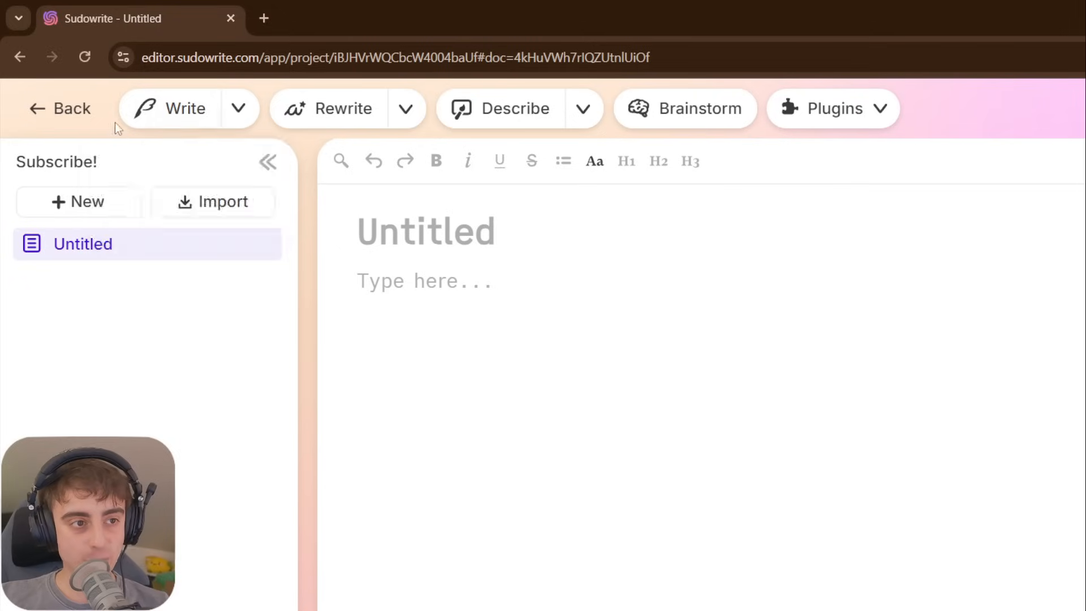
- Examine the options available for the Write and Rewrite tools
click(240, 111)
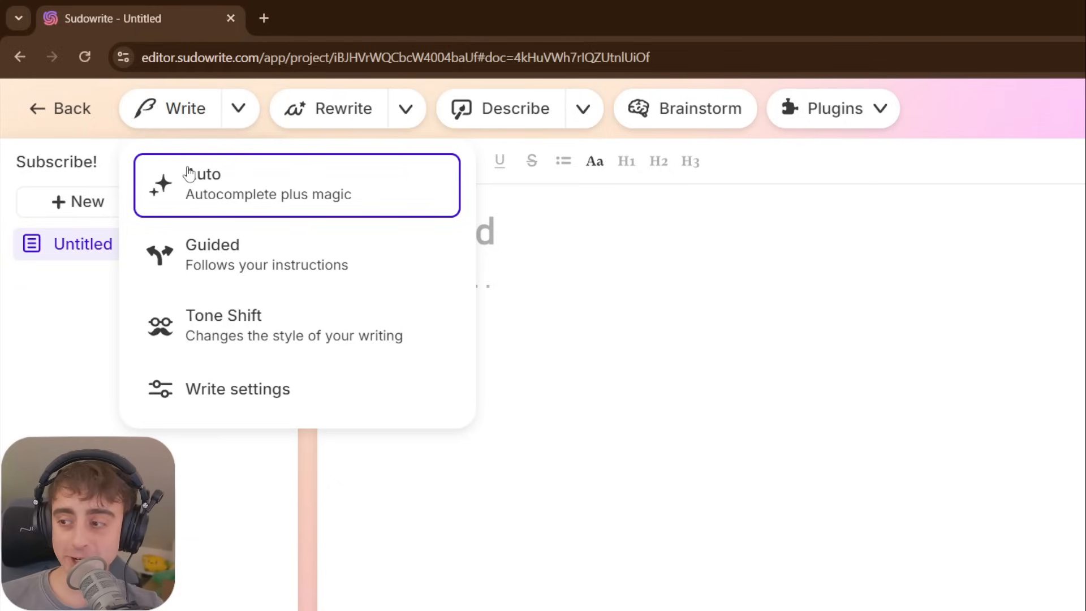
click(404, 109)
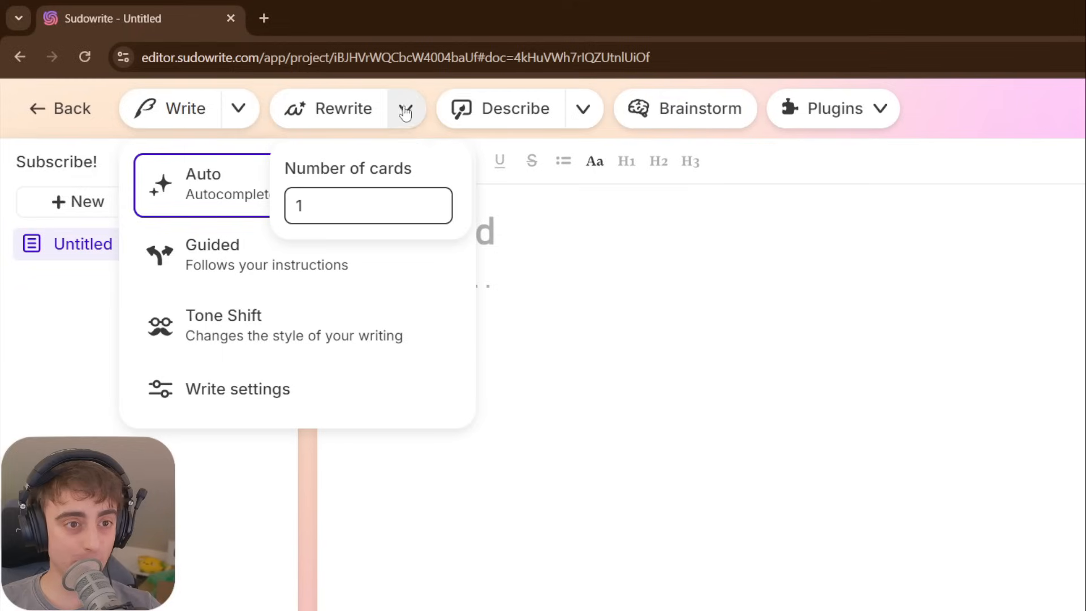
click(407, 117)
click(406, 118)
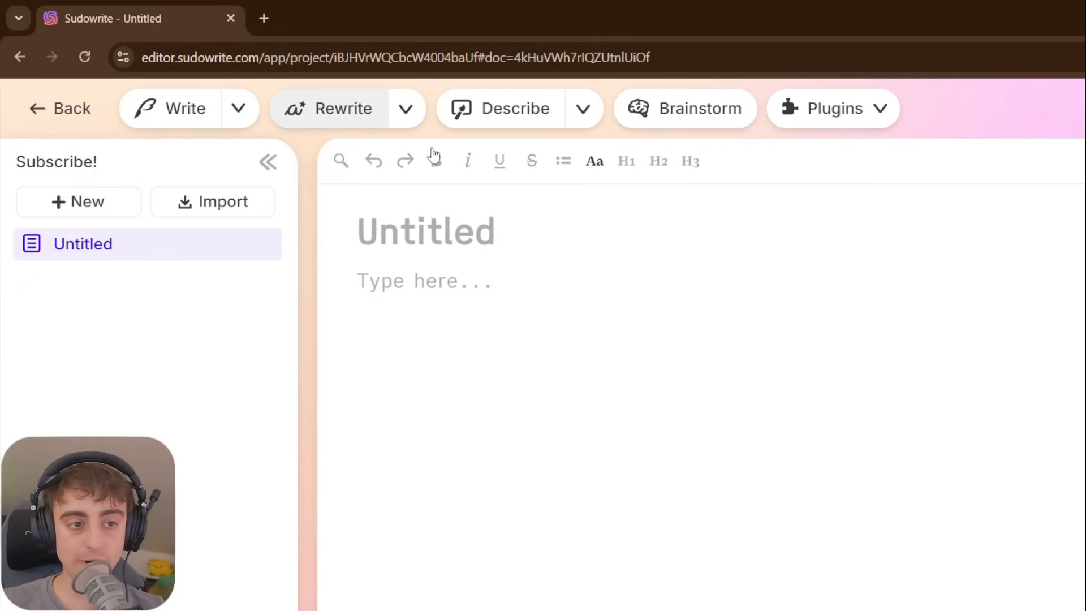
click(405, 121)
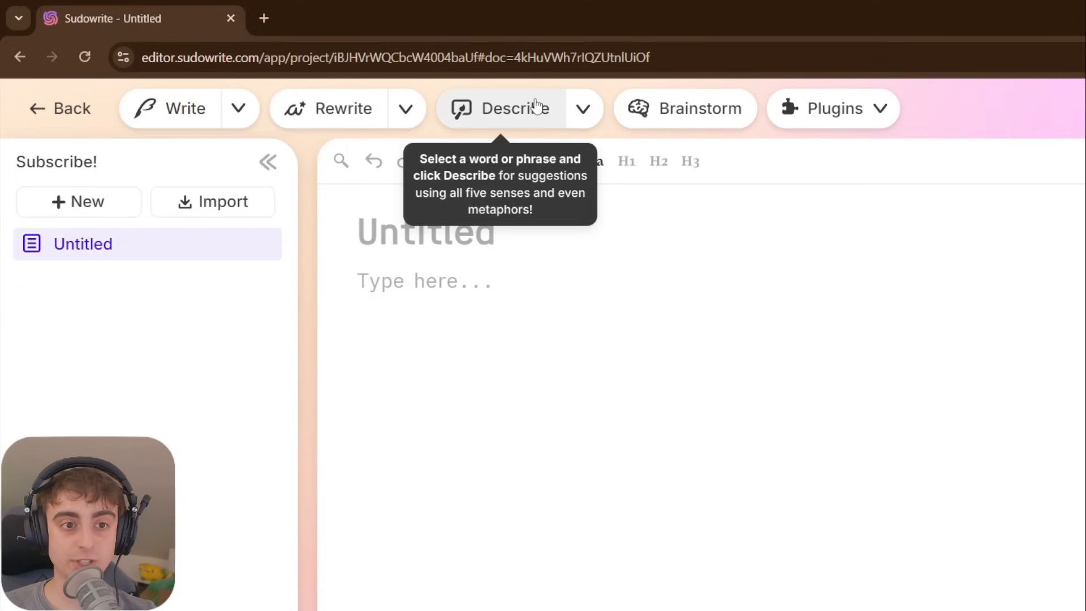
- Try toggling the Describe tool's Sight, Smell, Taste, Sound, Touch and Metaphor options
click(583, 109)
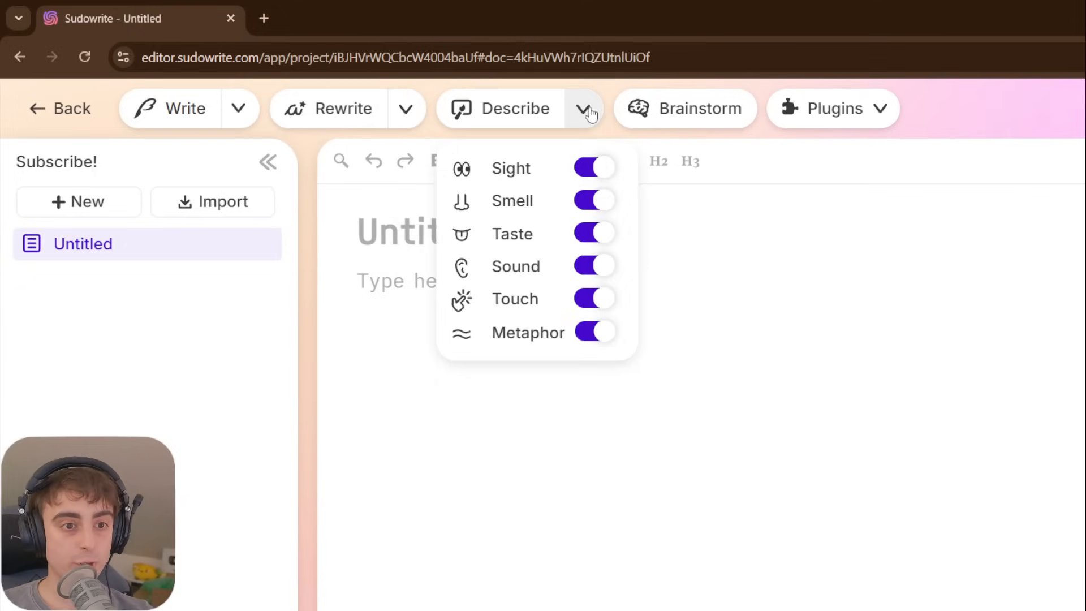
click(593, 168)
click(603, 211)
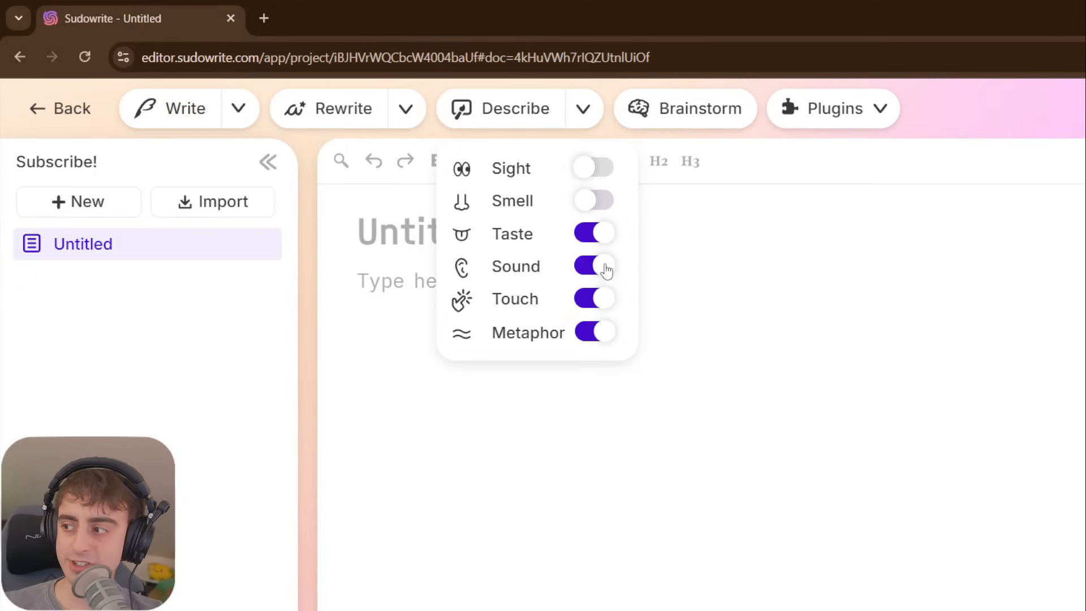
click(604, 267)
click(594, 268)
click(596, 201)
click(597, 169)
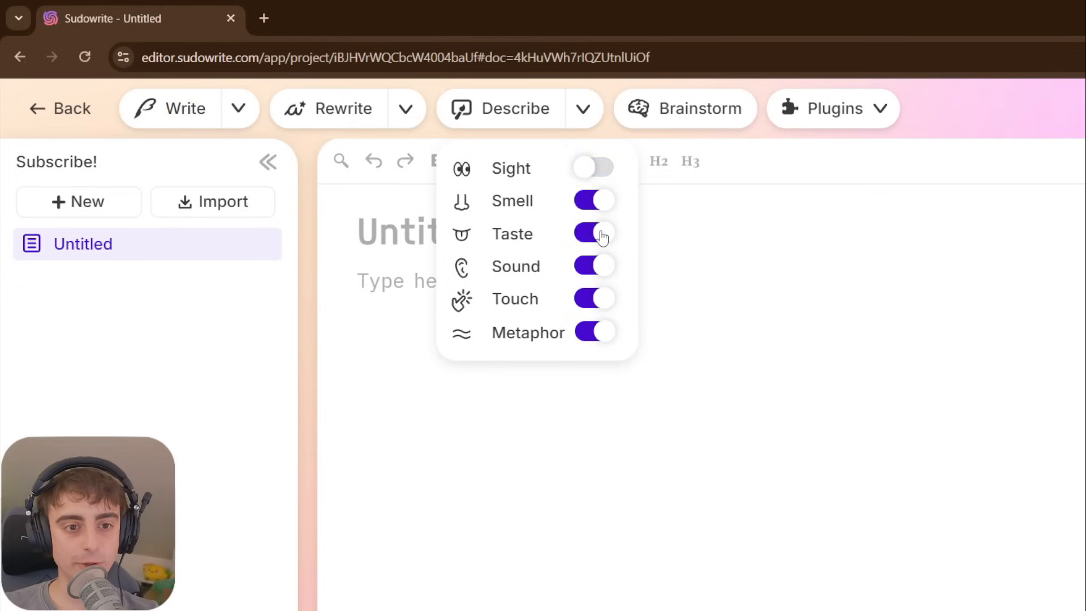
click(601, 266)
click(601, 298)
click(595, 333)
click(593, 268)
click(598, 236)
click(602, 297)
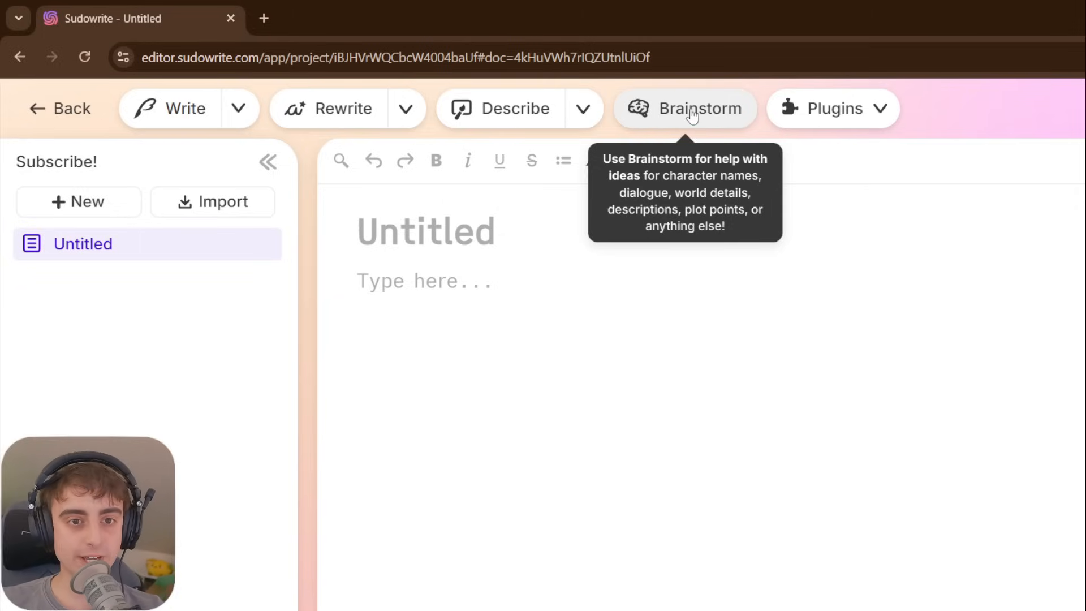
- View the Plugins options and highlight the document's title text
click(877, 111)
click(878, 113)
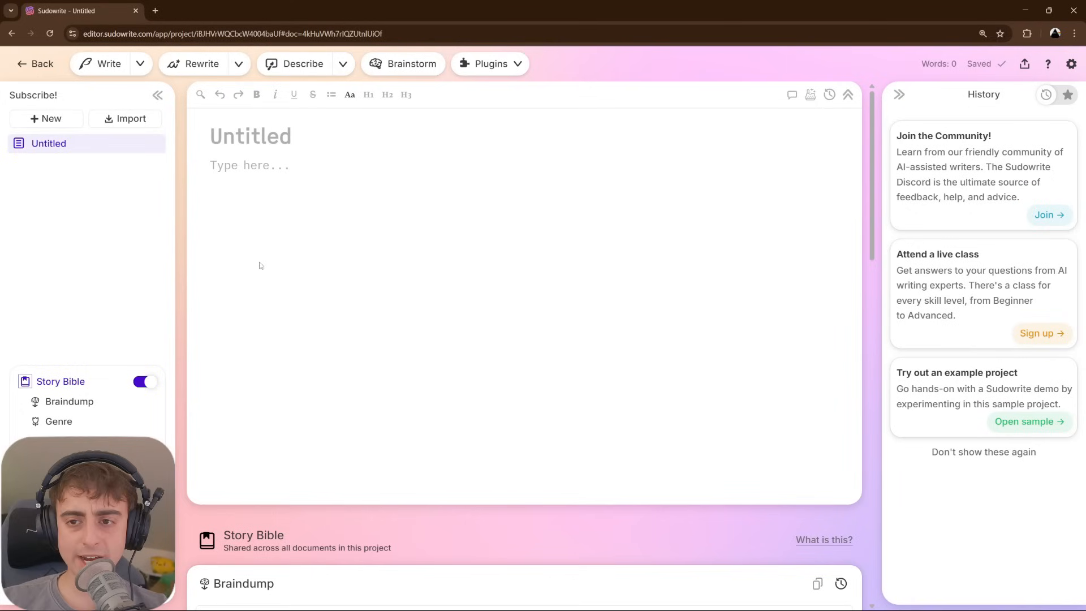
double_click(271, 134)
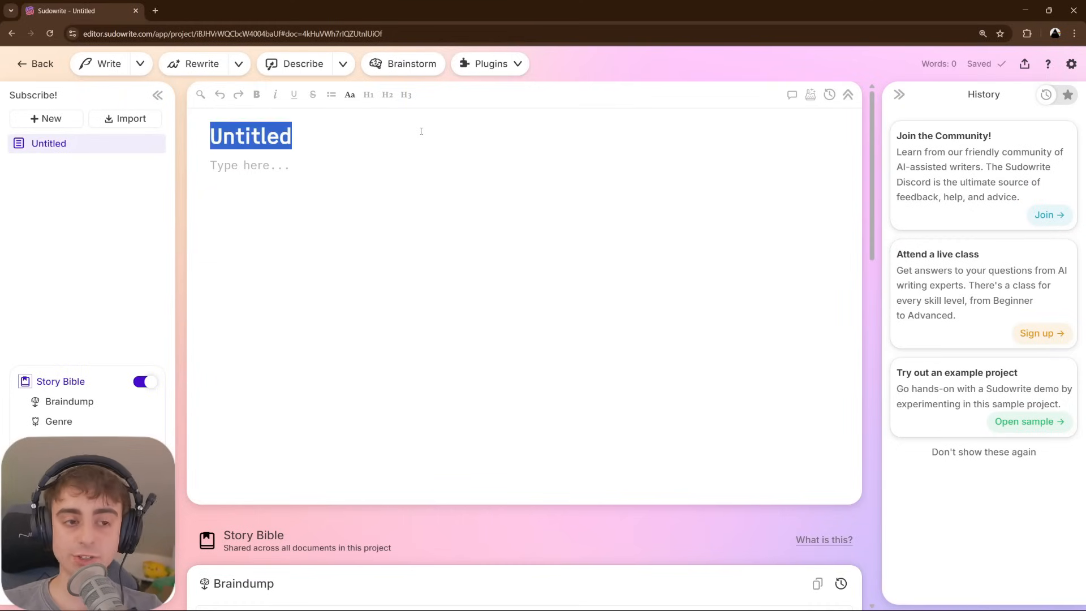
- Create a second document in the project and move it to the project trash
click(55, 119)
click(67, 168)
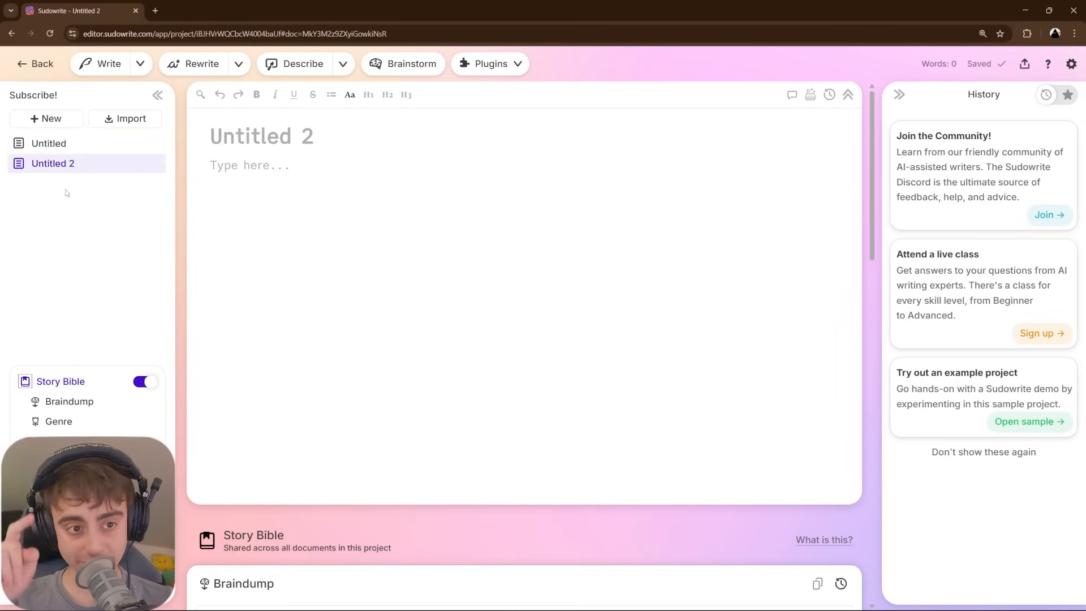
click(152, 163)
click(127, 259)
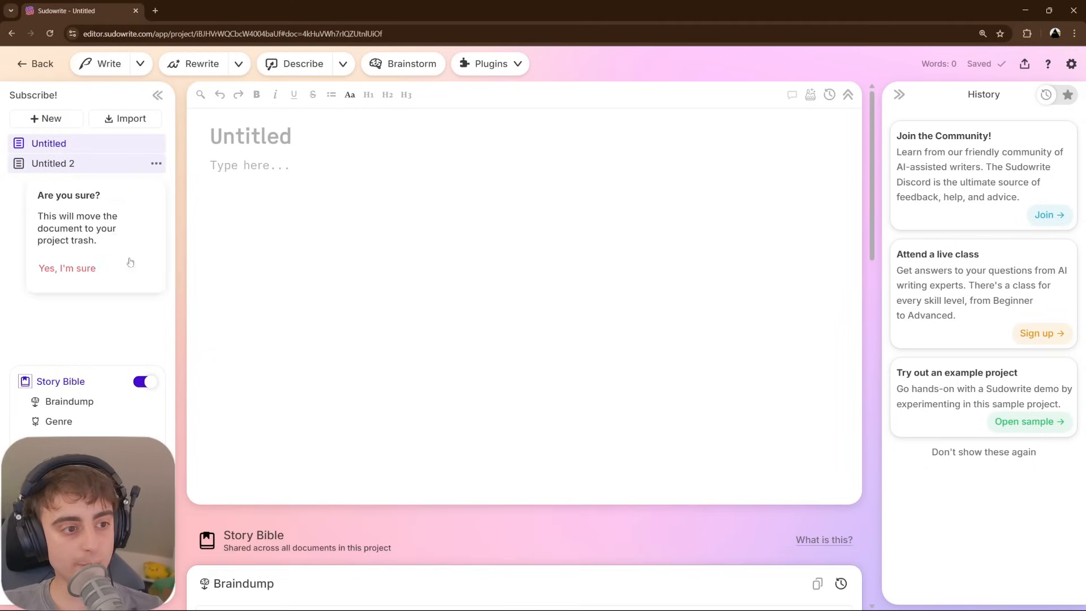
click(90, 265)
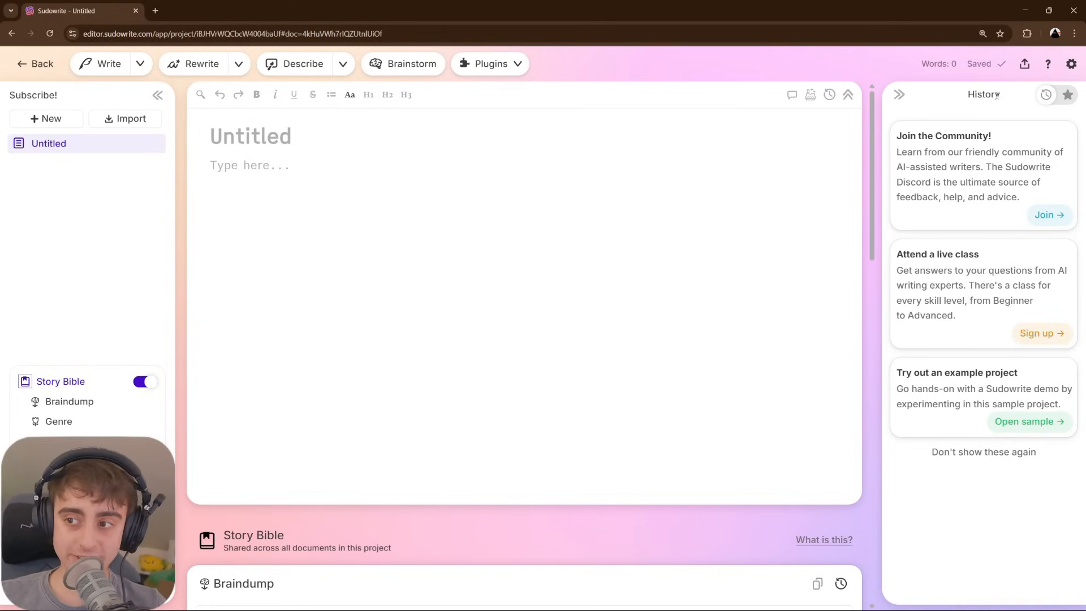
- View the favorites list and return to the history cards
click(1068, 98)
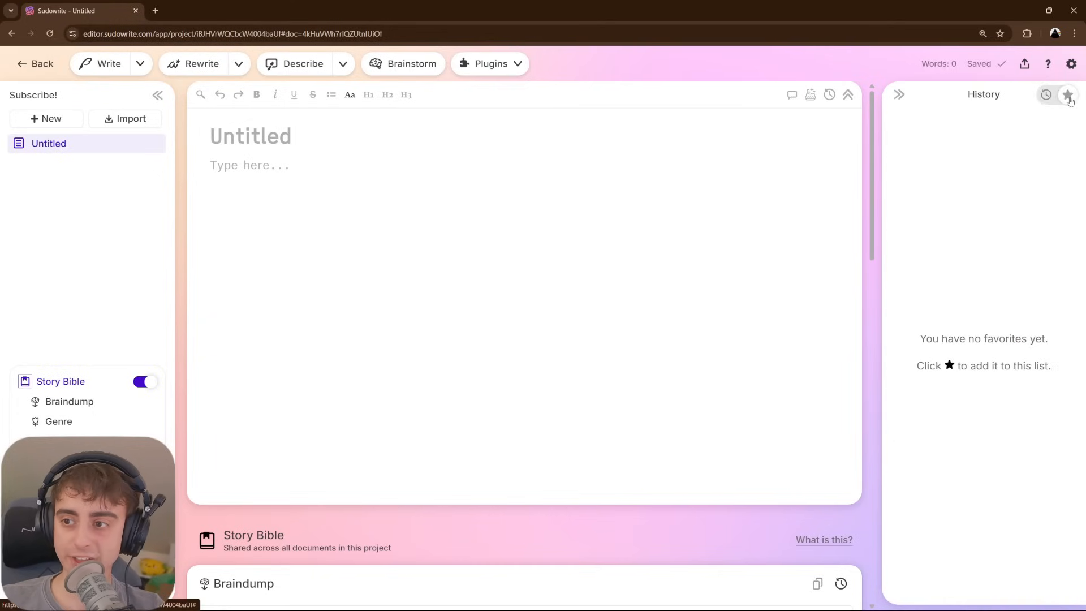
click(1045, 95)
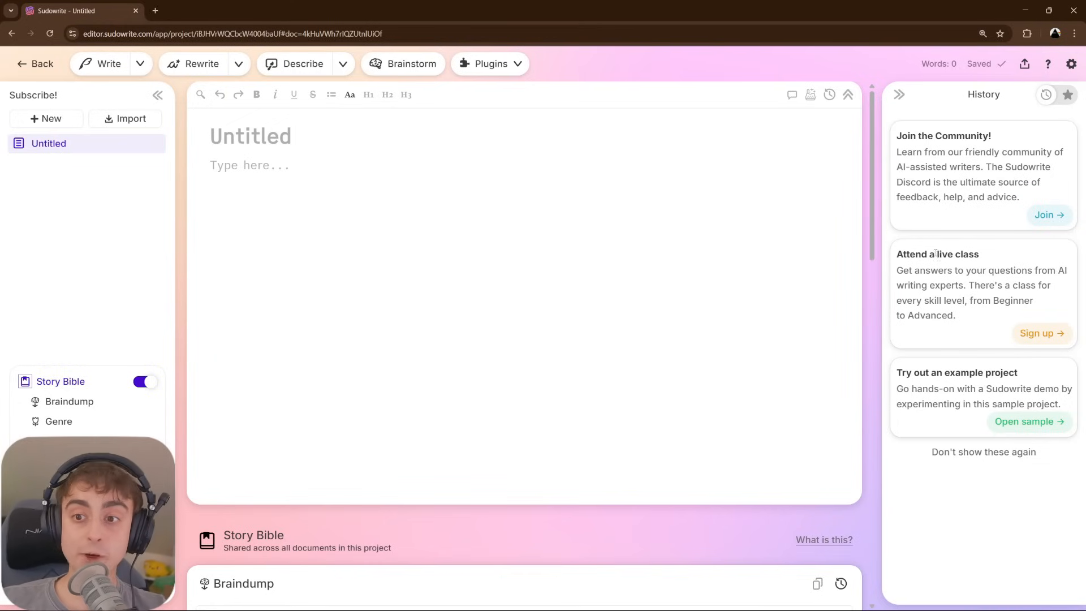
- Examine the Story Bible's Braindump, Genre and Style sections, including which other sections Braindump and Genre affect
drag(877, 219, 863, 358)
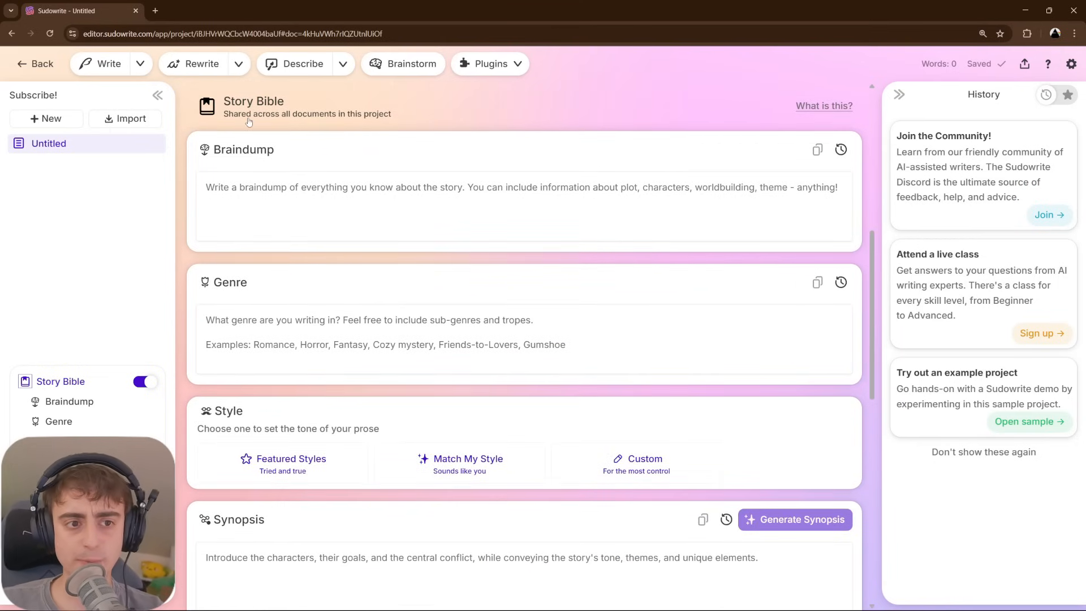
click(269, 210)
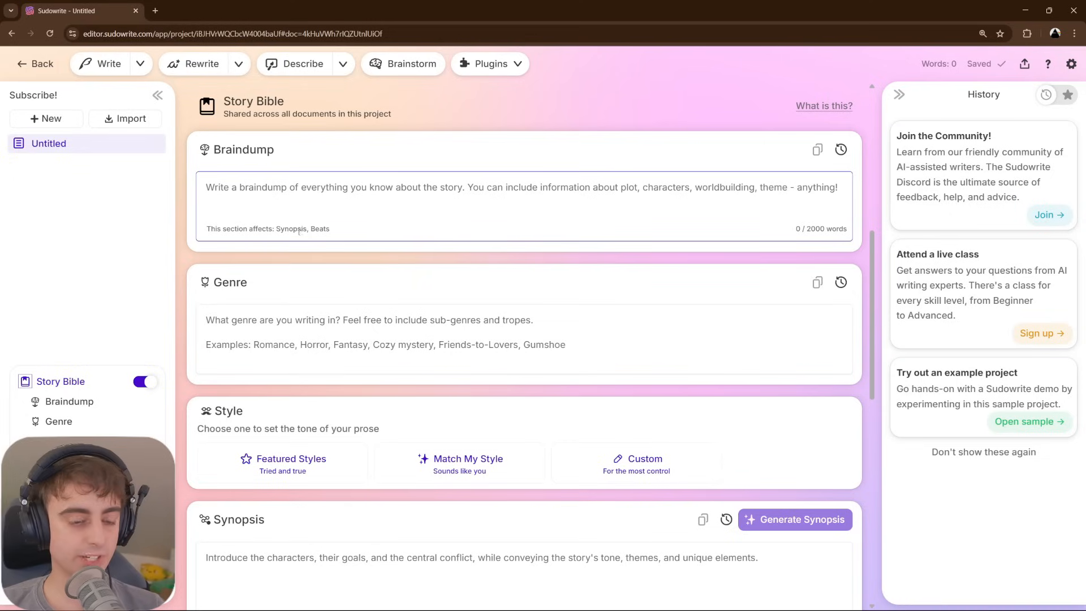
click(281, 230)
click(339, 219)
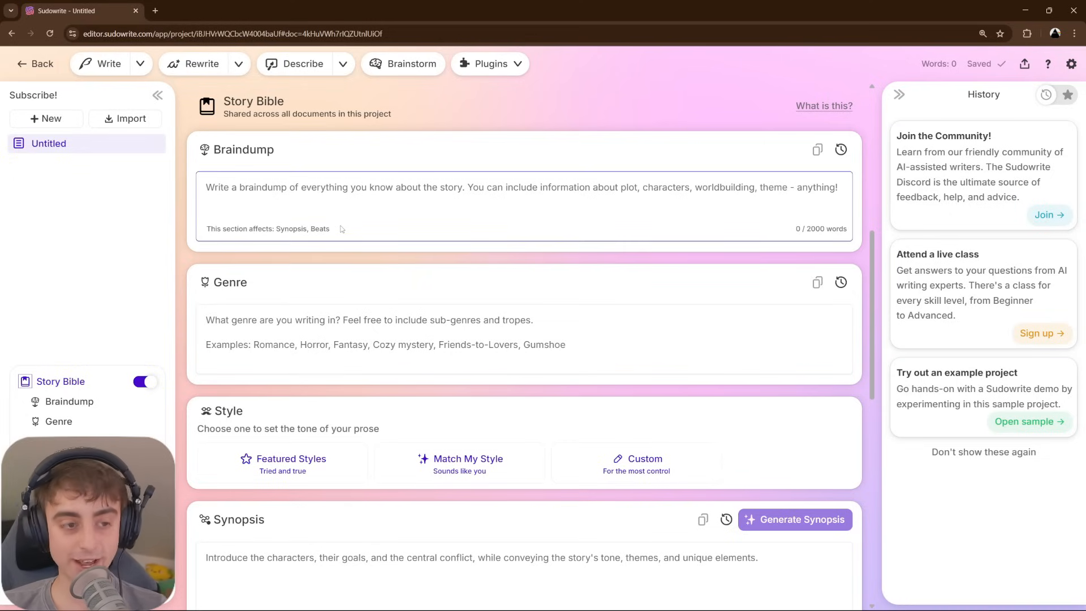
click(302, 335)
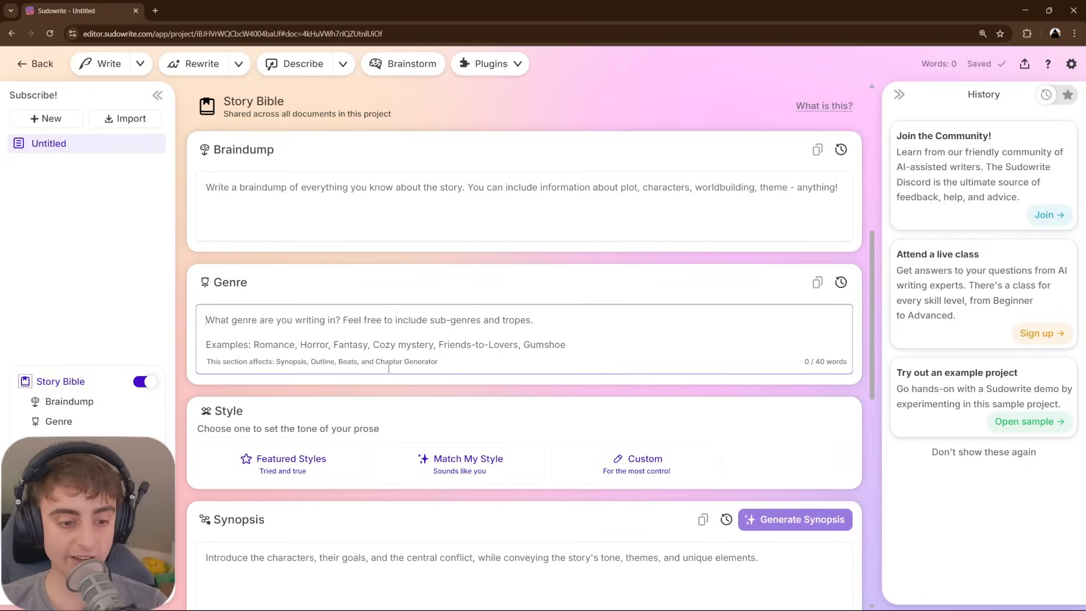
scroll(389, 368, down, 1)
scroll(344, 372, down, 1)
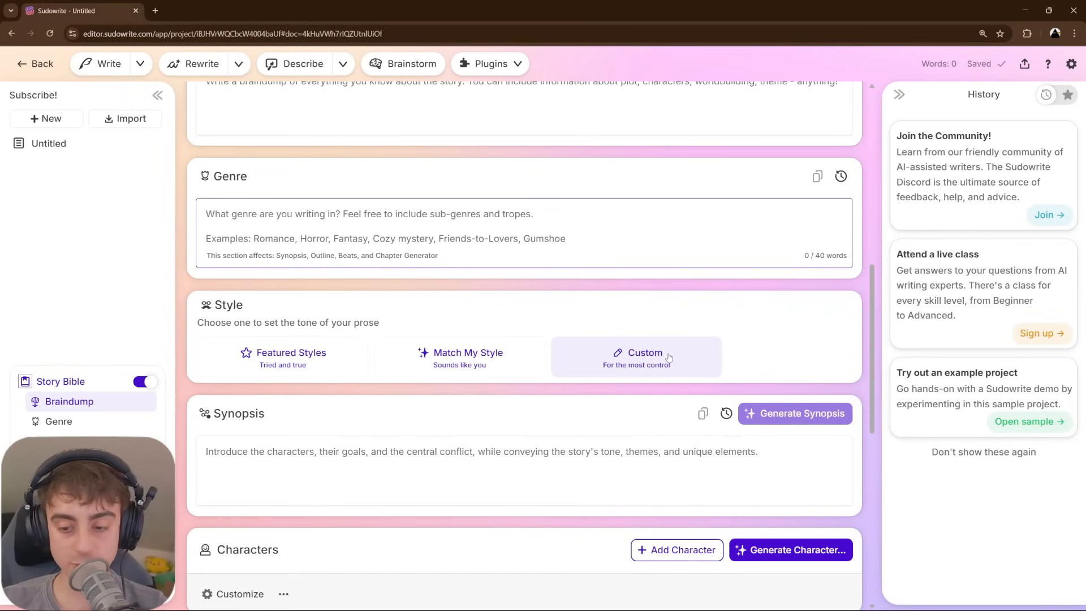
- Examine the Story Bible's Synopsis, Characters, Worldbuilding and Outline sections and their generation options
scroll(390, 371, down, 2)
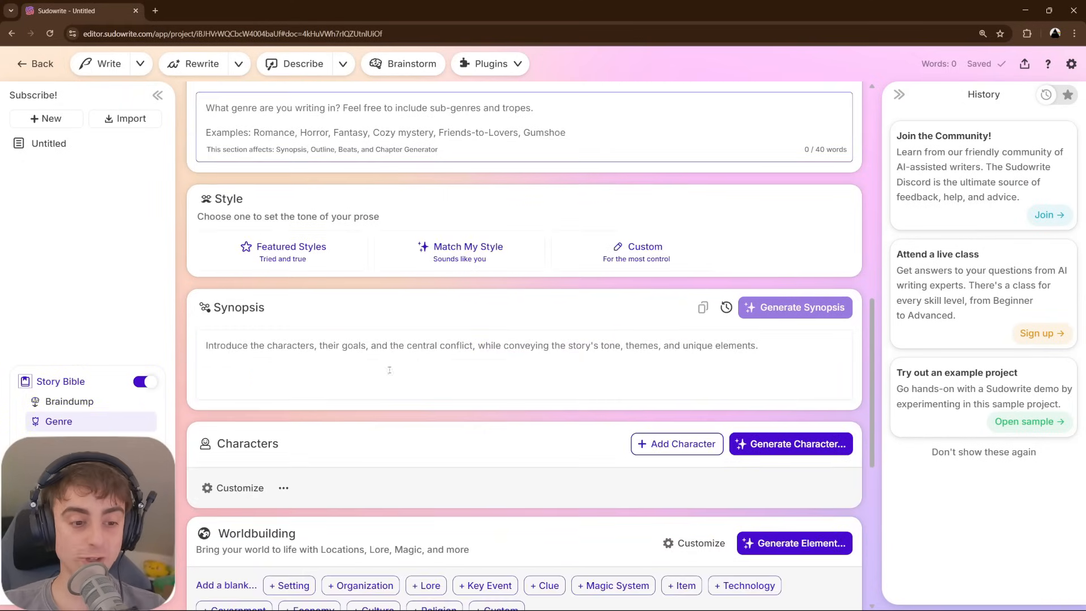
click(342, 359)
scroll(342, 359, down, 3)
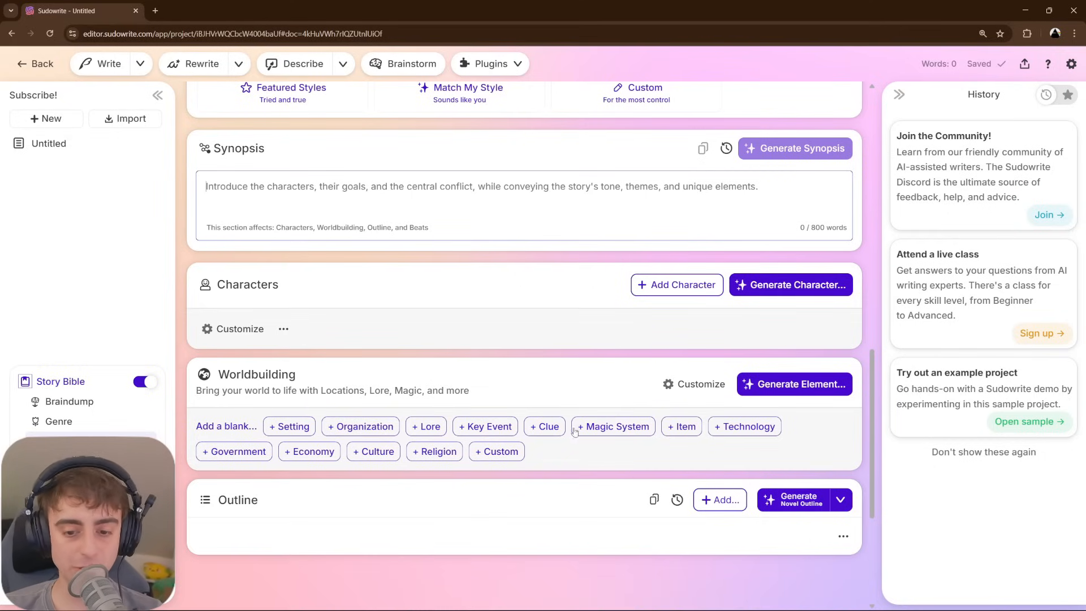
scroll(600, 453, down, 1)
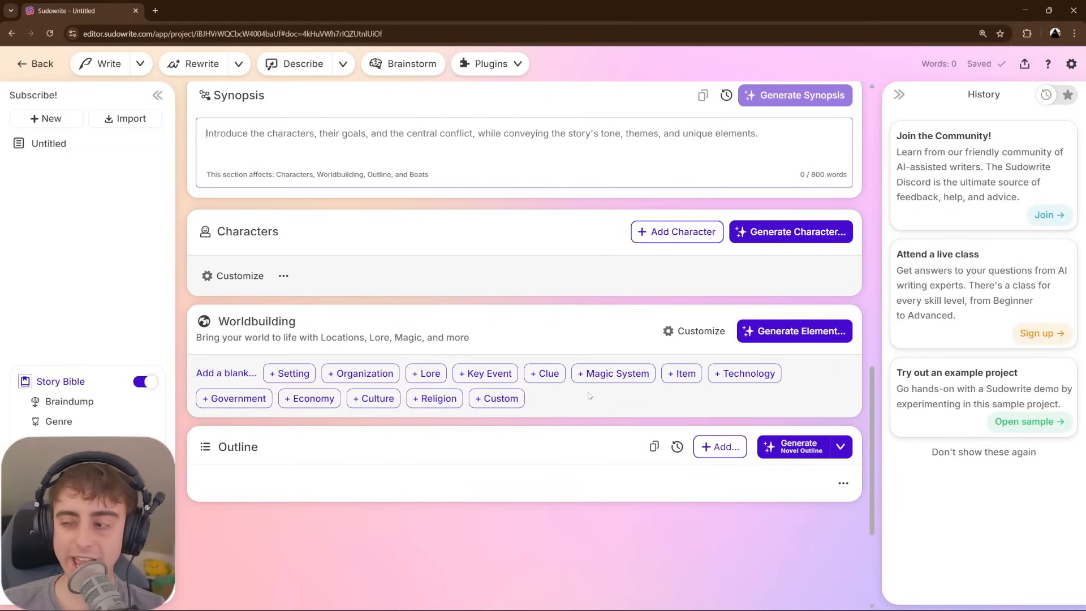
scroll(497, 399, down, 2)
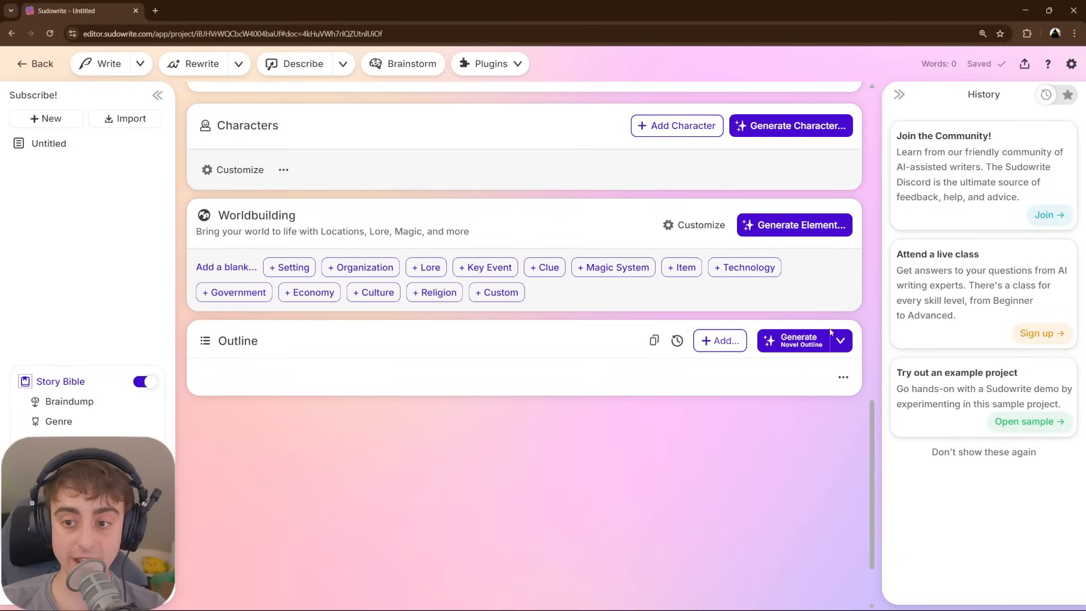
scroll(846, 317, up, 3)
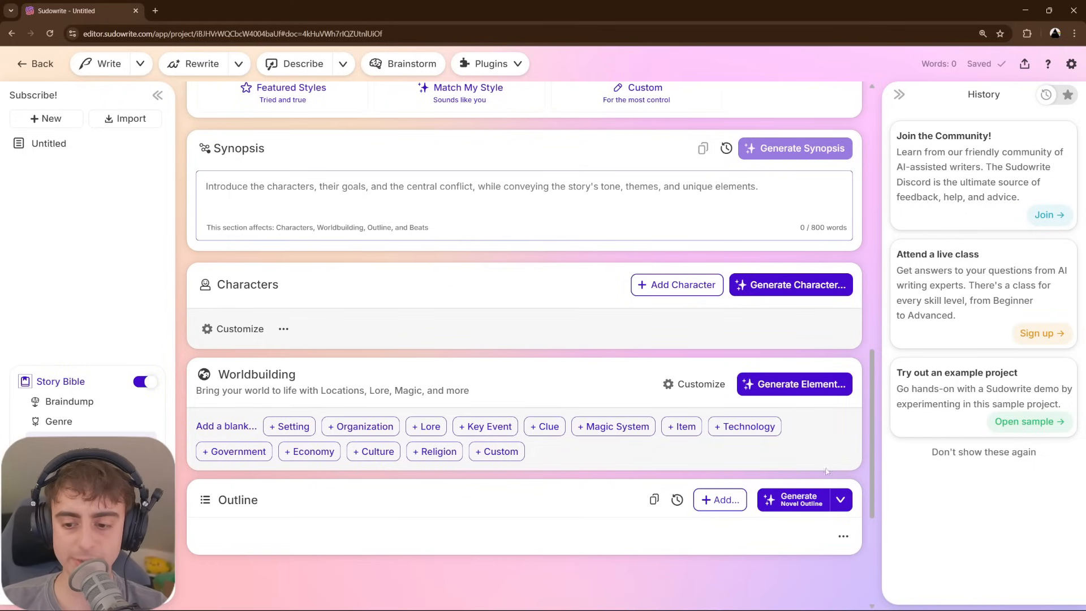
scroll(806, 498, down, 1)
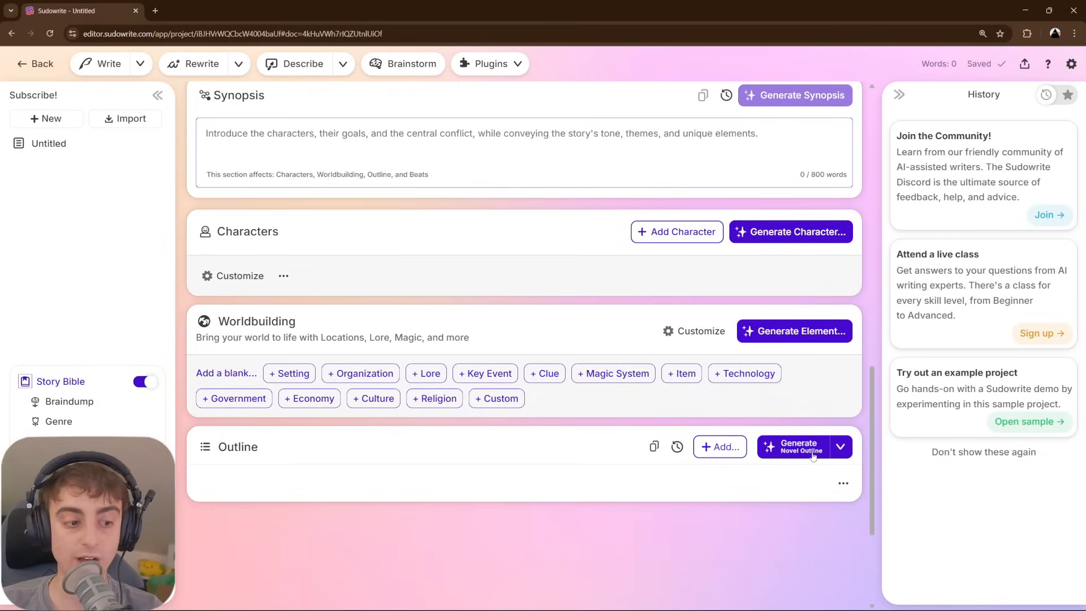
scroll(635, 408, up, 2)
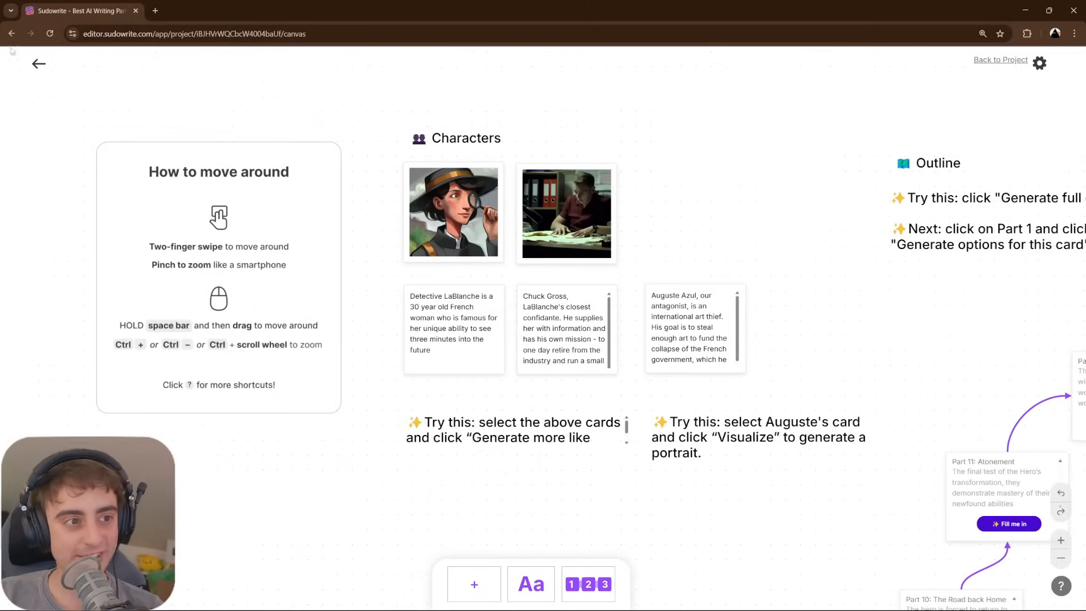
- Return to the document, title it "Journey to the Stars" and write a Braindump about janitor Paul of EliteSpace rocketing through a wormhole to alien worlds
click(38, 66)
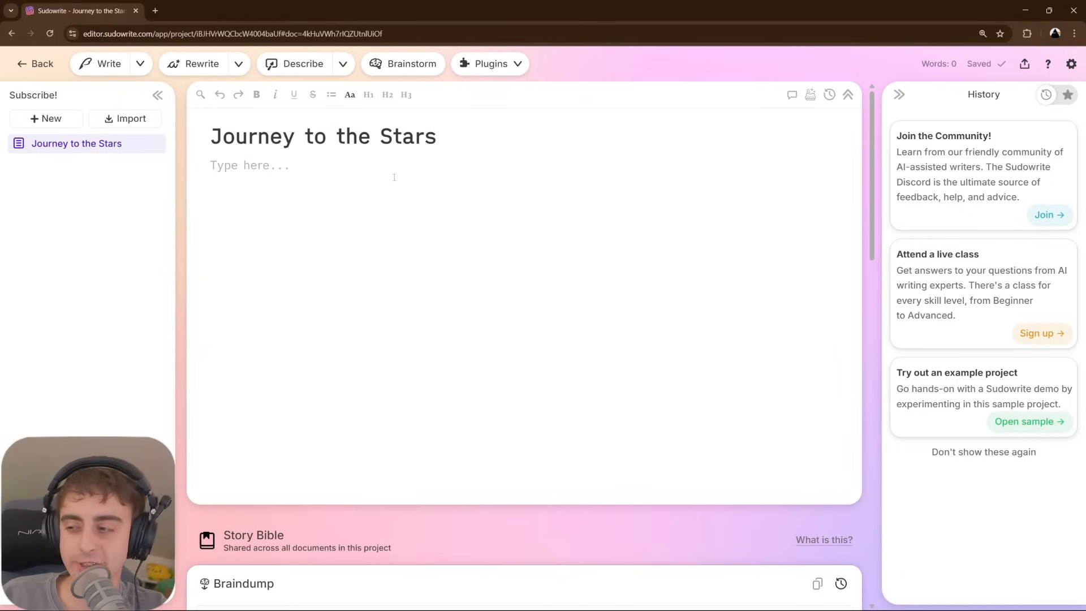
scroll(231, 259, down, 6)
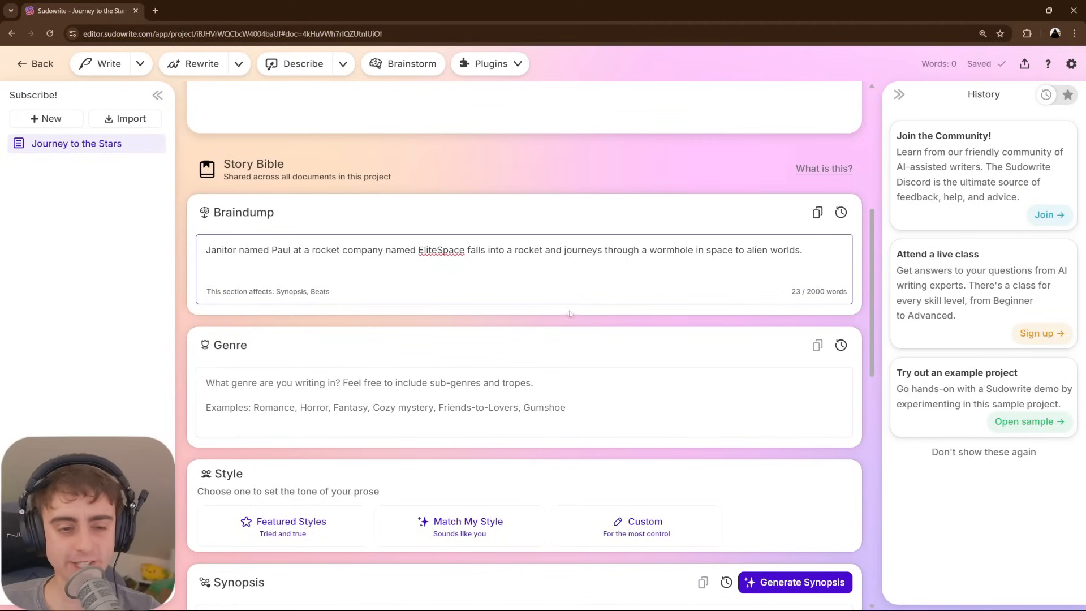
- Add a character named Paul with the pronouns "he him" and the Protagonist role
scroll(570, 321, down, 7)
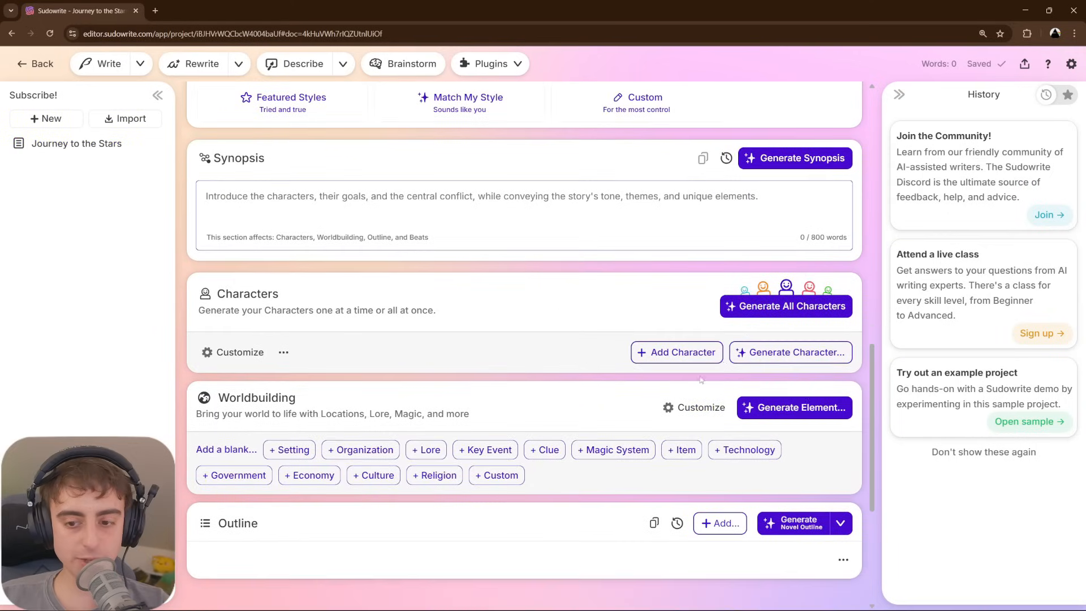
click(695, 358)
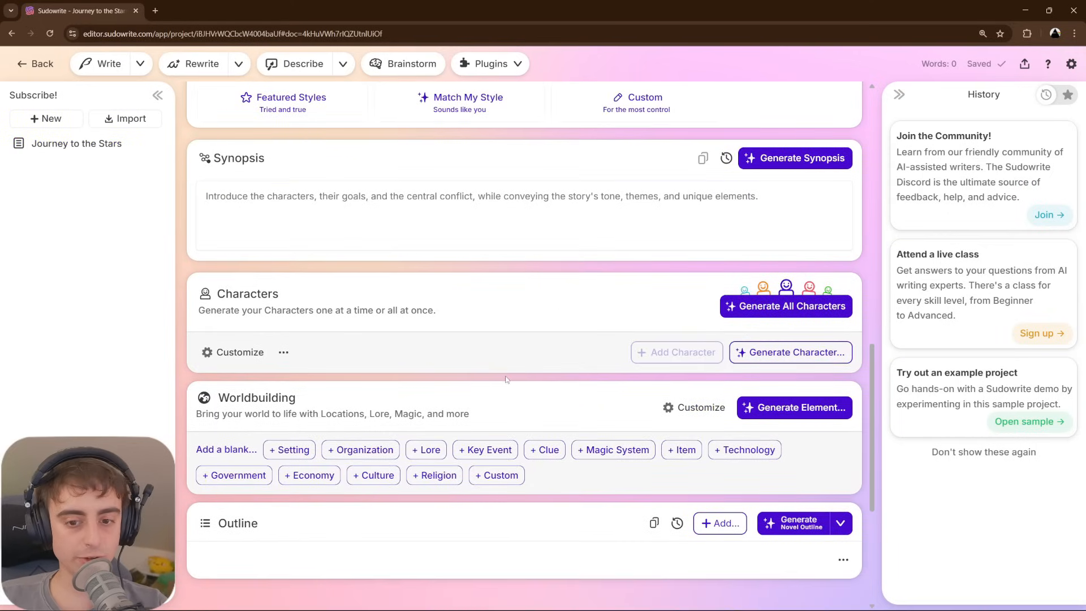
scroll(484, 354, up, 3)
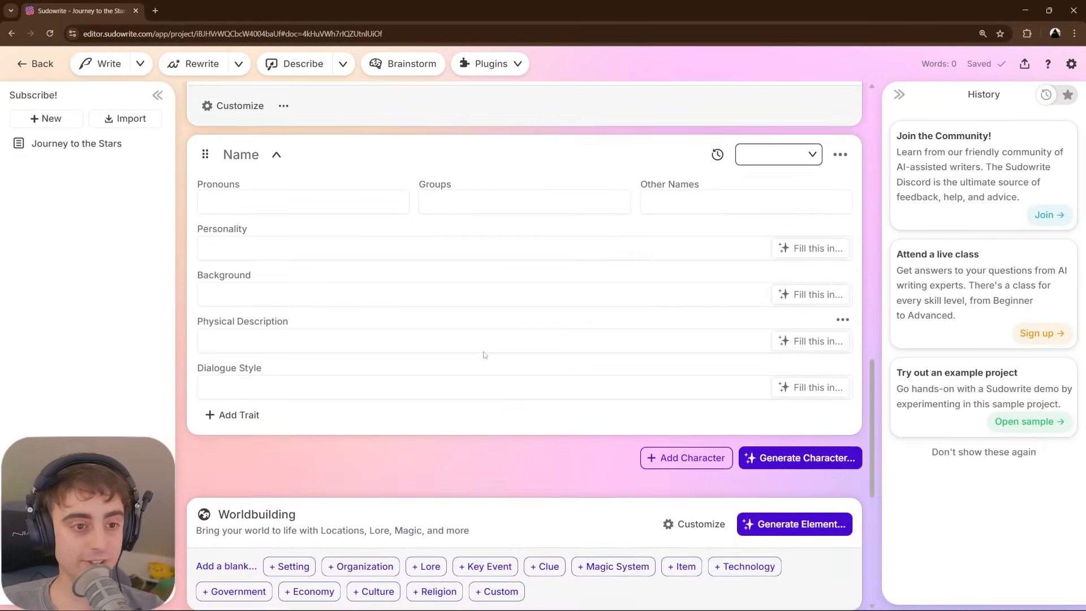
text(Paul)
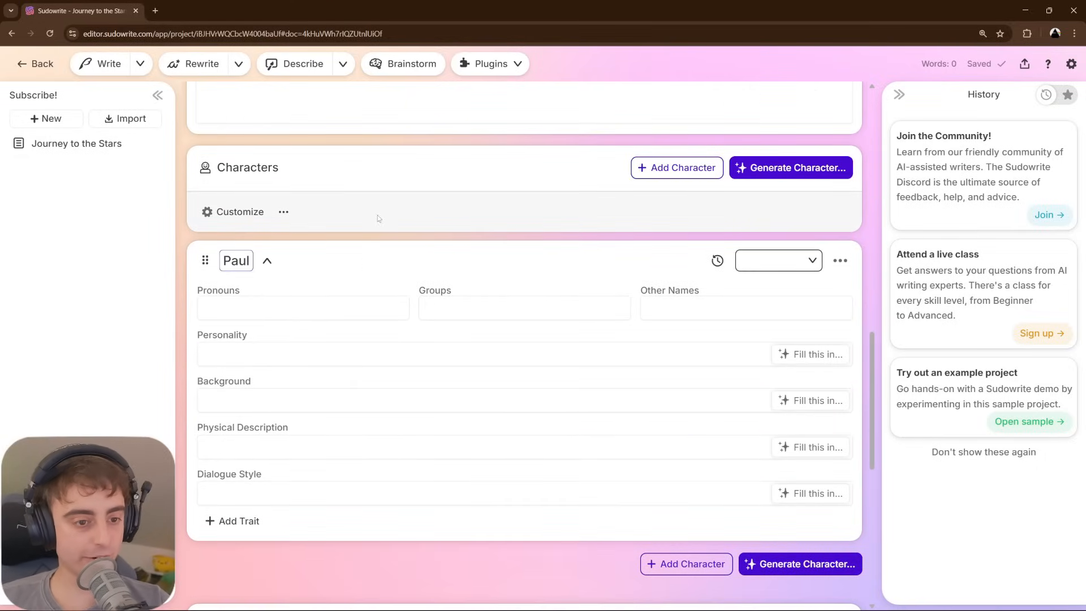
click(272, 300)
text(he him)
click(791, 260)
click(796, 291)
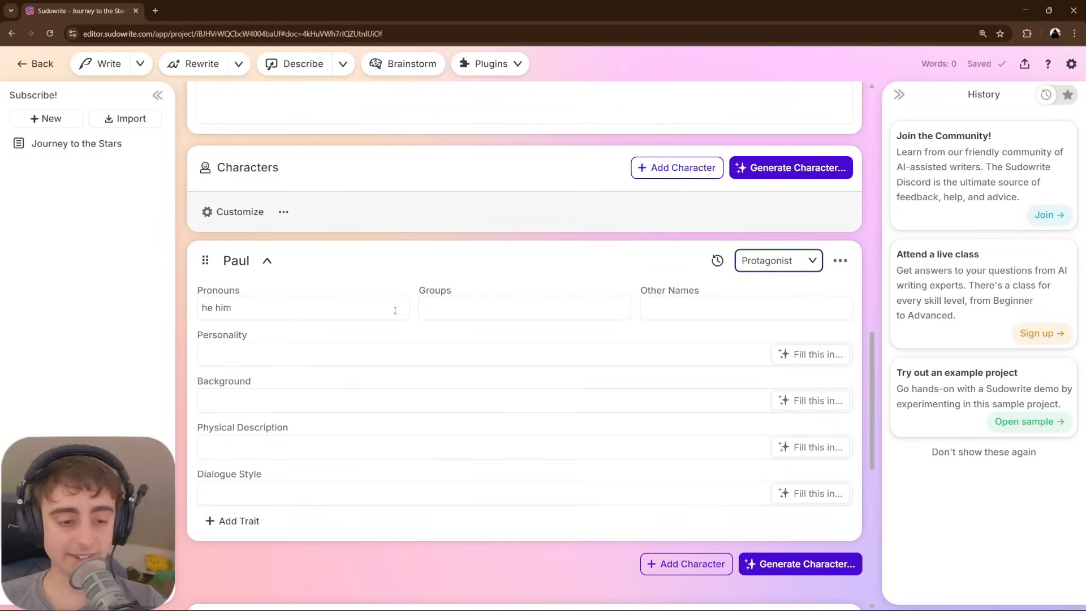
- Generate Paul's Personality with the custom instructions "very humble janitor named paul"
click(810, 354)
text(very humble janitor named paul)
right_click(607, 387)
click(633, 392)
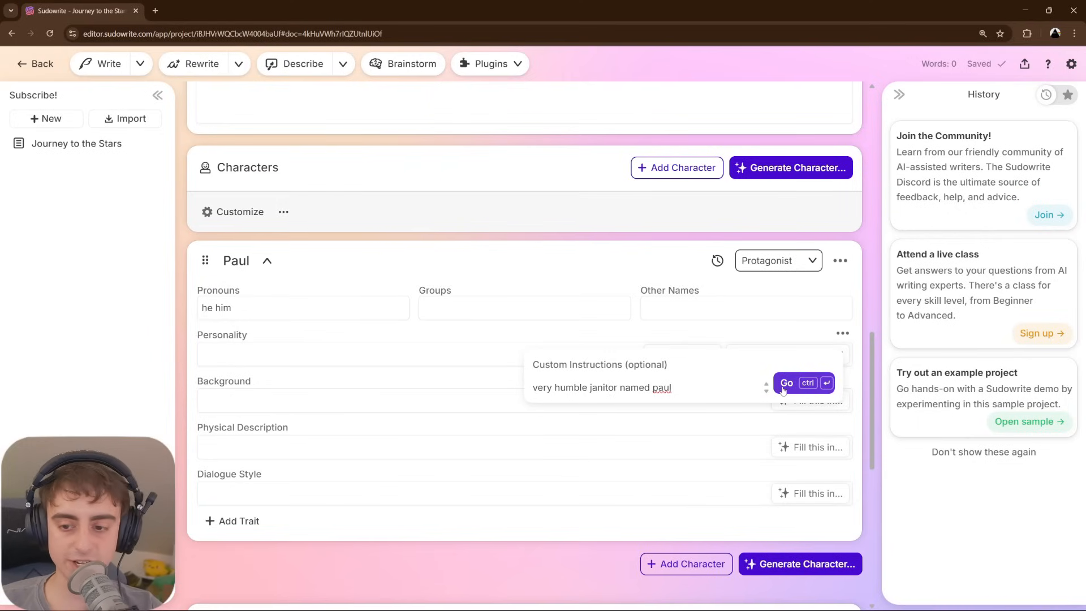
click(619, 397)
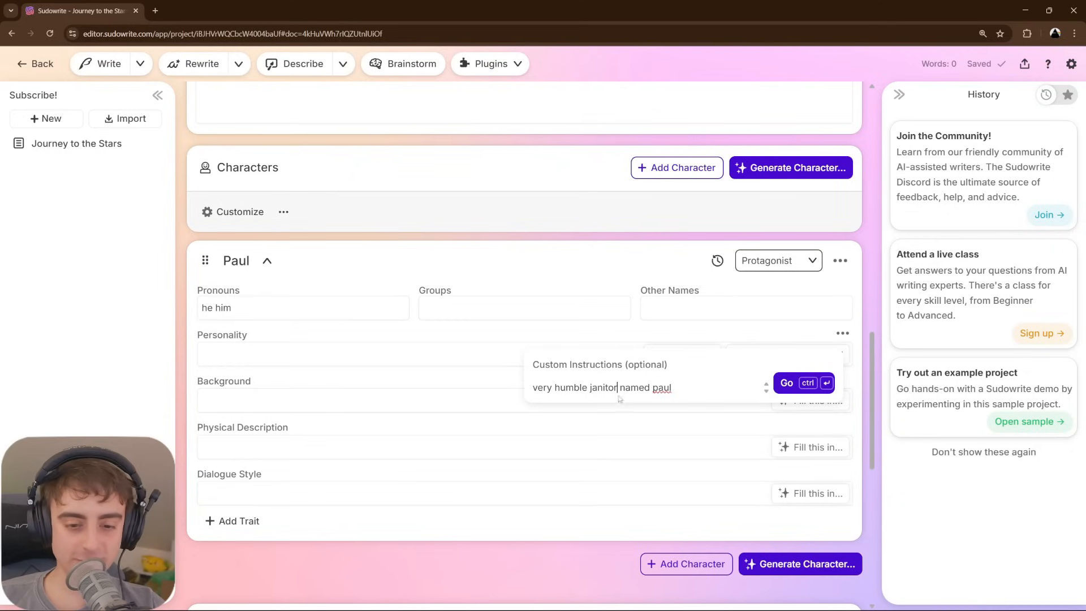
click(787, 382)
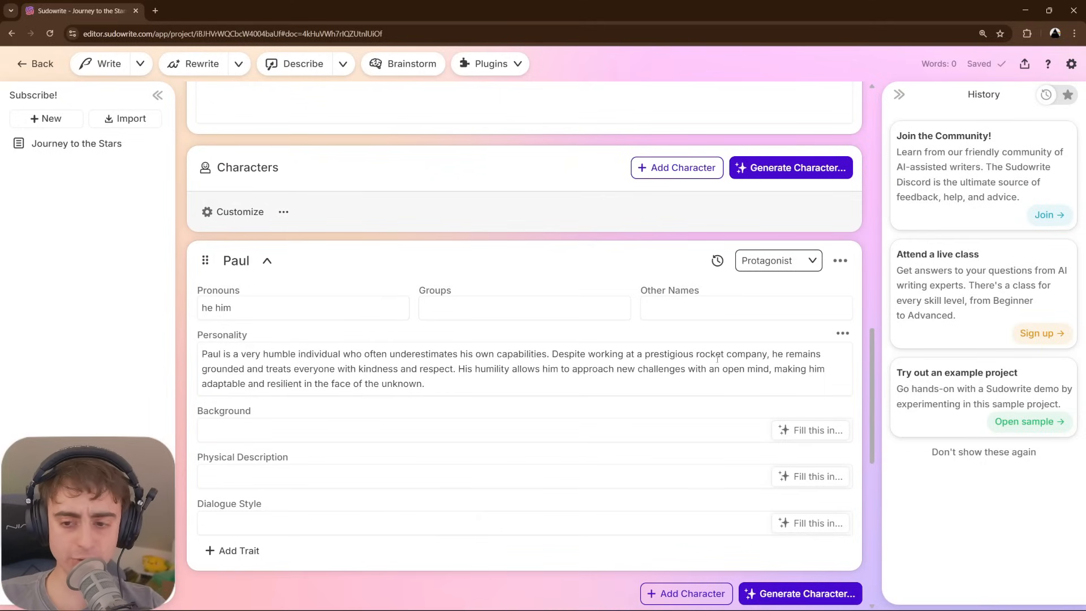
- Generate Paul's Background with the custom instructions "make it tragic"
click(784, 430)
text(m)
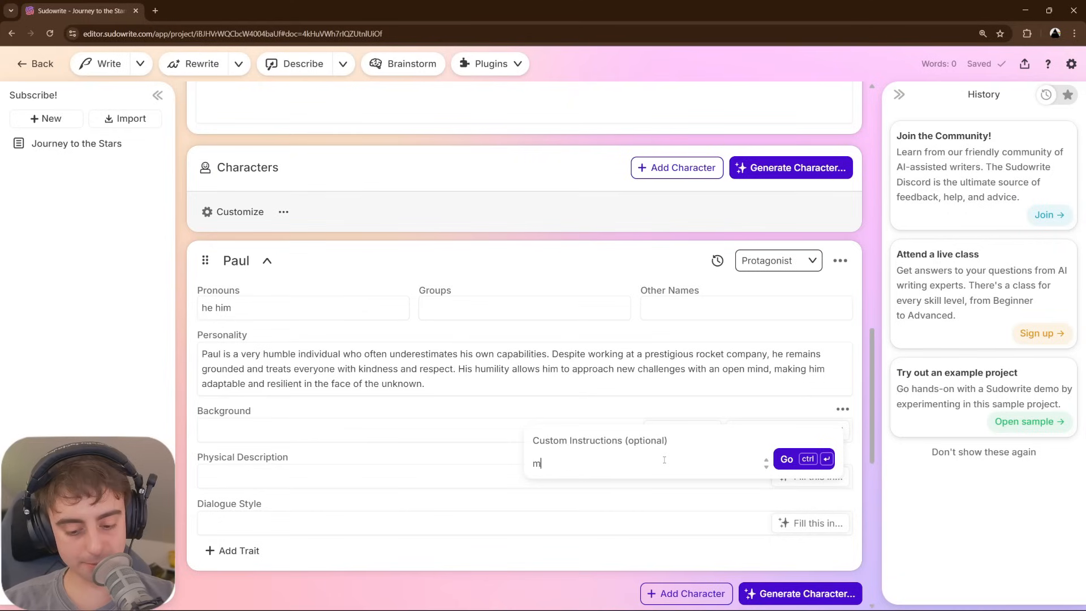
text(ake it tragic)
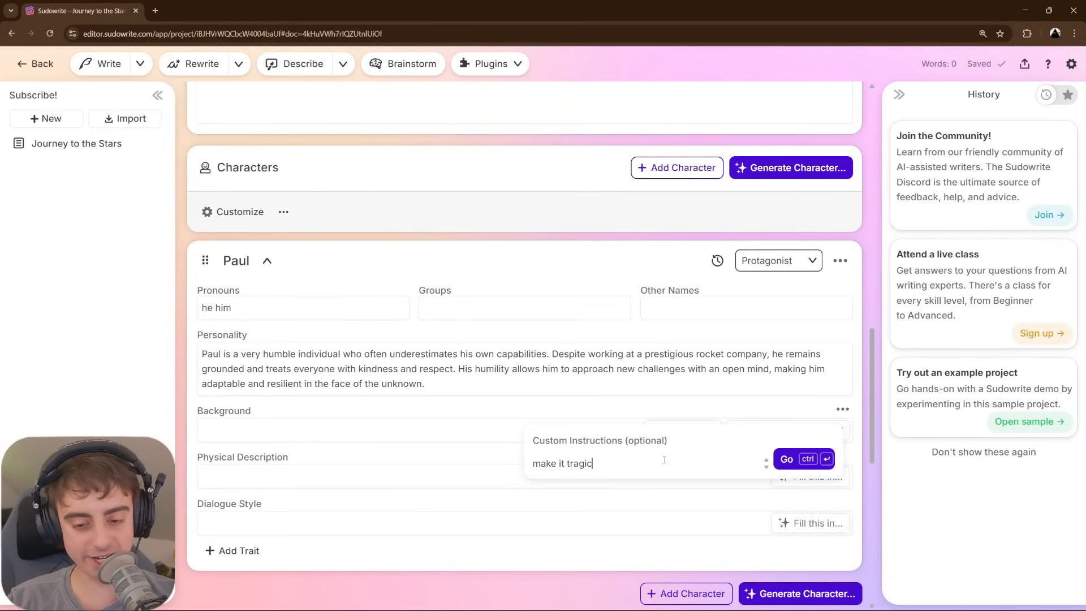
key(ctrl+Return)
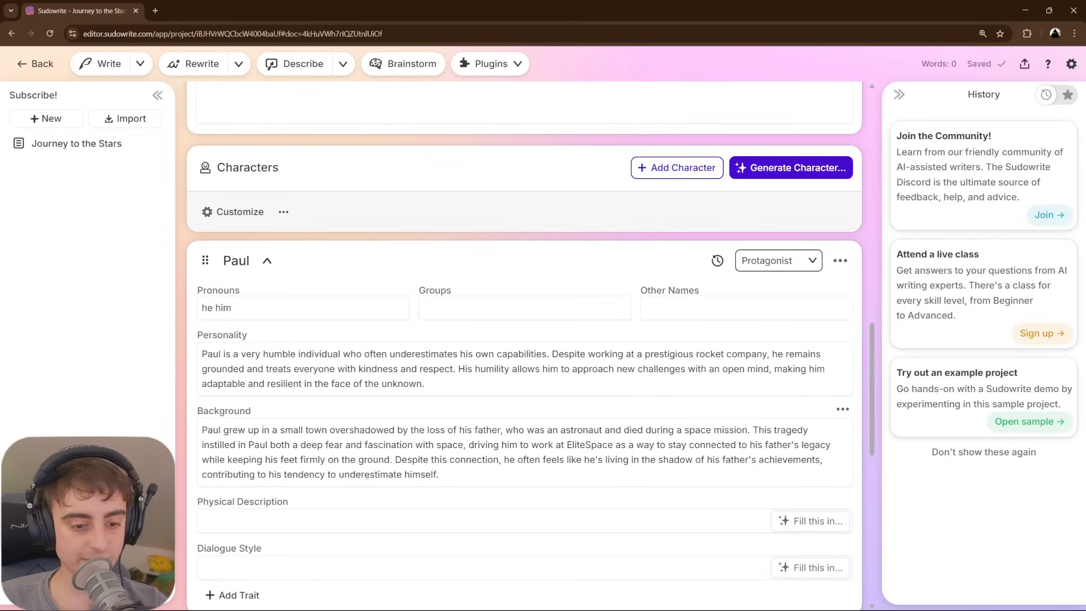
- Review Paul's generated Background and Personality, and compare them with the Story Bible's Braindump
click(501, 475)
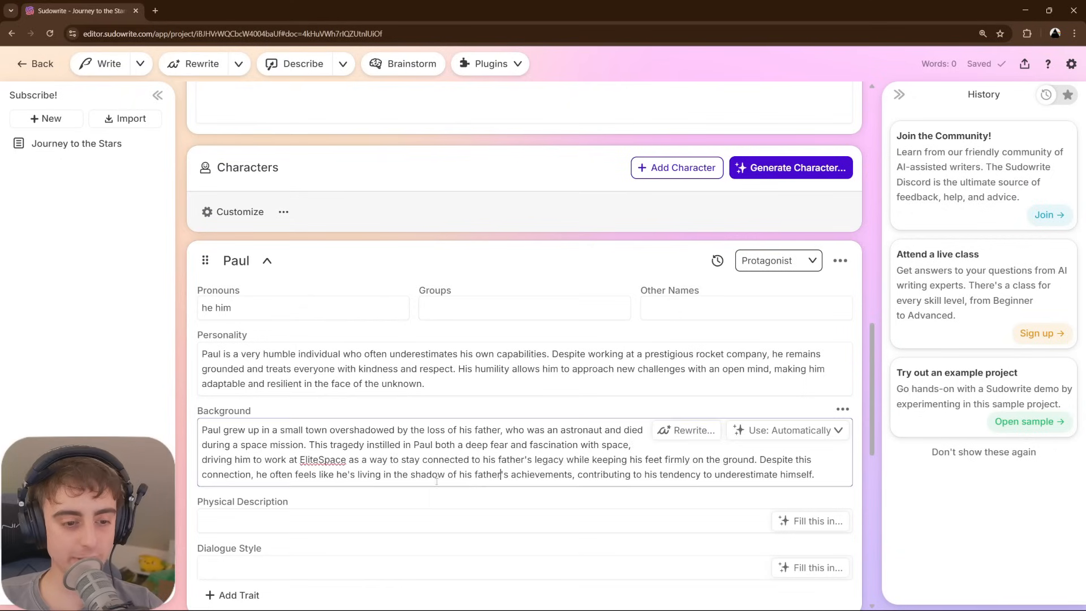
click(490, 386)
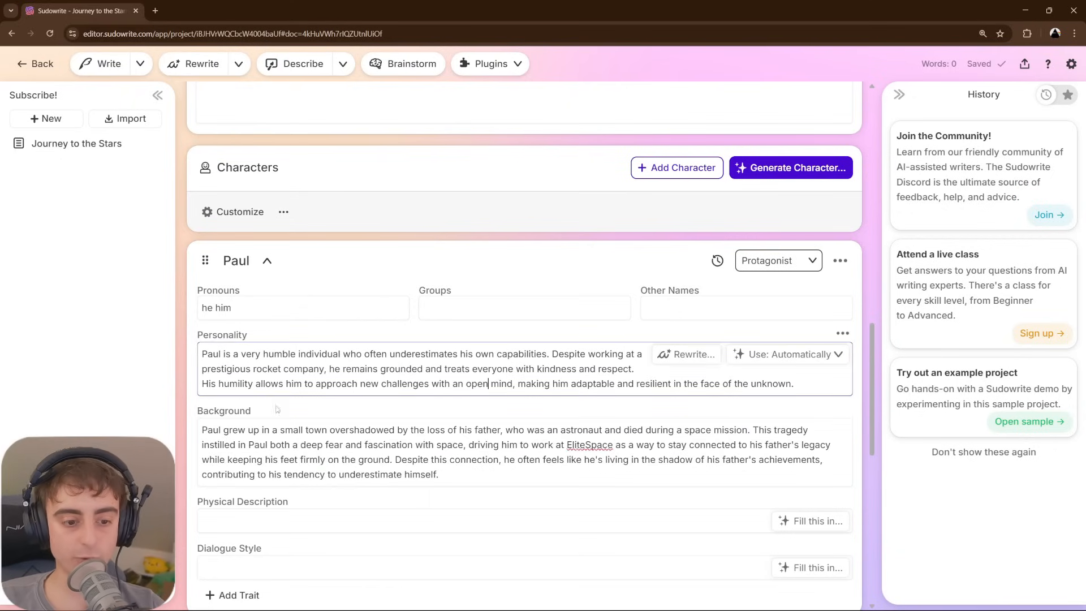
click(193, 407)
scroll(591, 473, down, 1)
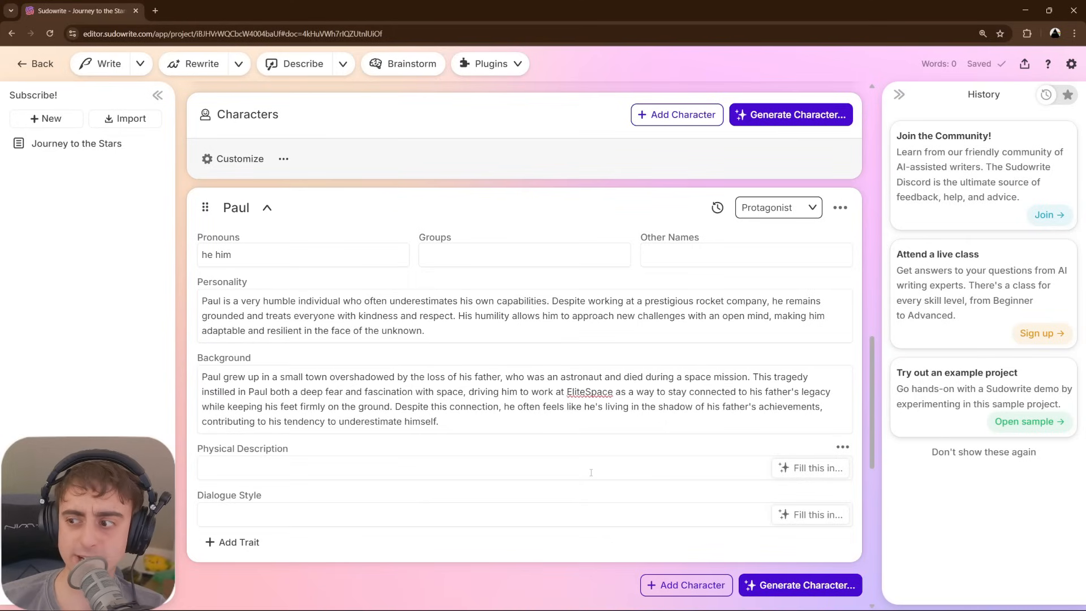
scroll(591, 472, up, 15)
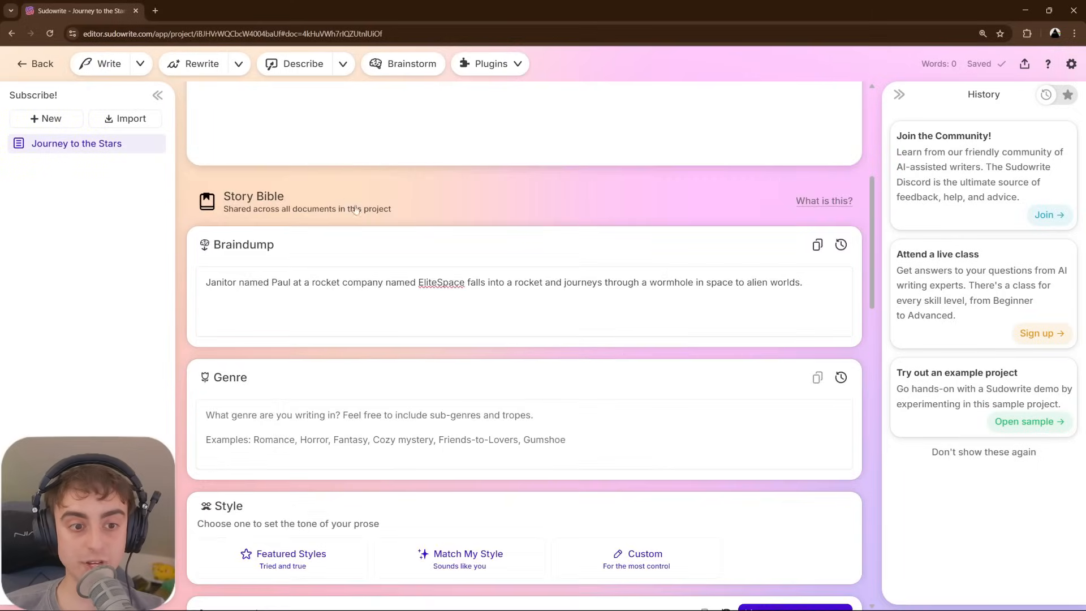
scroll(493, 222, up, 5)
scroll(589, 307, down, 14)
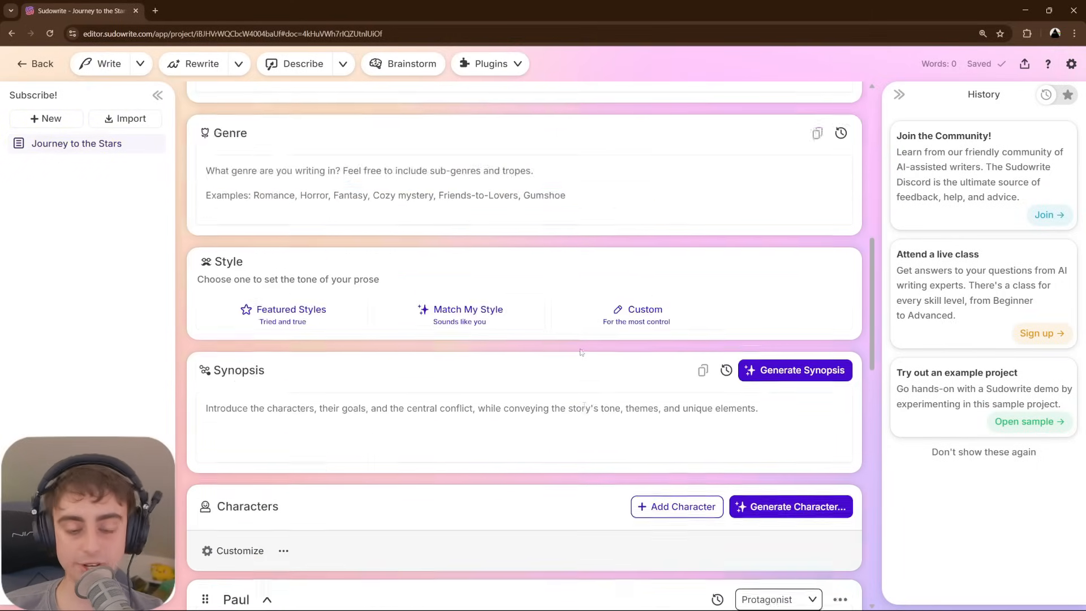
- Generate Paul's Physical Description and Dialogue Style without any custom instructions
scroll(597, 393, down, 6)
click(813, 382)
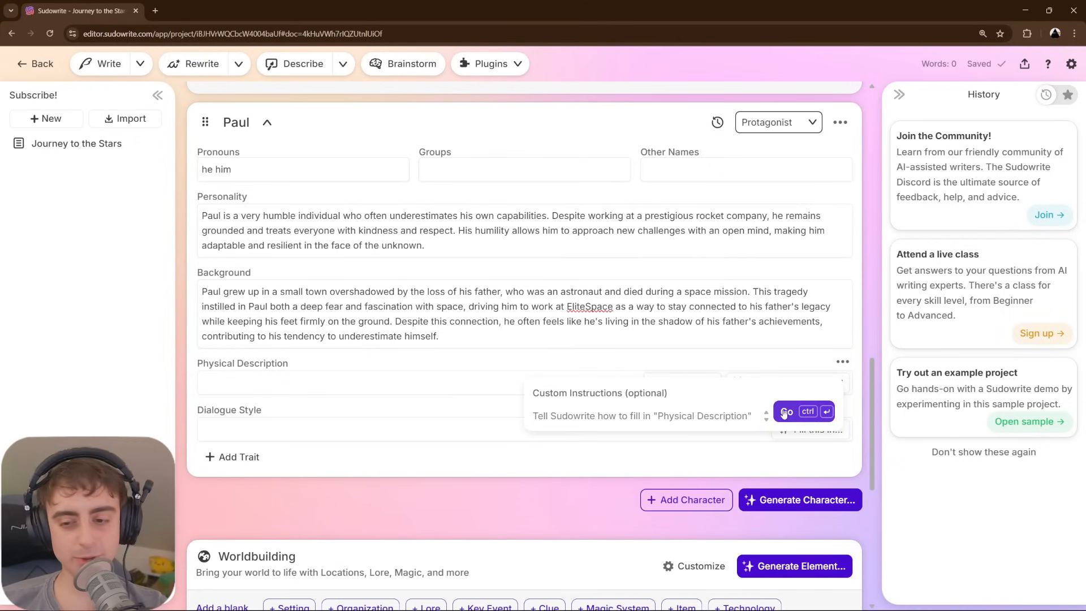
click(786, 411)
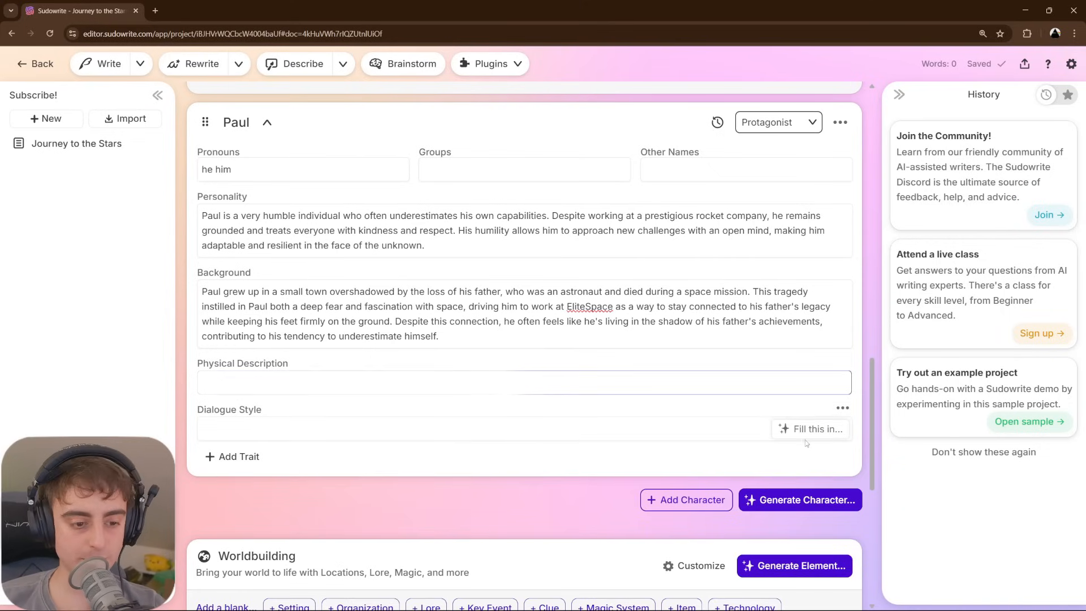
click(808, 428)
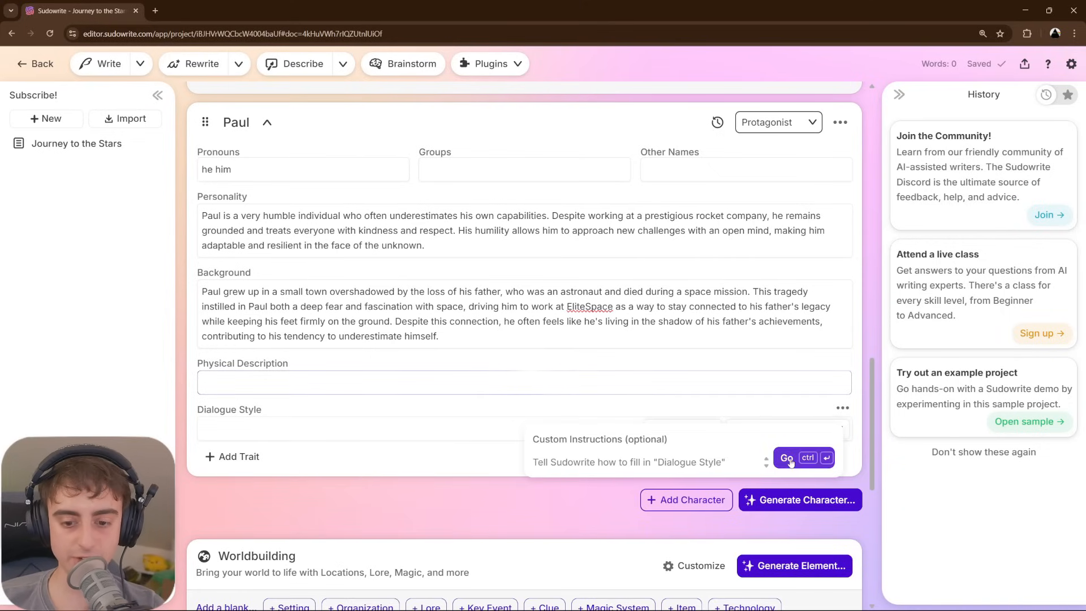
click(790, 457)
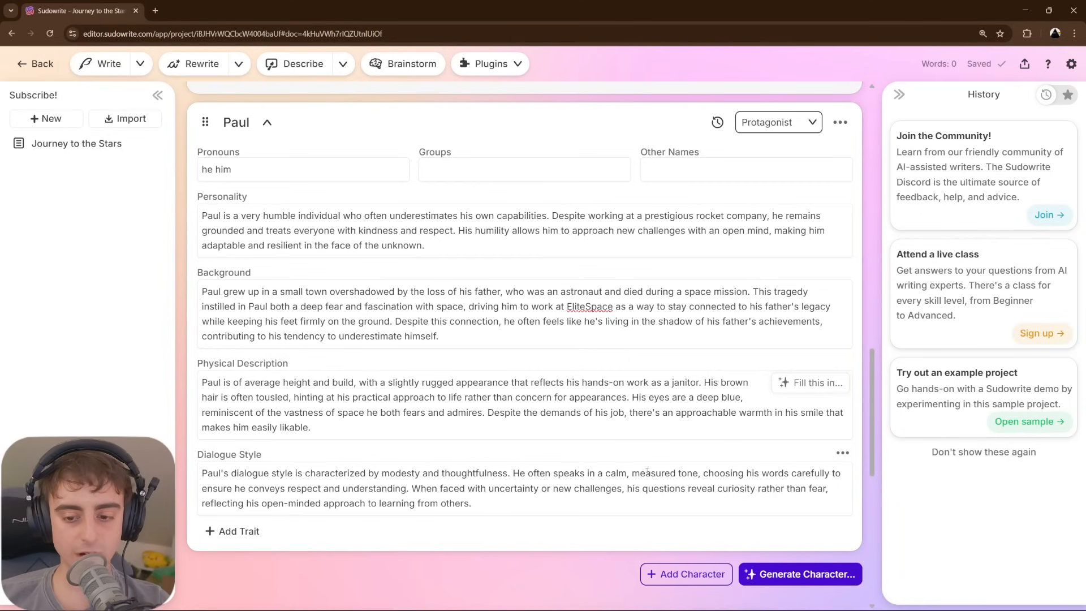
- Add an extra trait to Paul containing the text "Anxiety about Space"
click(249, 531)
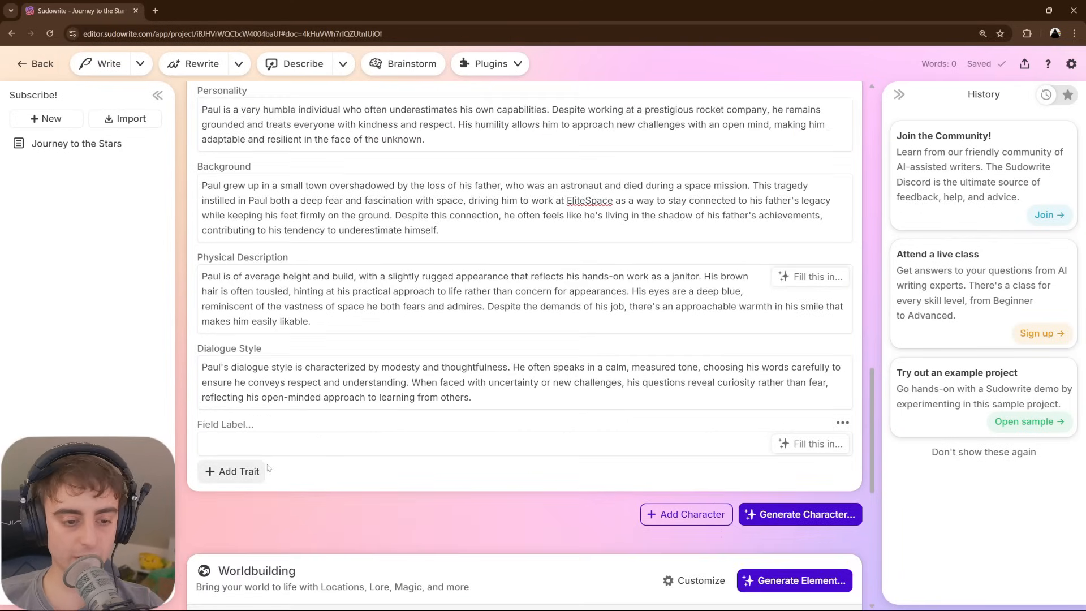
text(Anxiety about Space)
- Add a second character named Zorply with a Supporting role
click(703, 519)
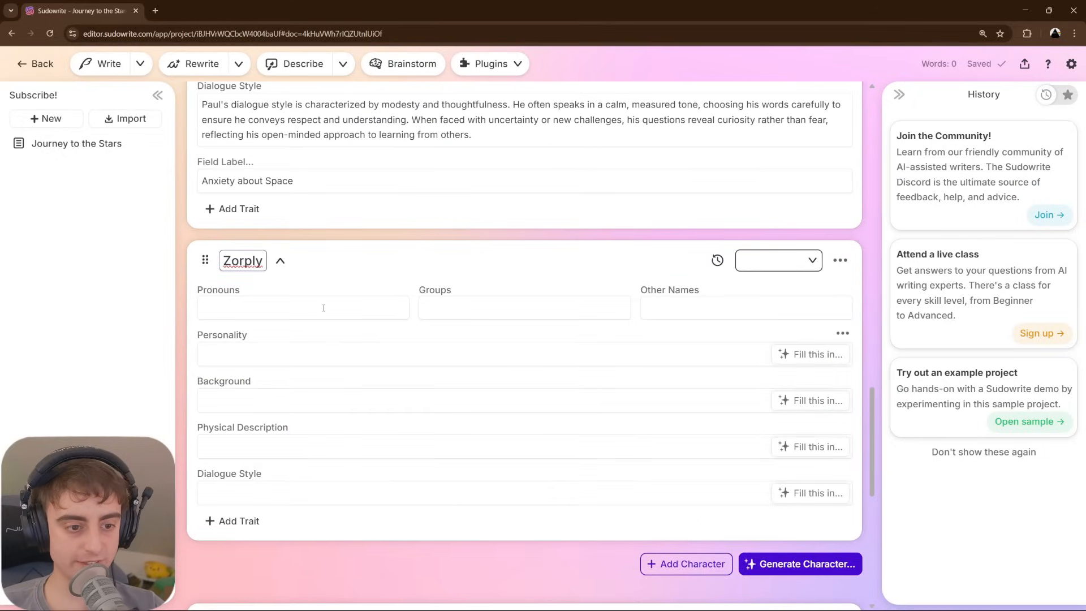
click(326, 308)
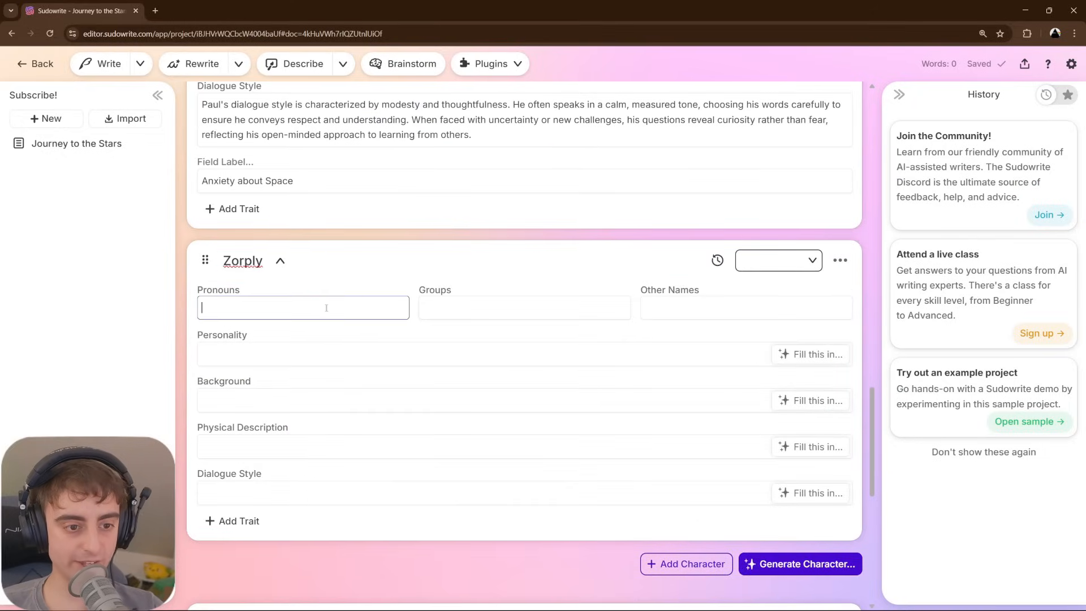
click(779, 260)
click(747, 333)
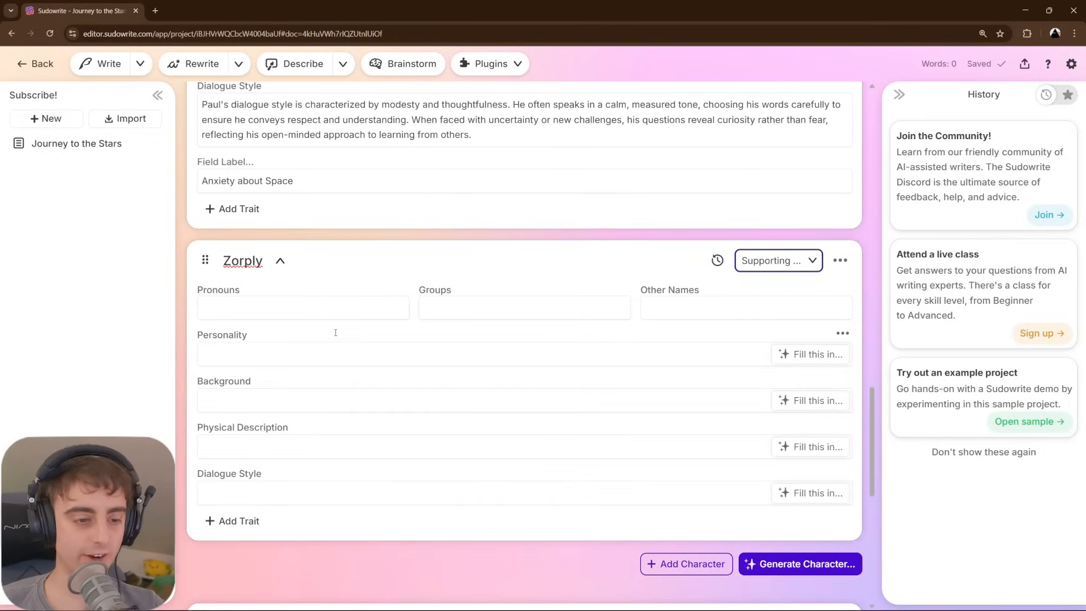
- Generate Zorply's Personality without instructions and his Background with the custom instructions "Grew up on a rough planet"
click(810, 354)
click(792, 383)
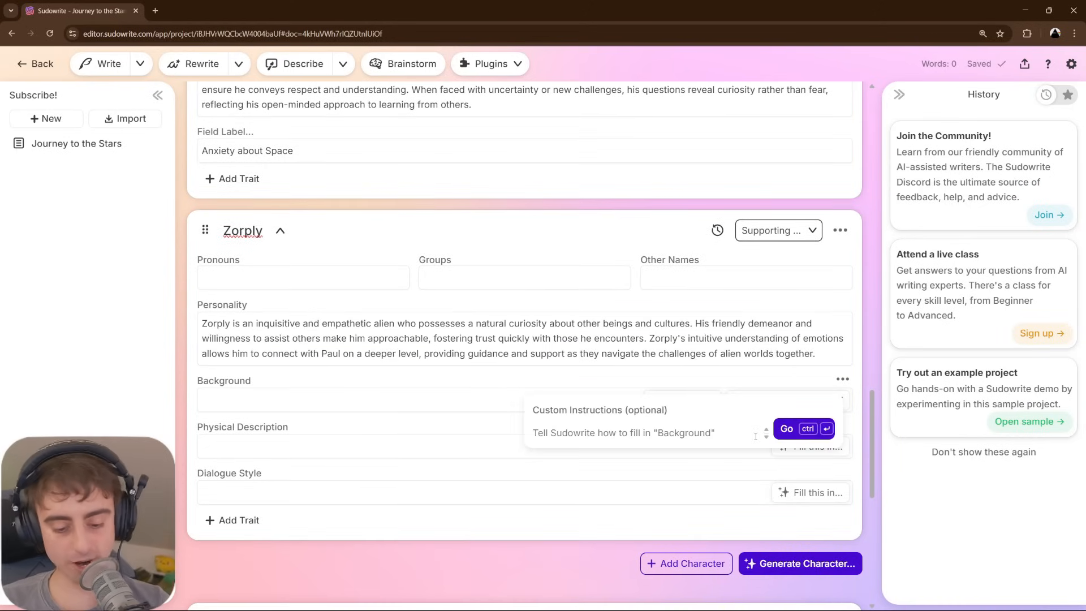
text(Grew up on a rough)
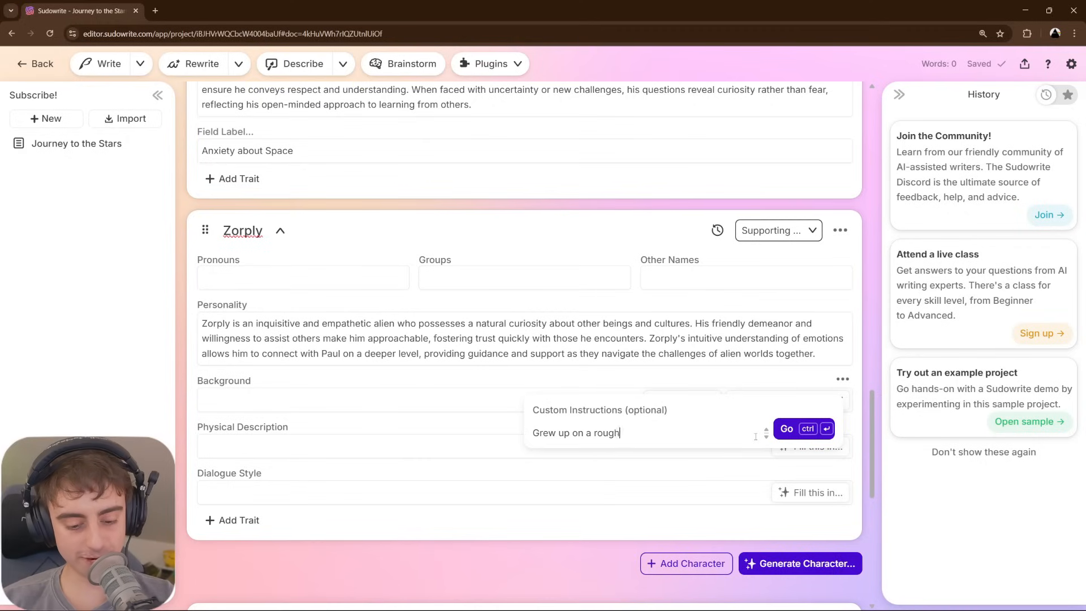
text( planet)
click(787, 428)
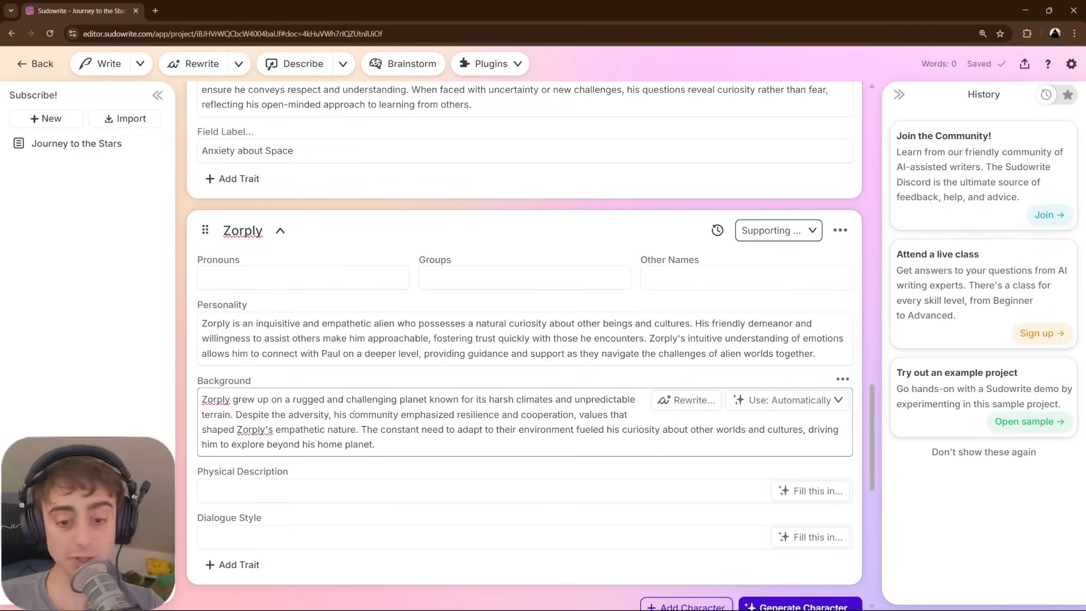
double_click(211, 401)
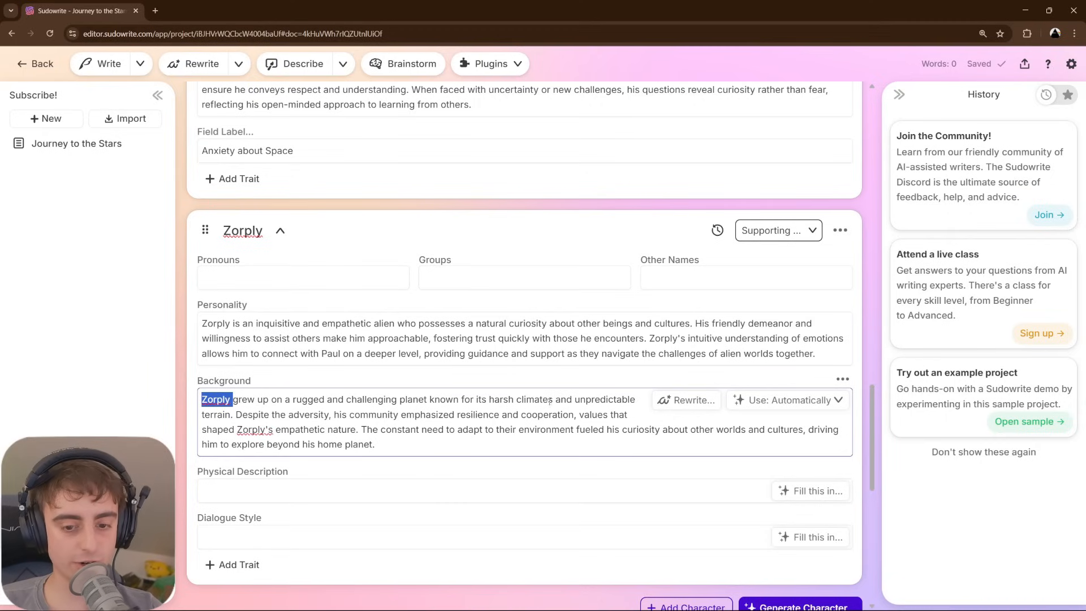
- Generate Zorply's Physical Description with custom instructions describing him as "a small cutie"
click(704, 491)
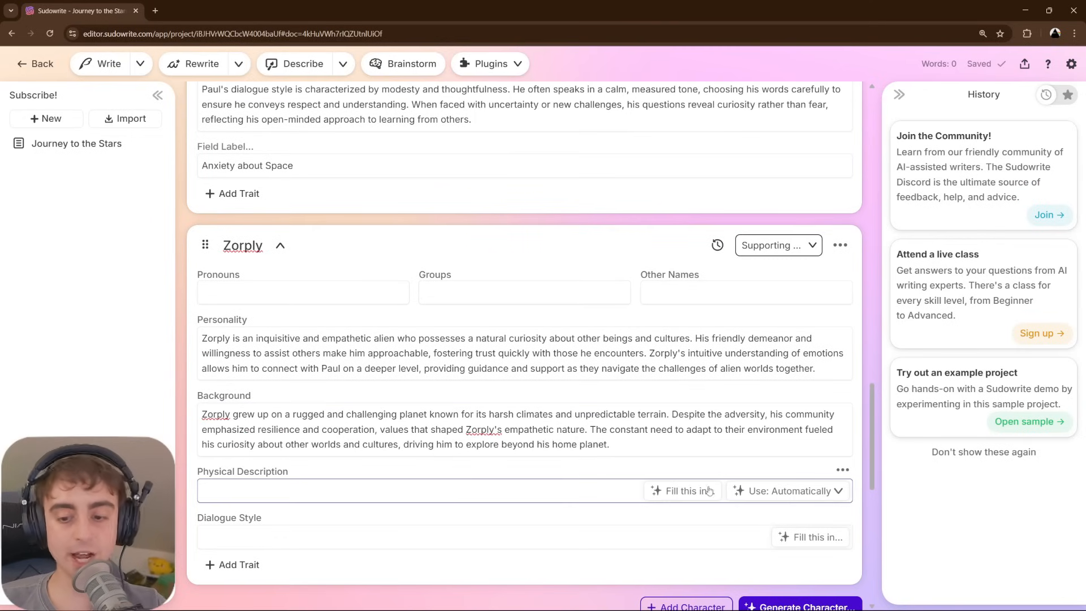
click(709, 491)
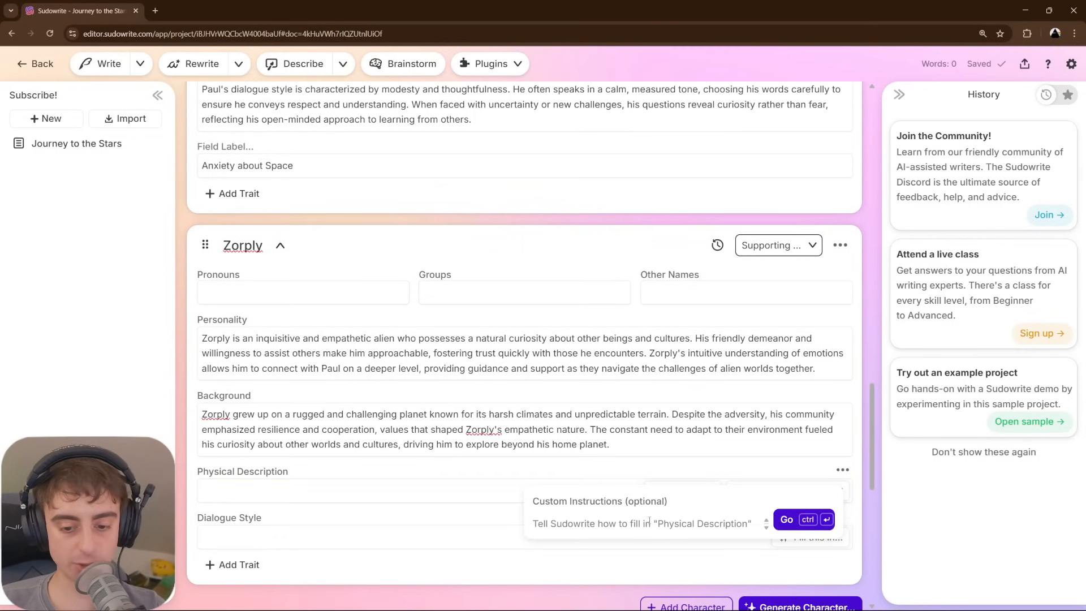
text(he's a small)
text( cutie and)
key(ctrl+Return)
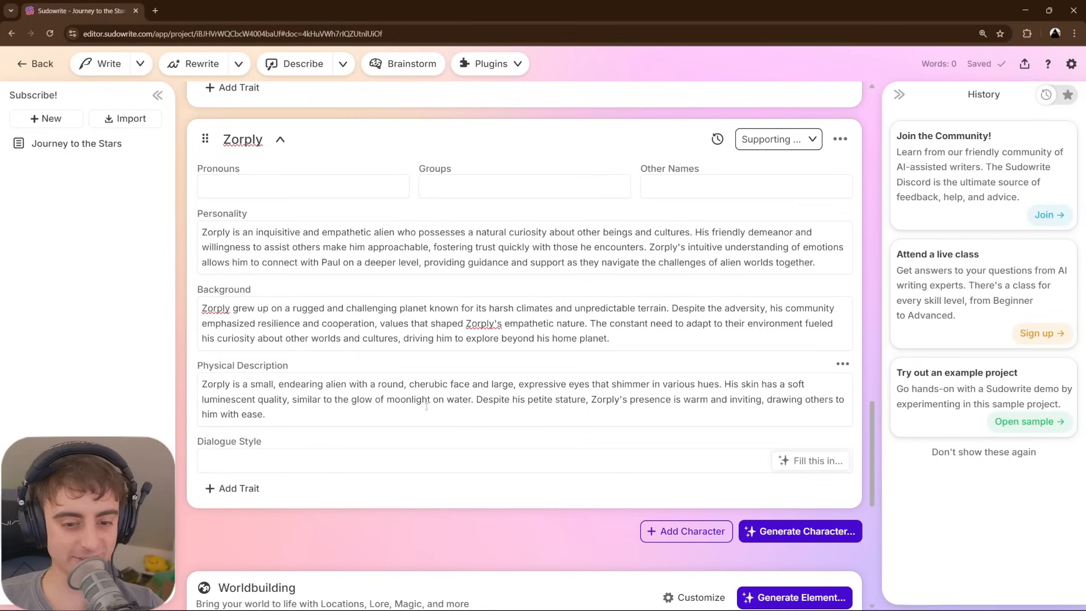
- Add a third character named "Ganthar the Third" with the Antagonist role
scroll(706, 357, down, 12)
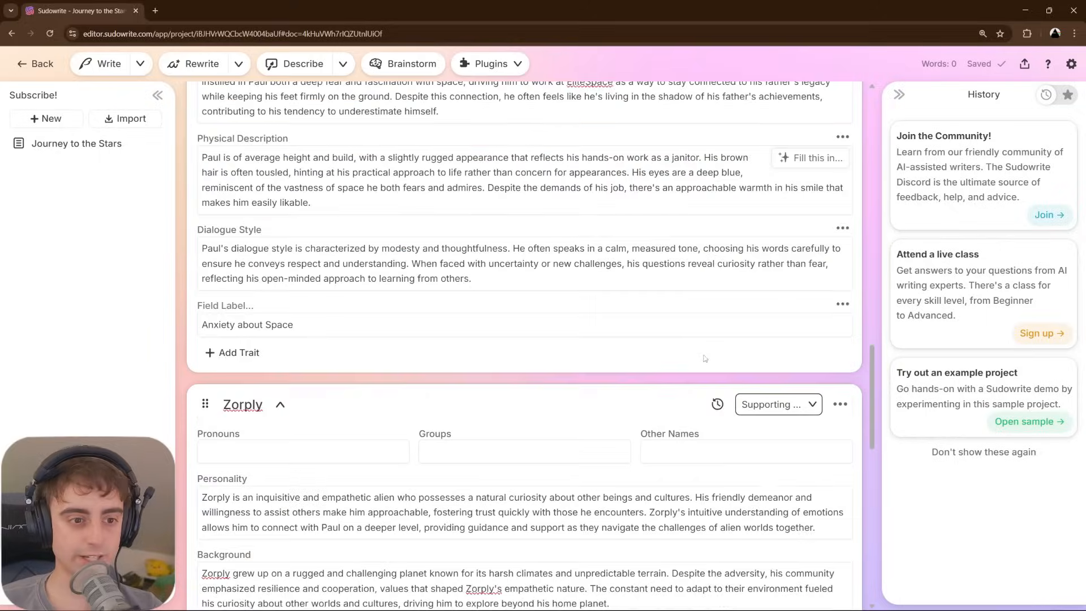
click(688, 402)
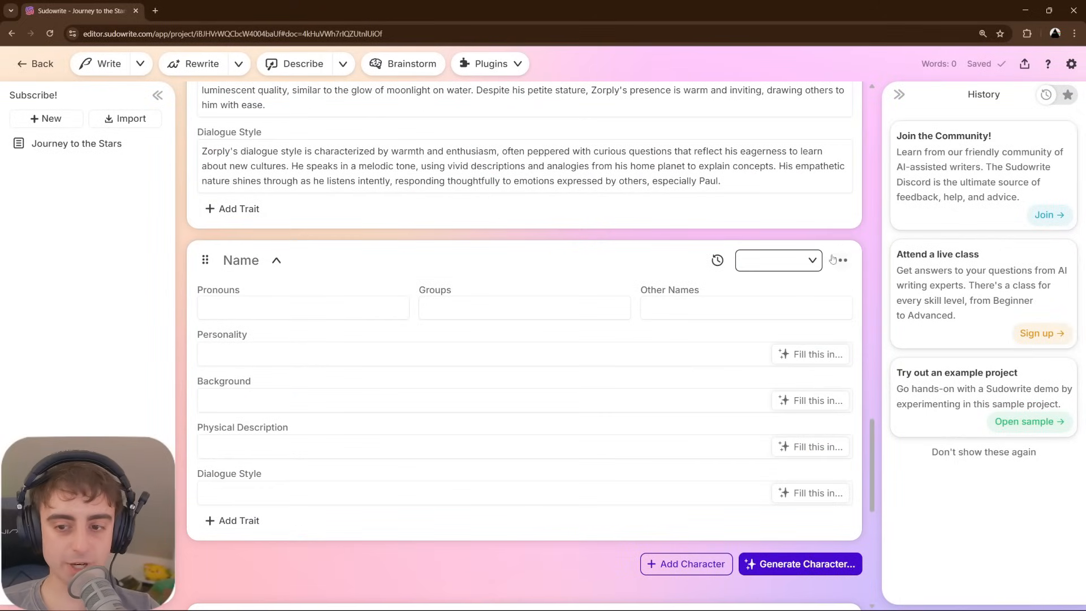
click(785, 261)
click(765, 305)
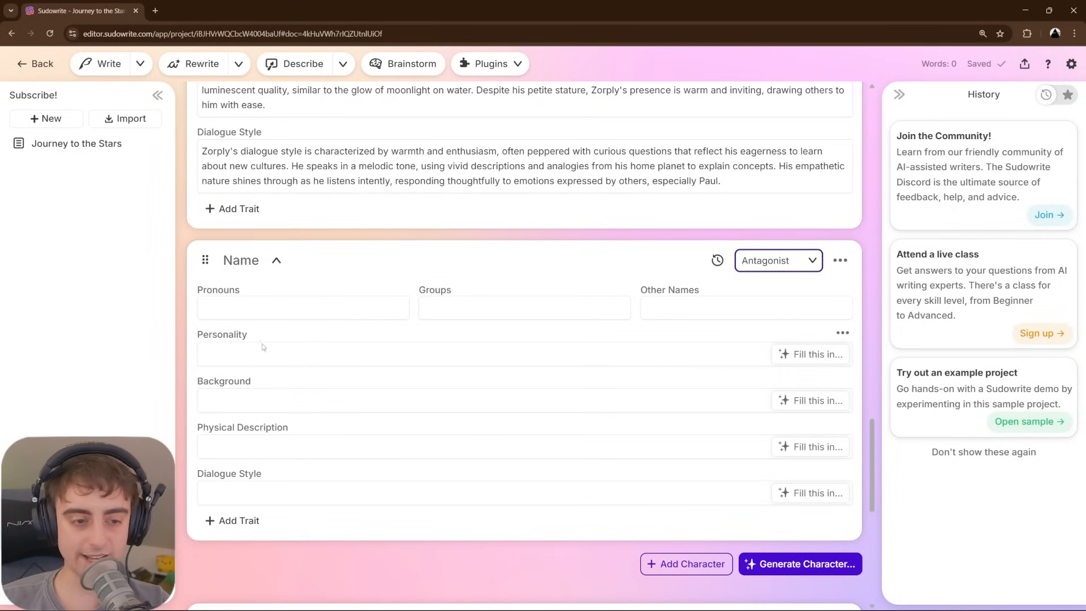
click(249, 260)
text(Ganthar)
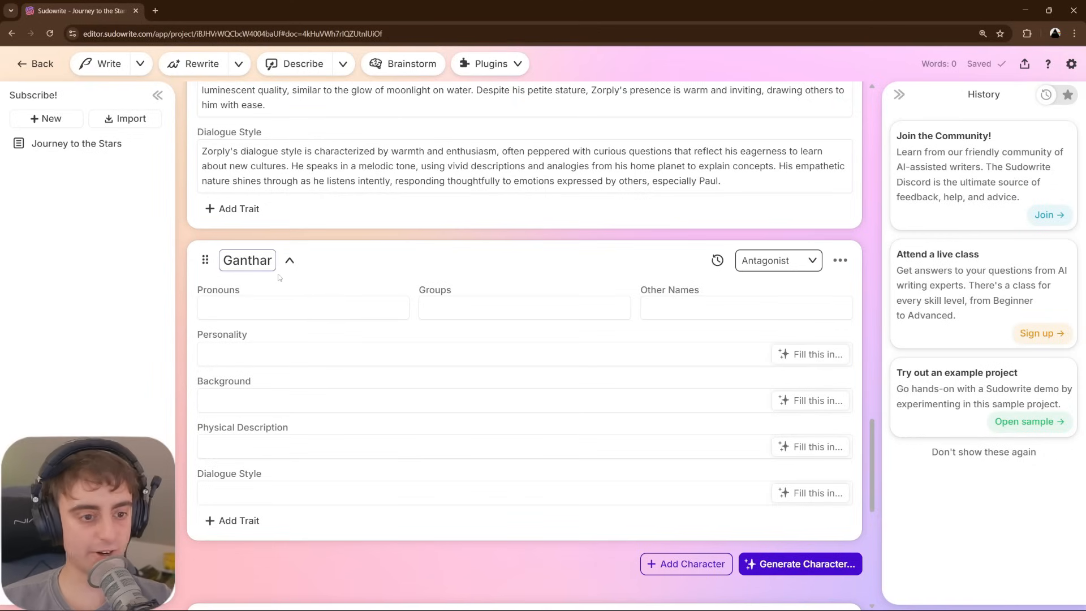
text( the Third)
- Generate Ganthar's Personality from "Alien bent on taking over the local super cluster" and his Background from "extremely tragic background"
click(811, 354)
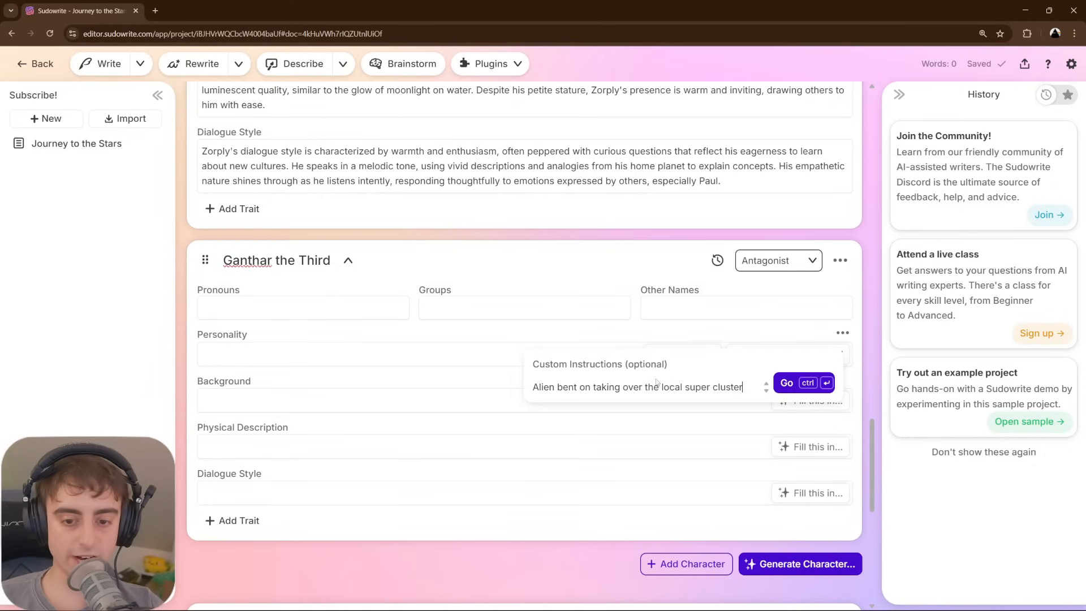
click(795, 386)
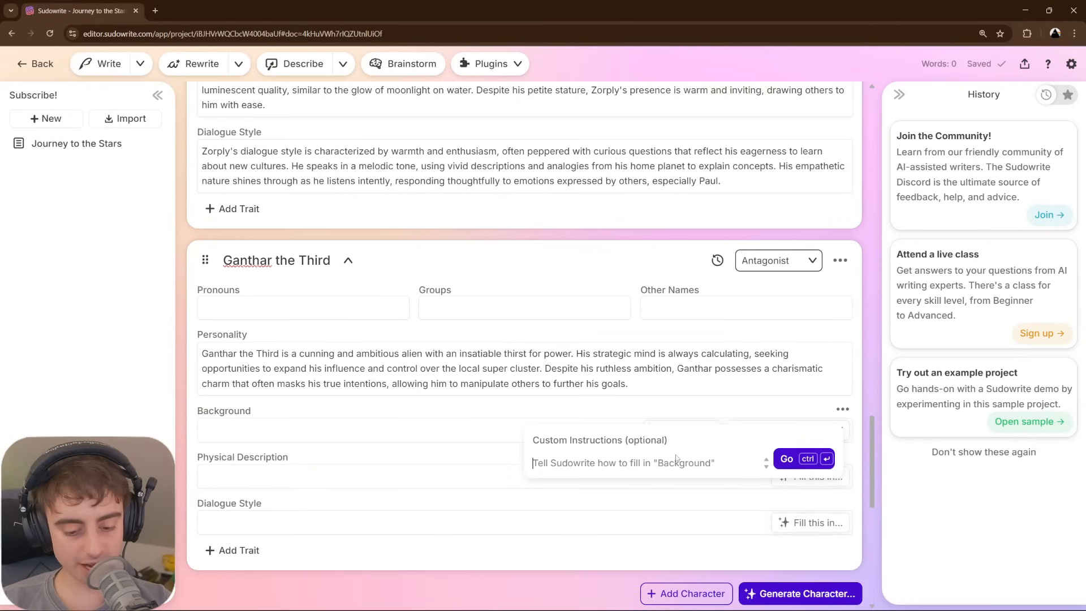
text(extremely tragic background)
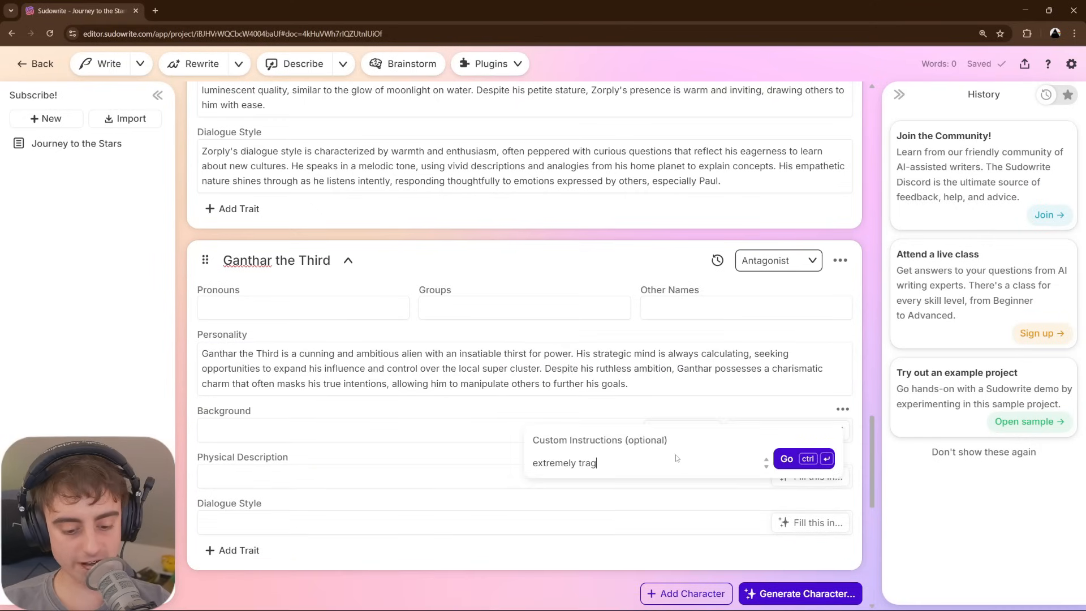
click(787, 458)
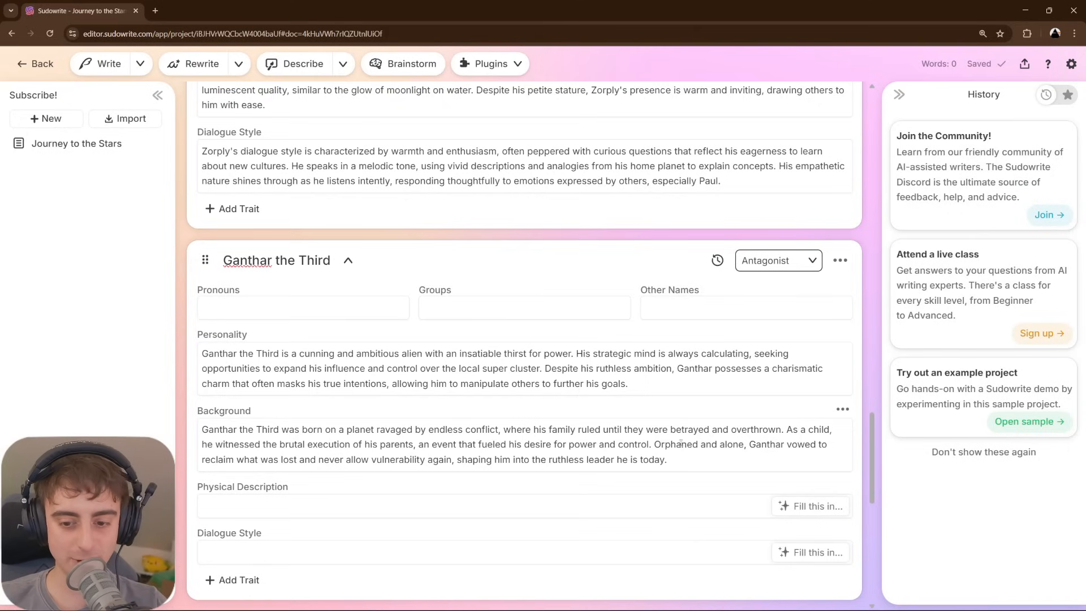
- Generate Ganthar's Physical Description from the custom instruction "massive" and his Dialogue Style without any instructions
scroll(694, 453, down, 1)
click(806, 455)
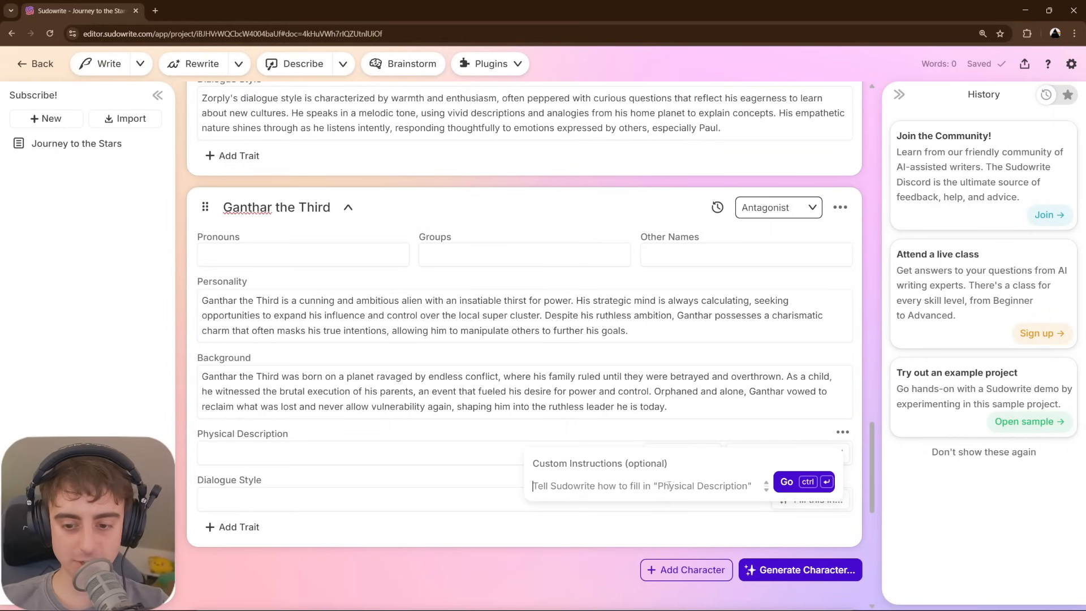
text(massive)
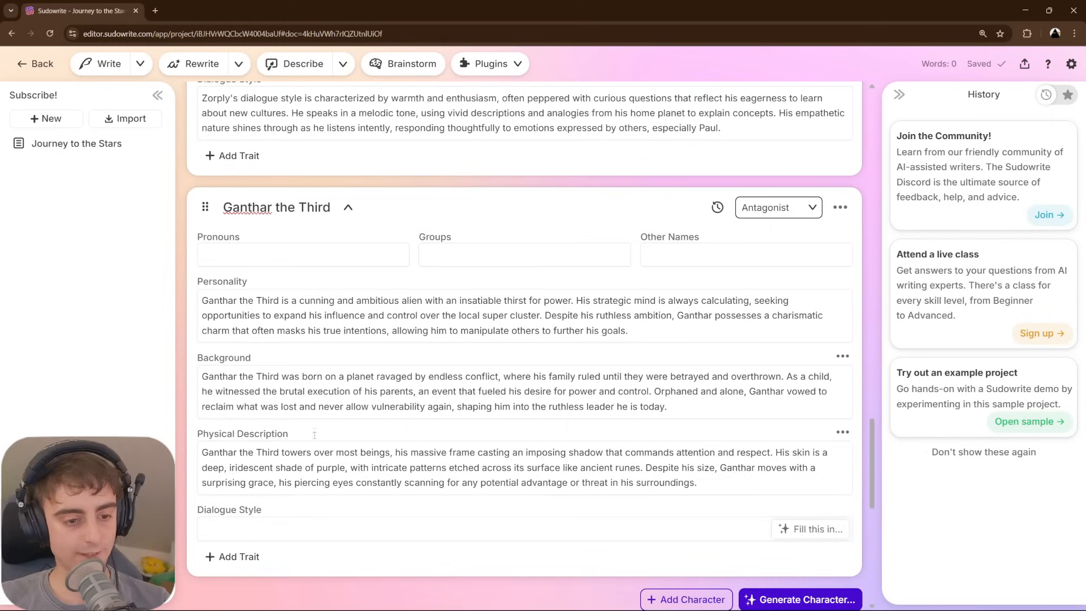
scroll(315, 435, down, 1)
scroll(427, 468, down, 1)
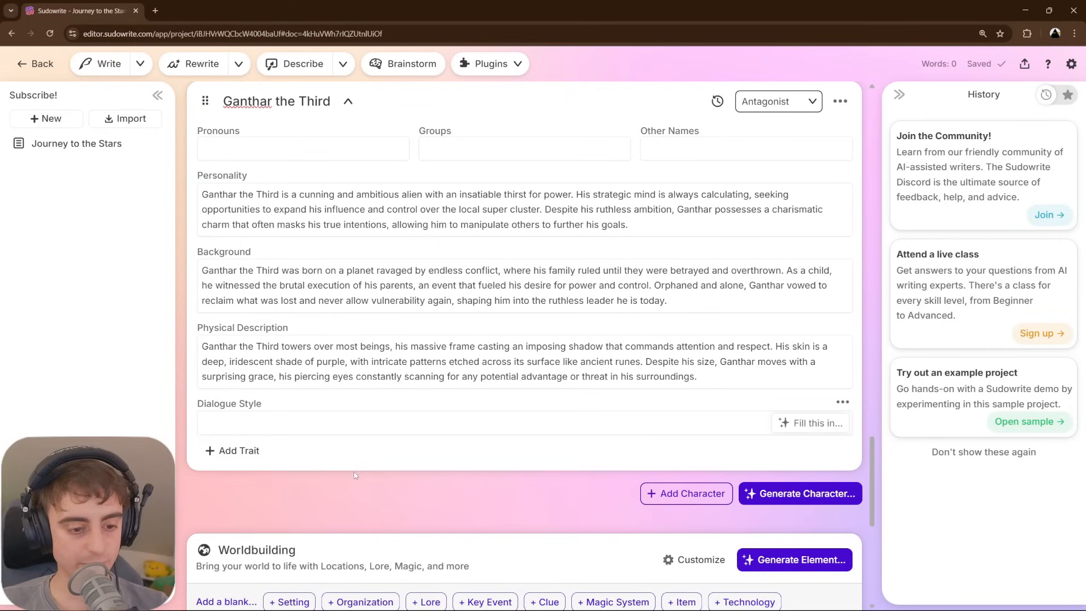
click(810, 423)
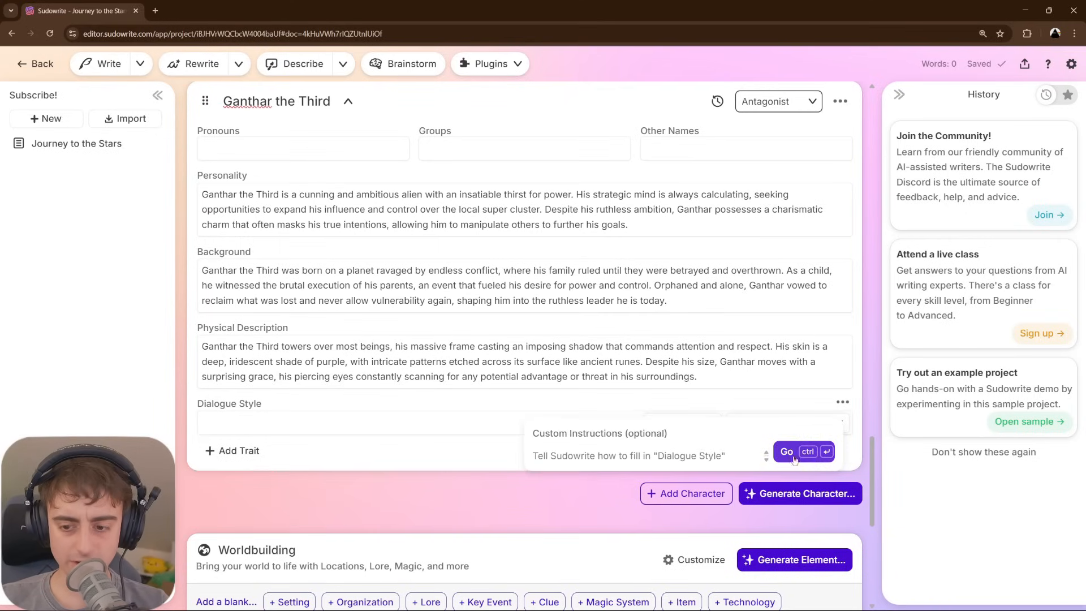
click(792, 451)
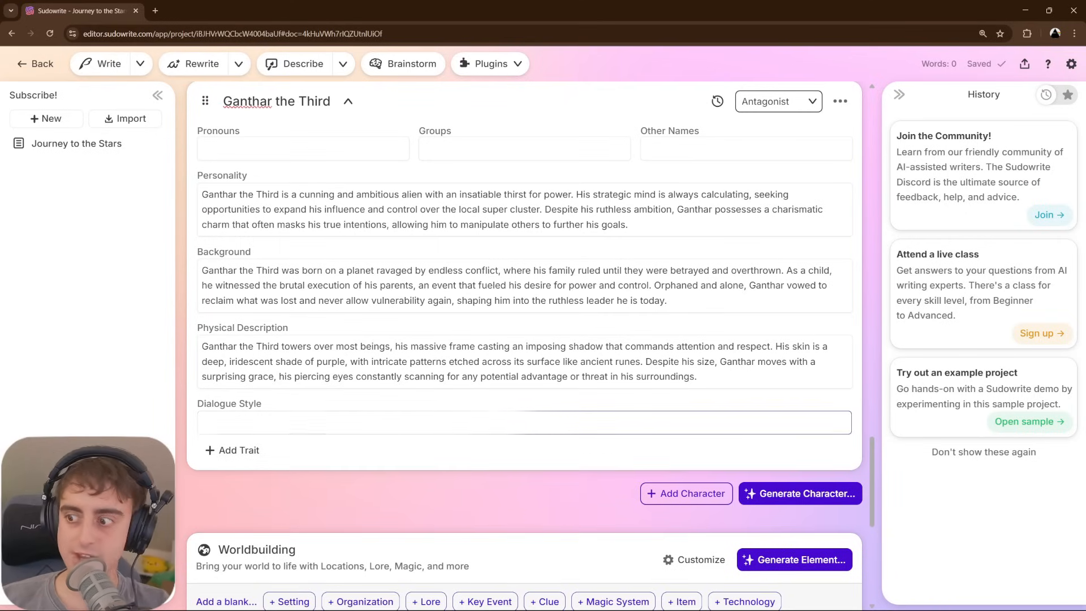
- Review the Story Bible's Genre, Style and Synopsis sections and the three character profiles
scroll(350, 540, down, 4)
scroll(350, 541, up, 20)
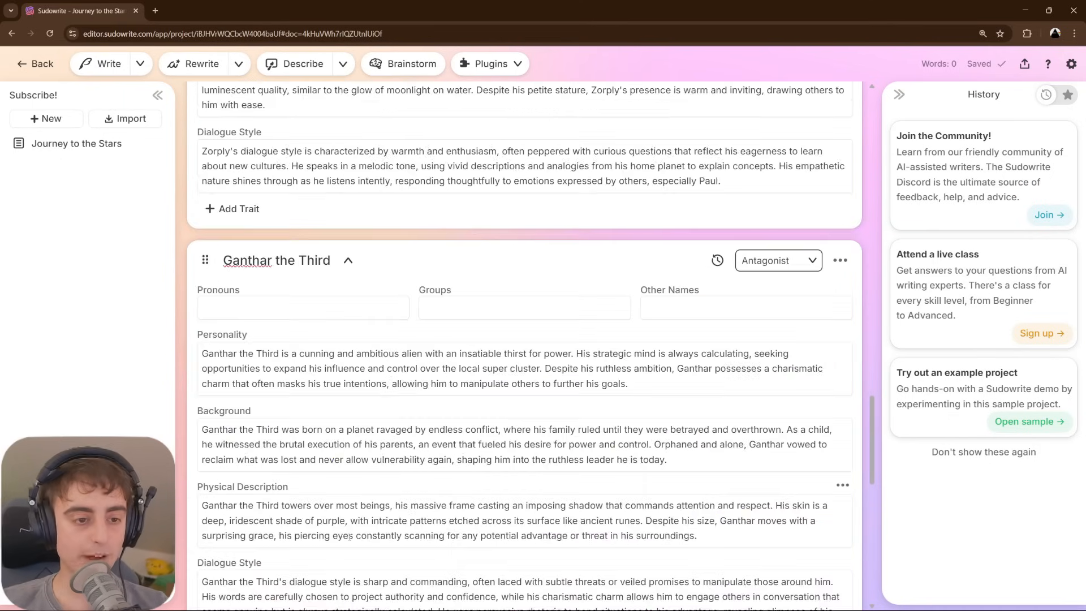
scroll(345, 362, up, 15)
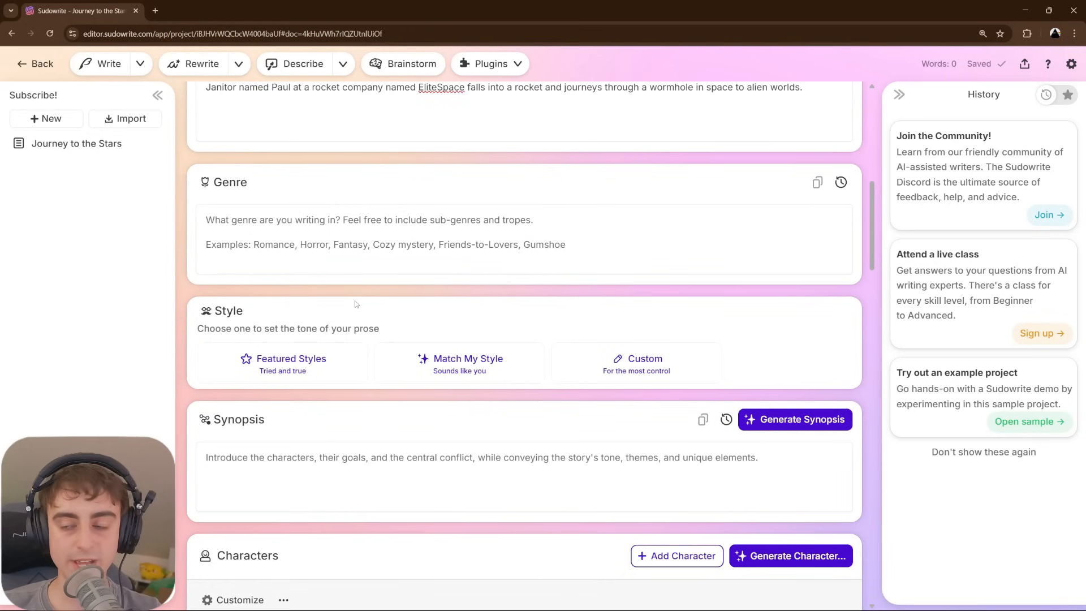
scroll(360, 304, down, 15)
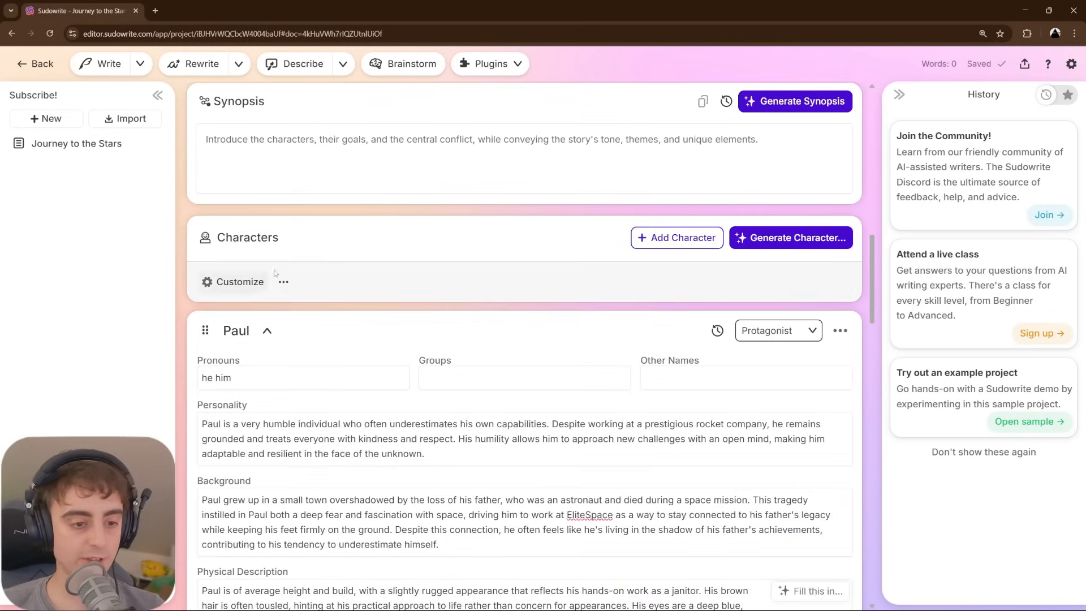
scroll(355, 424, down, 10)
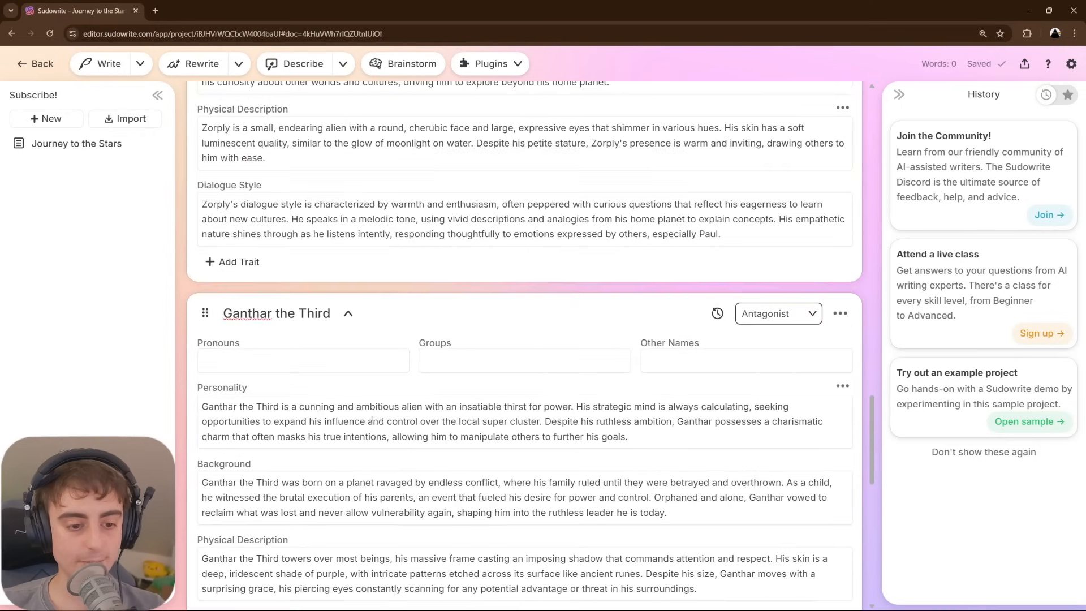
scroll(387, 422, up, 20)
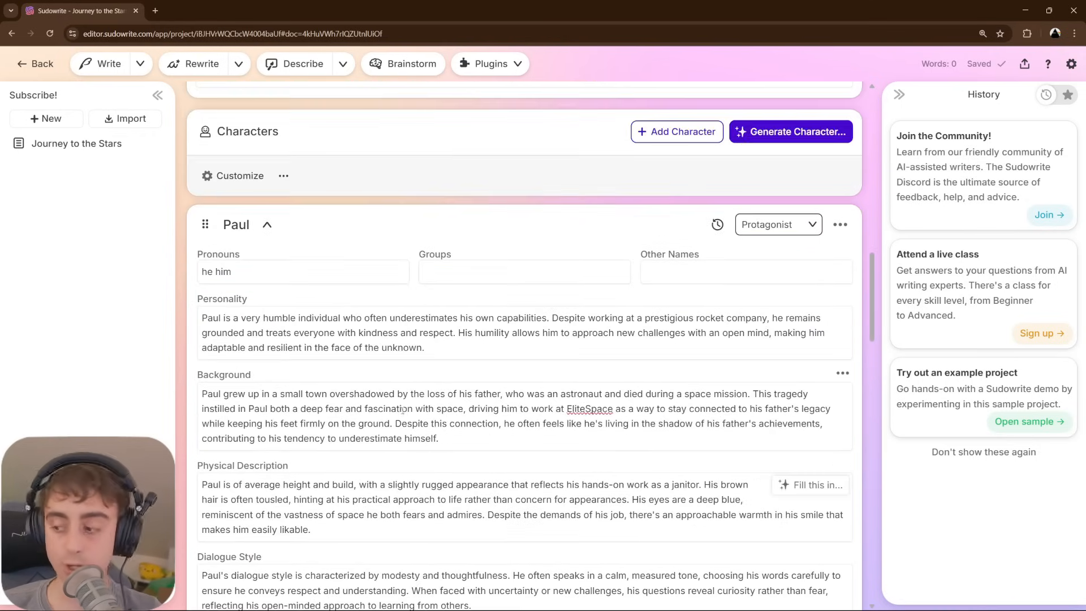
- Open the story with "sploosh Paul's mop dunked softly into the Elite Space Branded mop bucket." and replace it with a "Show, not tell" rewrite
scroll(390, 306, up, 10)
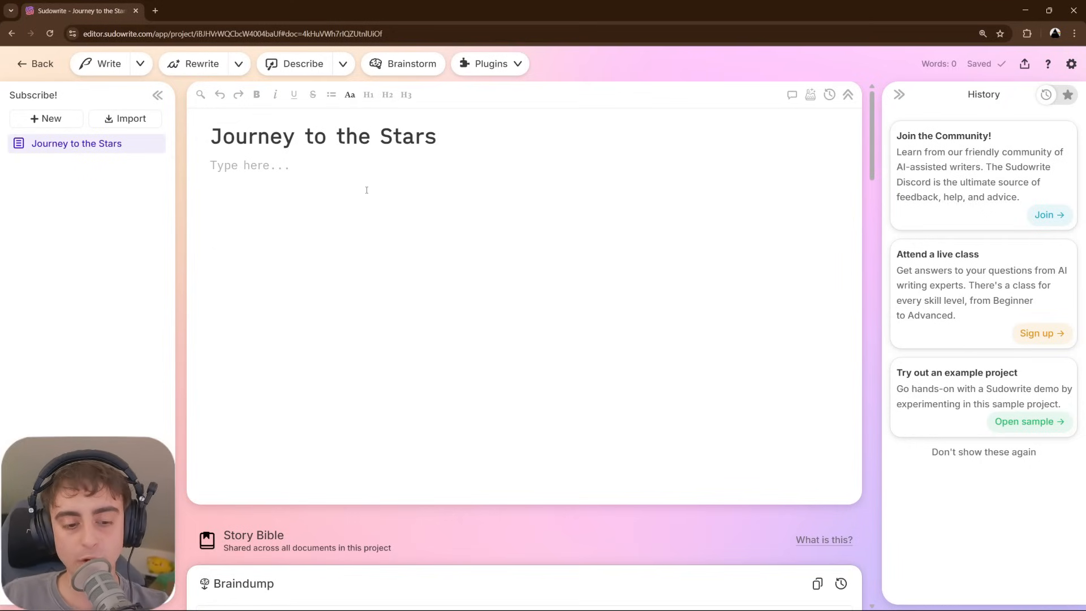
text(sploosh Paul's mop dunked softly into the Elite Space Branded mop bucket.)
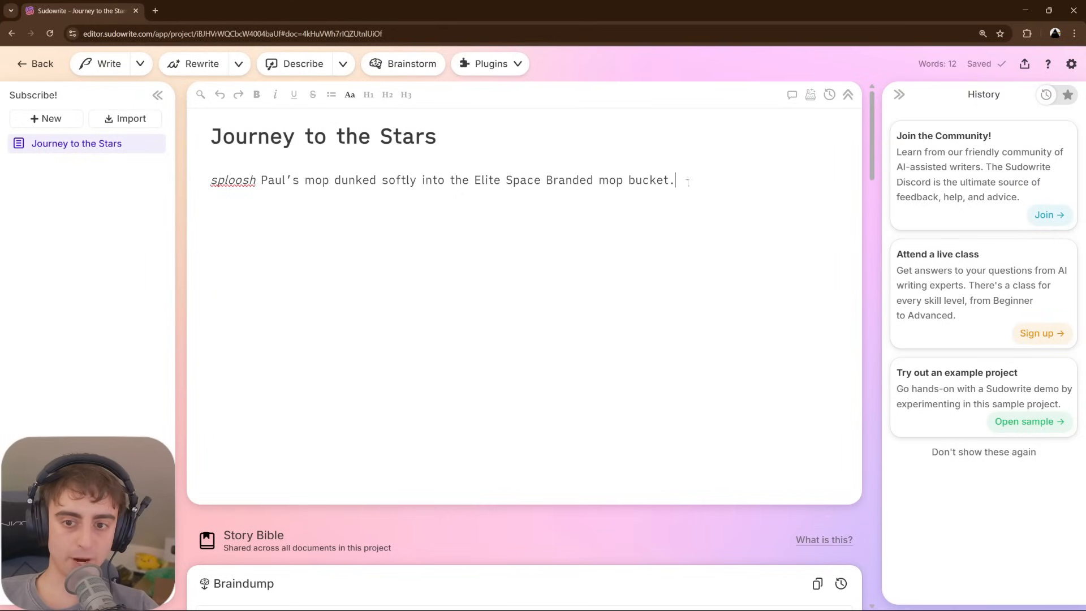
drag(687, 181, 210, 195)
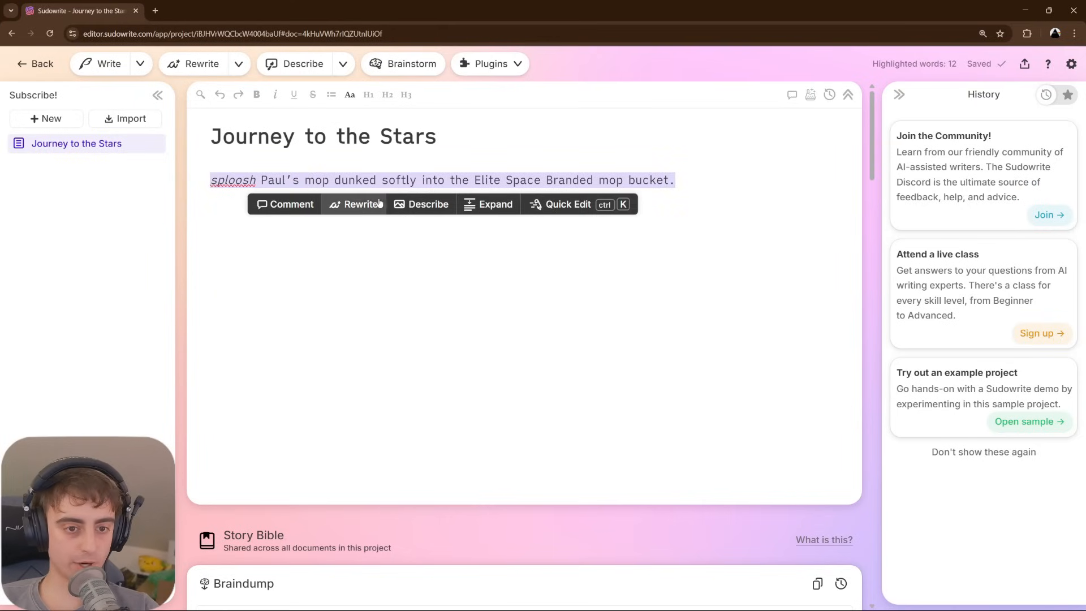
click(361, 204)
click(960, 210)
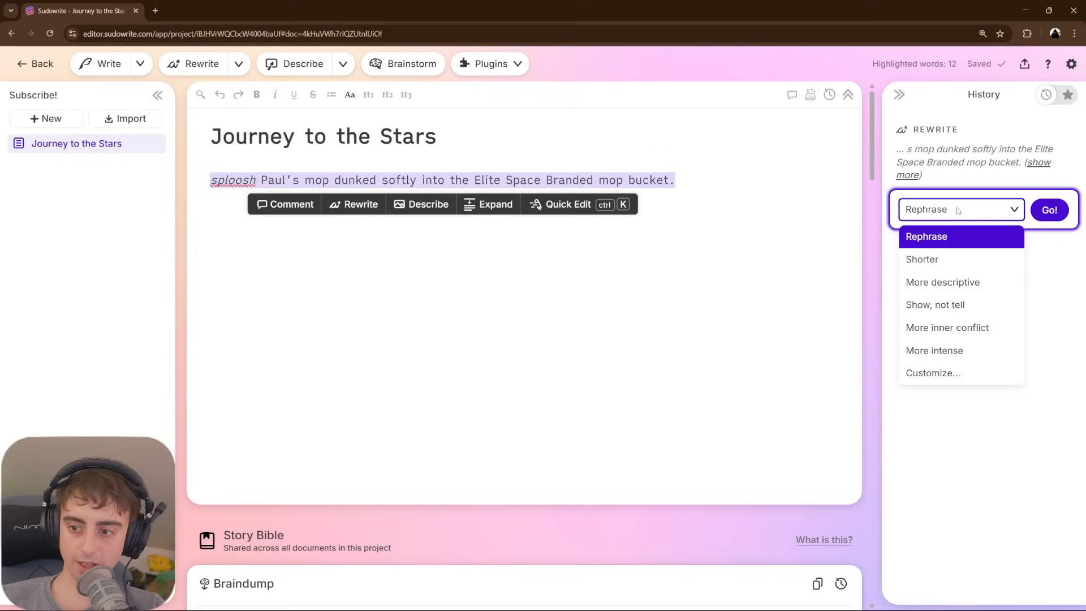
click(957, 306)
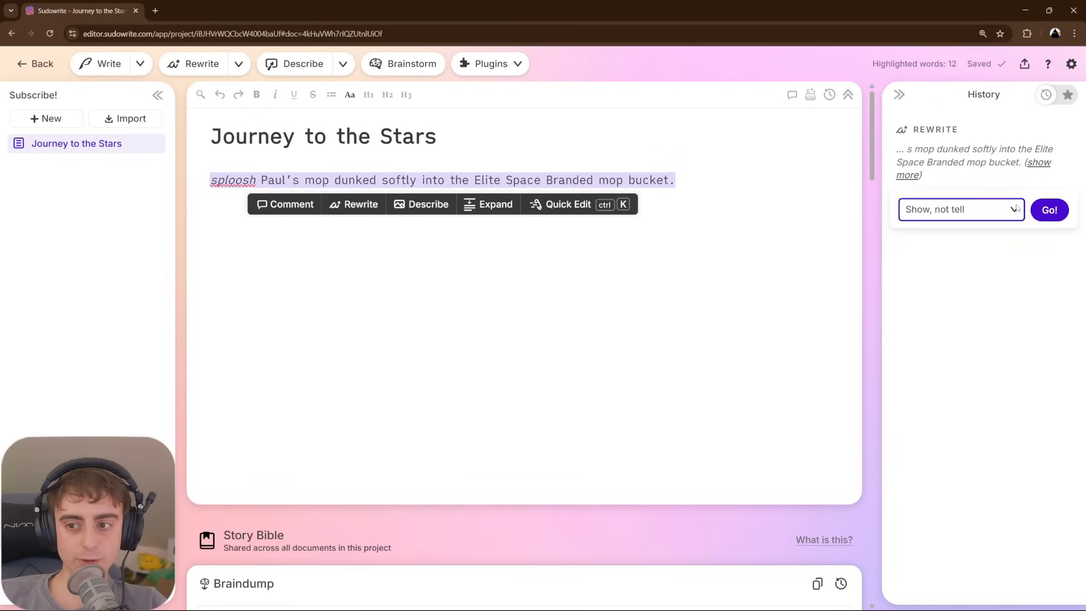
click(1047, 210)
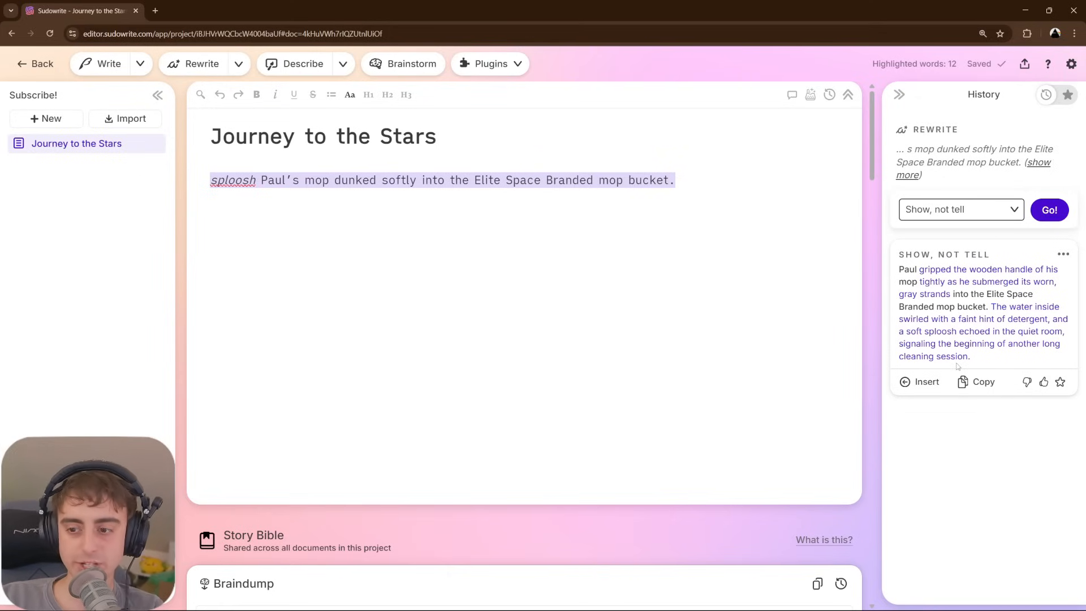
click(921, 381)
- Add the paragraph "Hey Paul! Happy Friday! Any weekend plans?" asked engineer Mindy, and replace it with a "More descriptive" rewrite
click(770, 231)
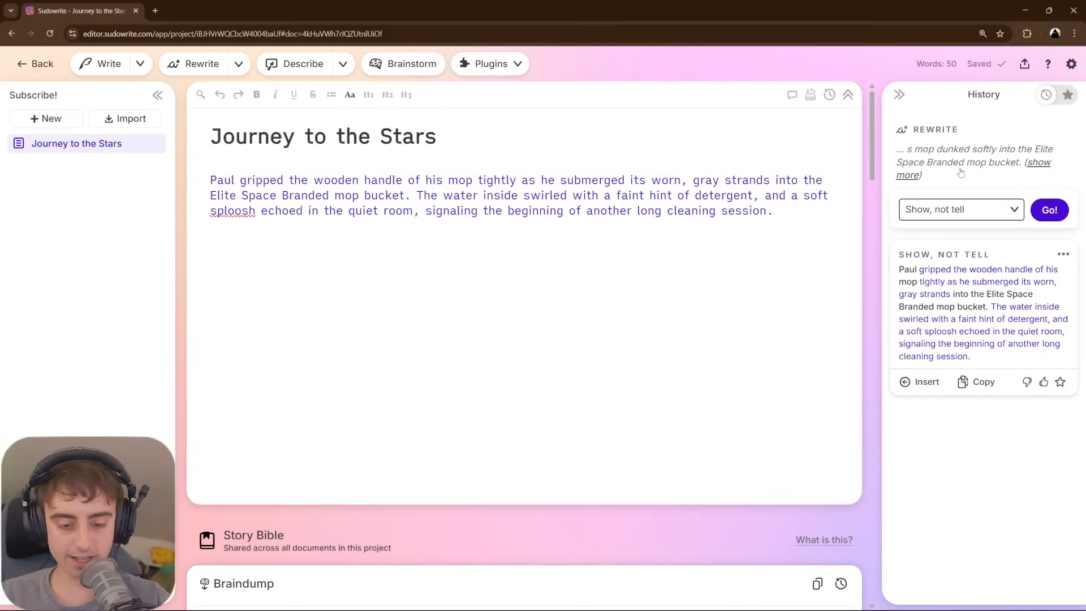
text("Hey Paul! Happy Friday! Any weekend plans?" asked engineer Mindy.)
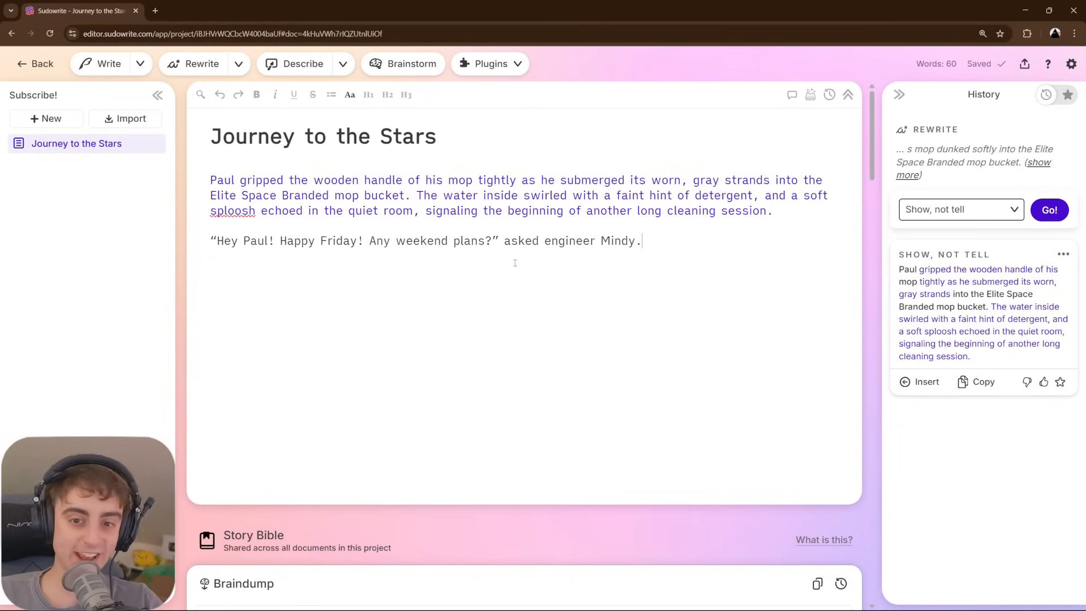
drag(644, 241, 210, 242)
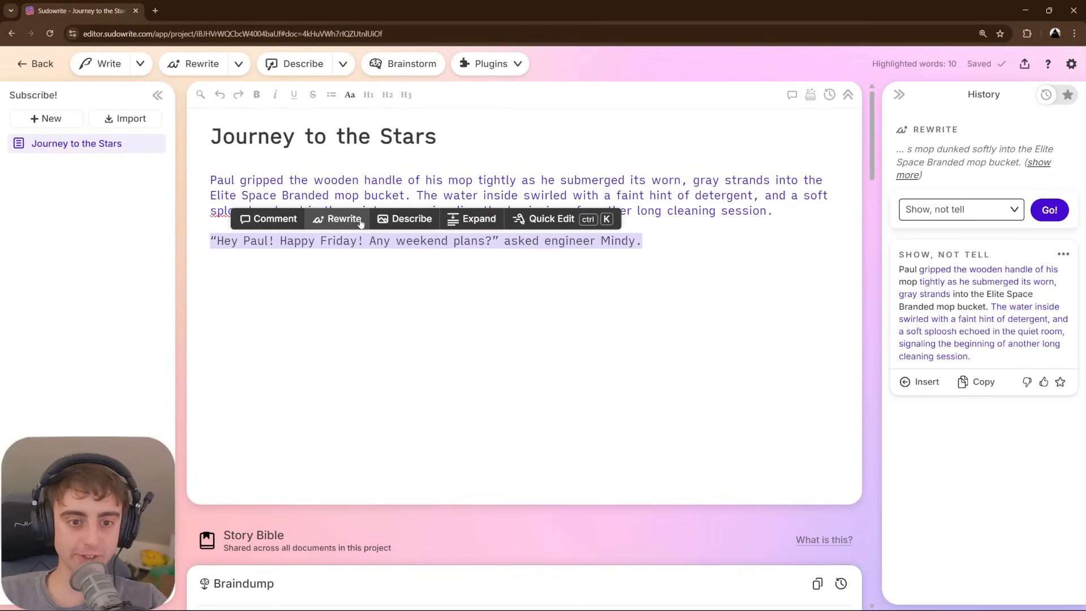
click(339, 219)
click(969, 216)
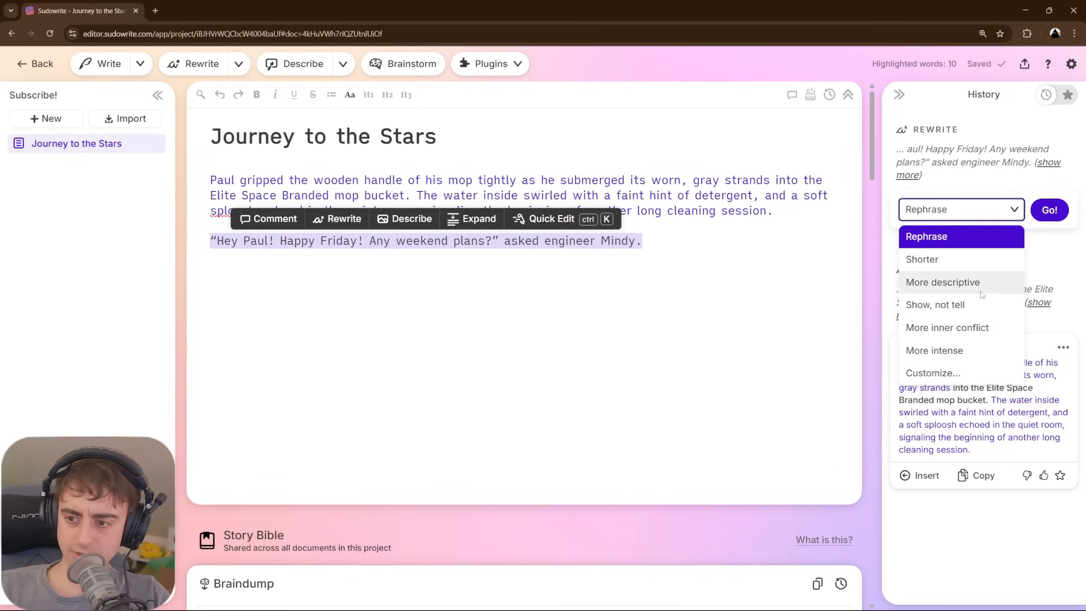
click(942, 282)
click(1049, 210)
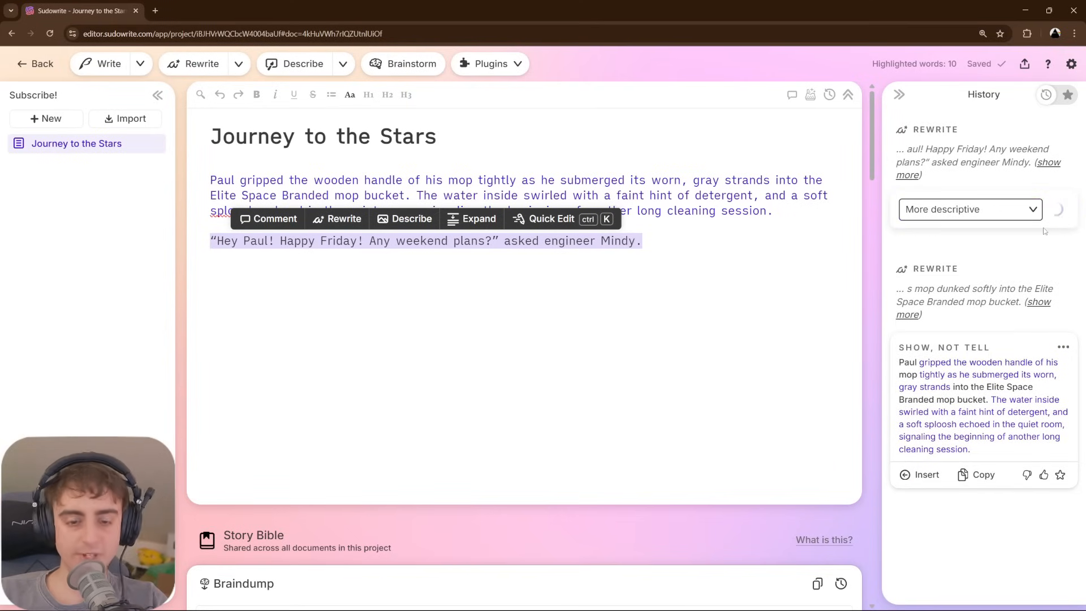
click(390, 249)
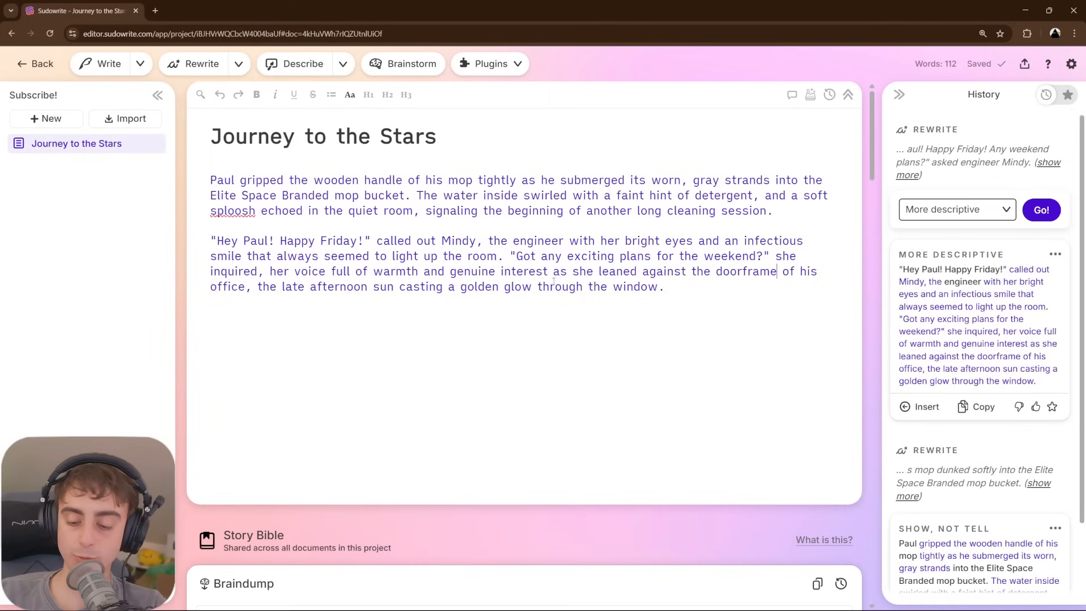
- Change "his office, the" to "her office. The" in Mindy's paragraph, splitting the text into two sentences
click(256, 286)
key(BackSpace)
key(BackSpace)
key(BackSpace)
key(BackSpace)
key(BackSpace)
key(BackSpace)
key(BackSpace)
key(BackSpace)
key(BackSpace)
key(BackSpace)
key(BackSpace)
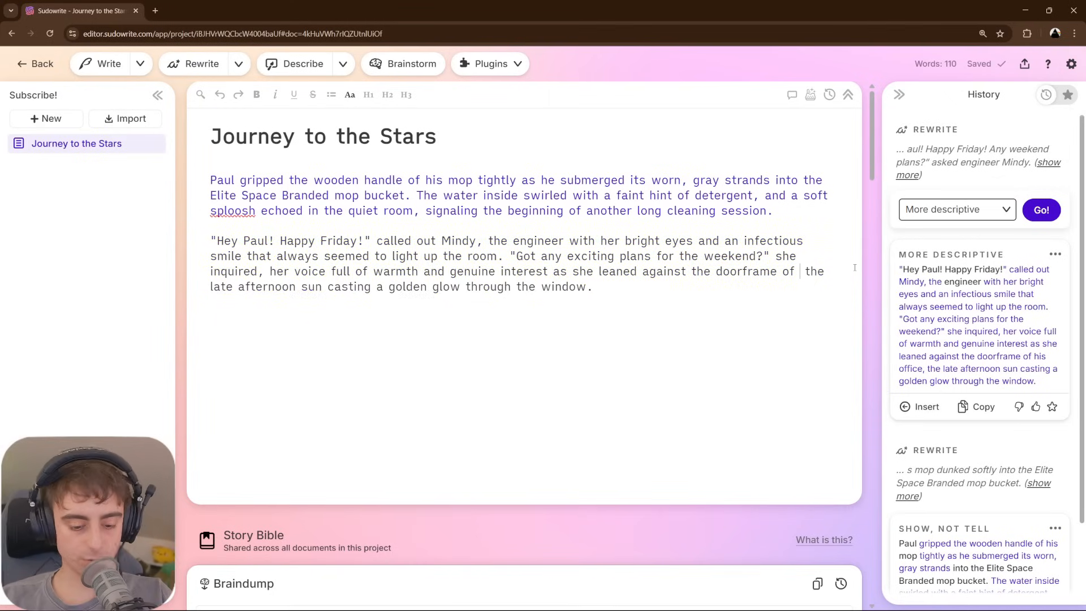
text(her office.)
key(Right)
key(Right)
key(BackSpace)
text(T)
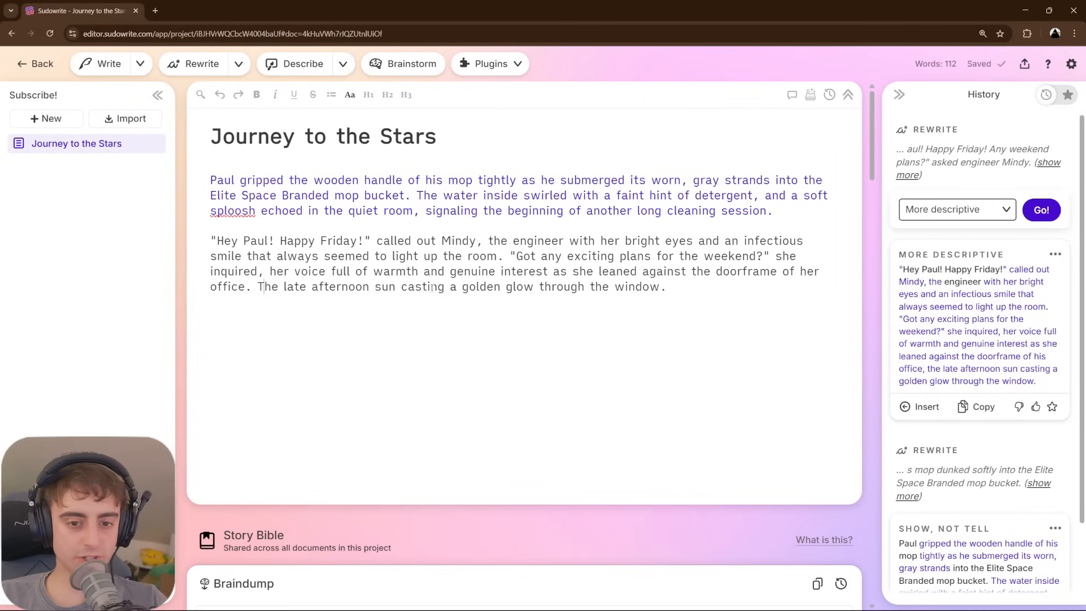
- Generate a continuation after Mindy's paragraph with Write, insert it into the document, and add a line break before it
drag(469, 288, 571, 288)
click(728, 289)
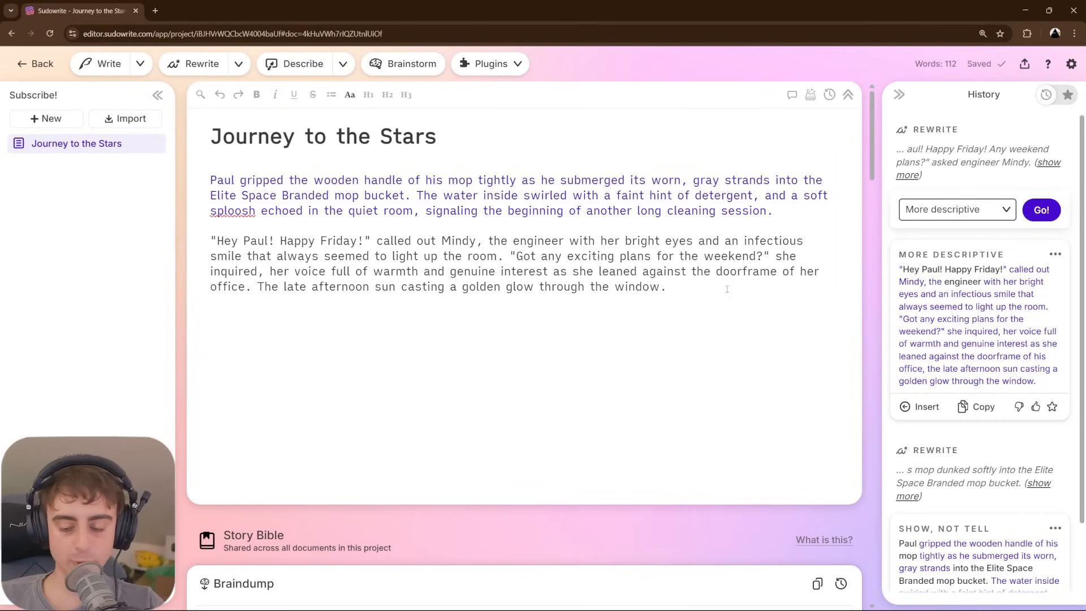
key(Return)
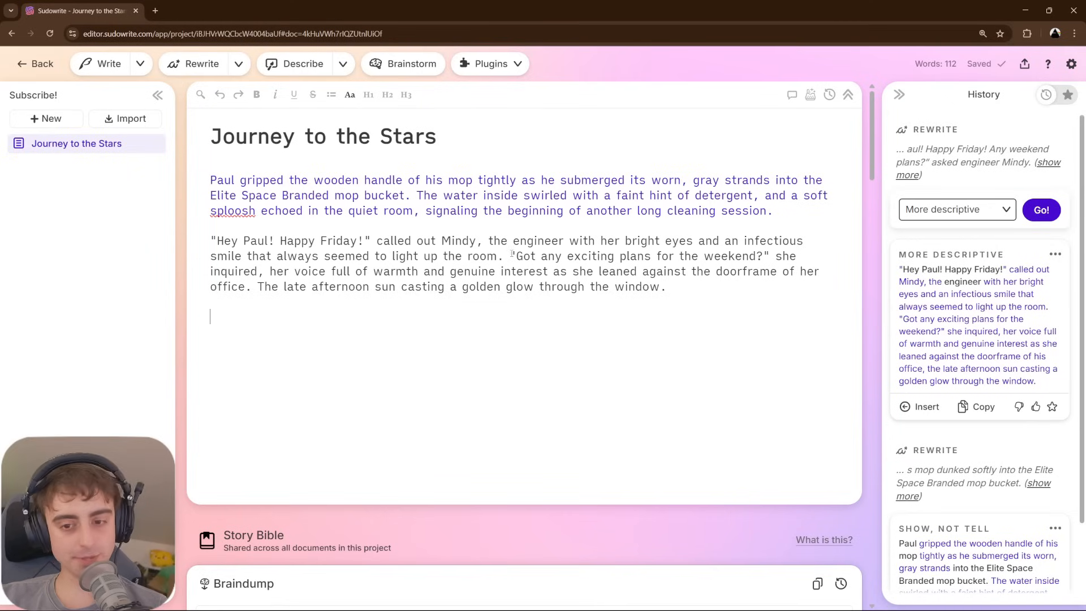
key(BackSpace)
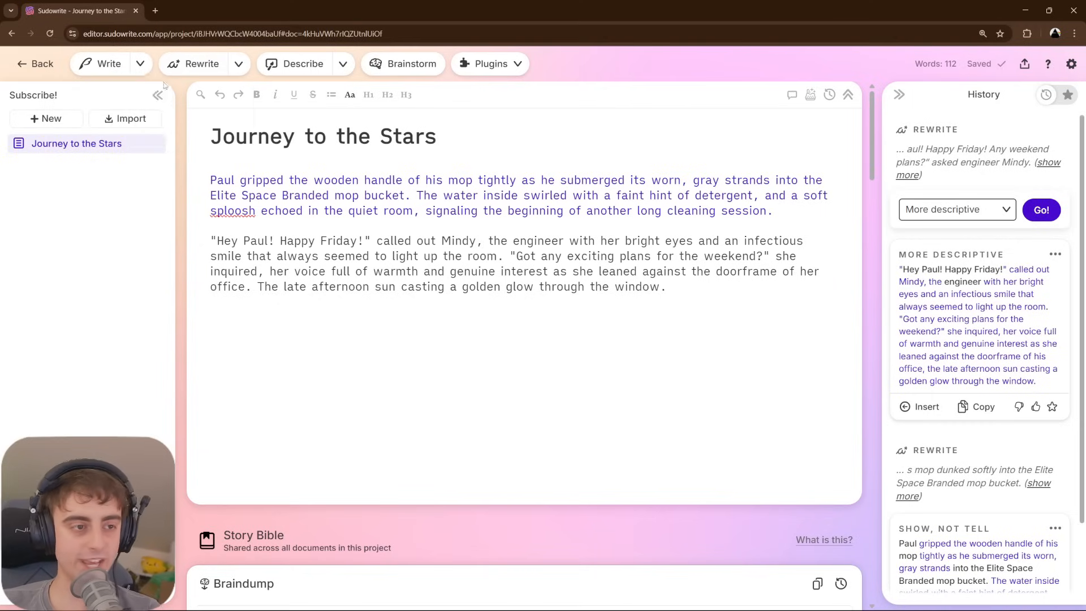
click(141, 64)
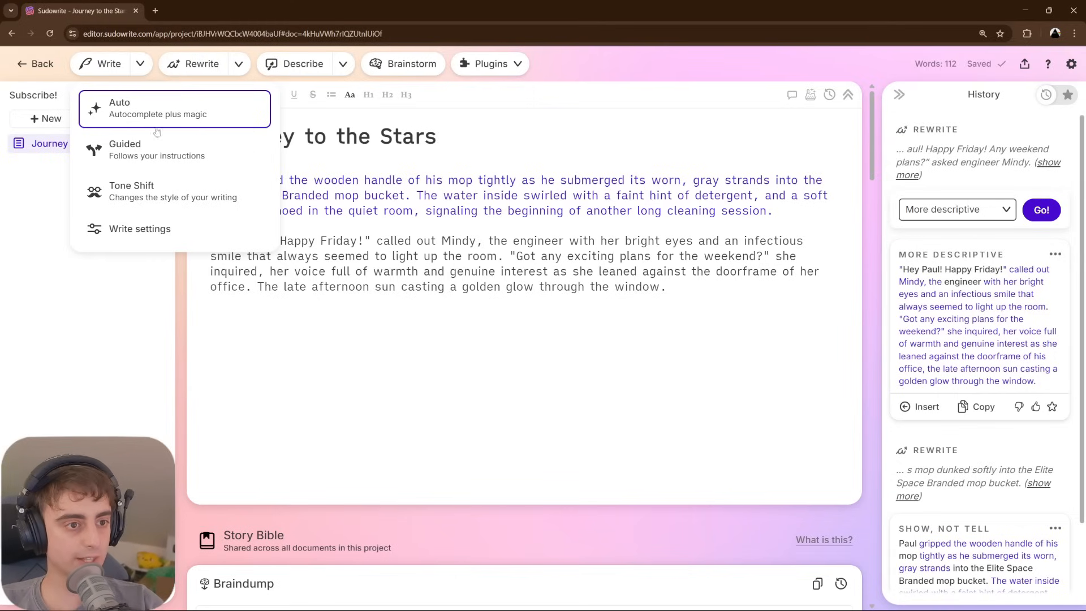
click(90, 66)
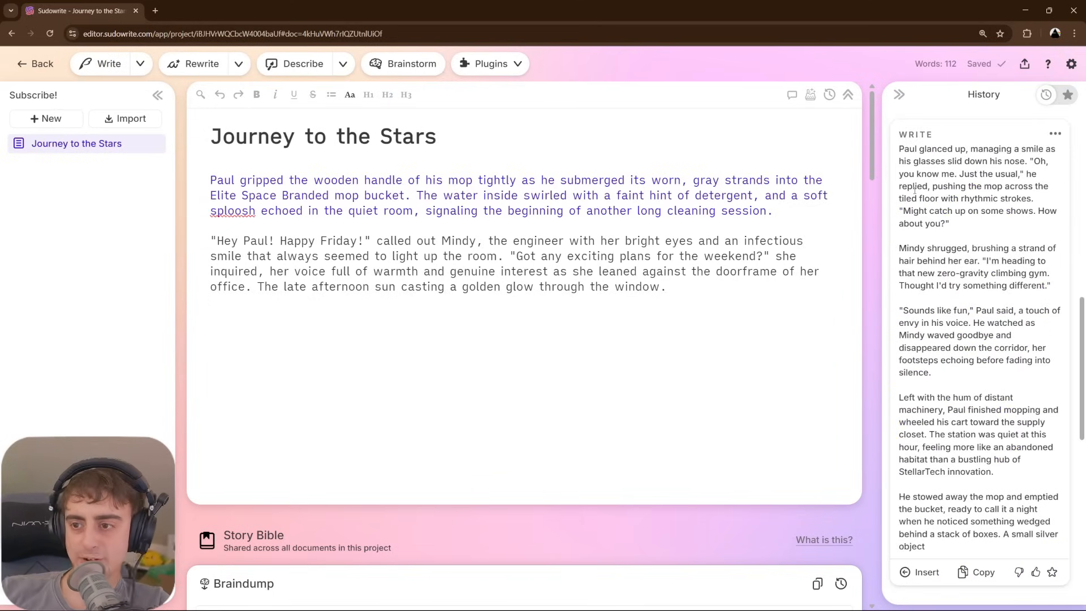
click(919, 572)
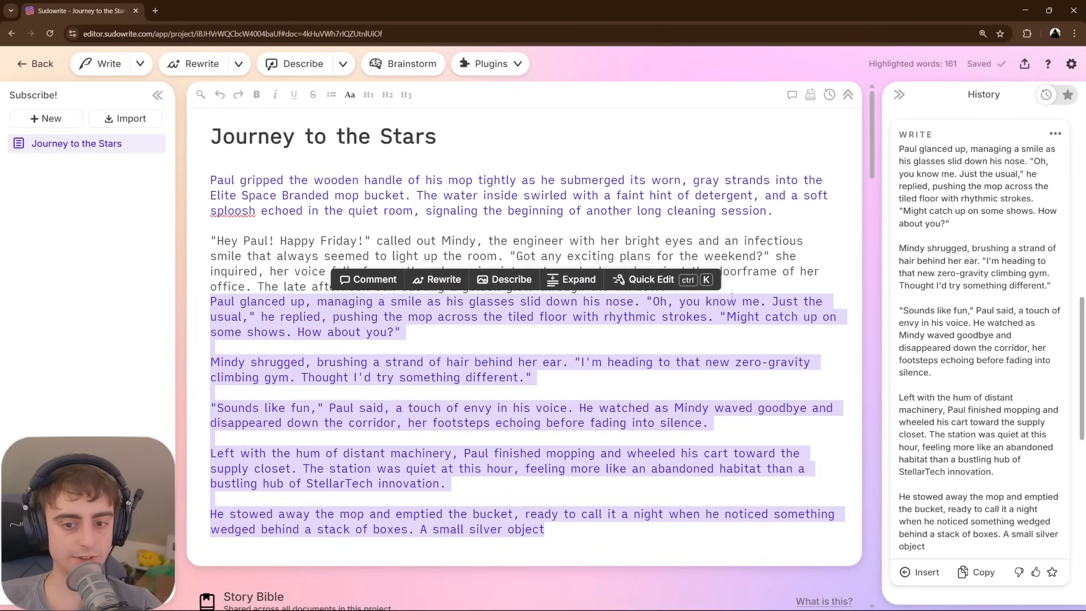
click(741, 287)
key(Return)
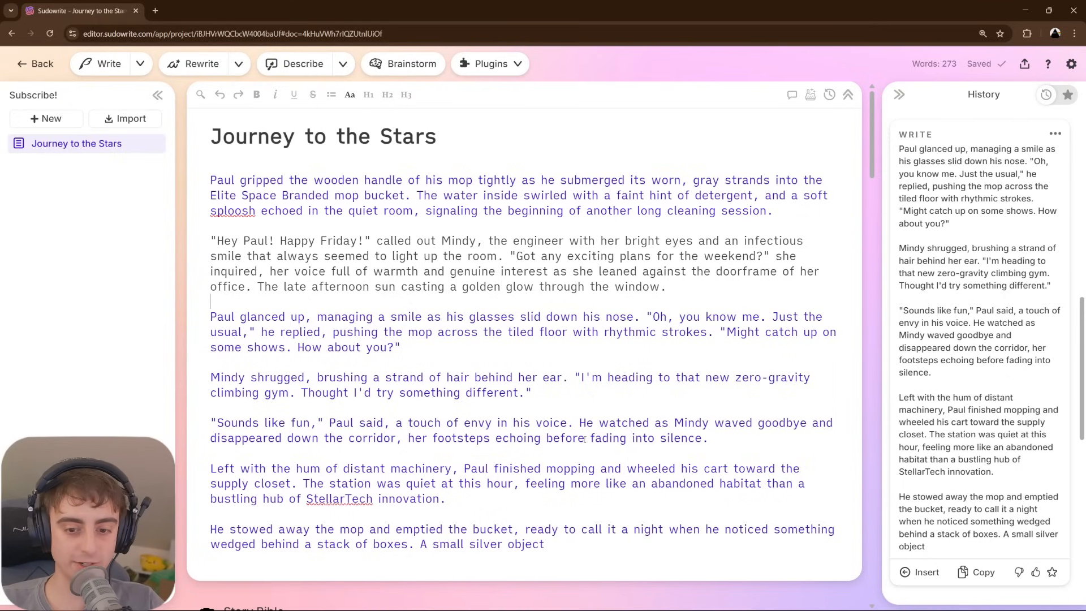
- Read through the inserted continuation, highlighting Paul's "Sounds like fun" sentence and the final paragraph about the silver object
drag(573, 423, 214, 417)
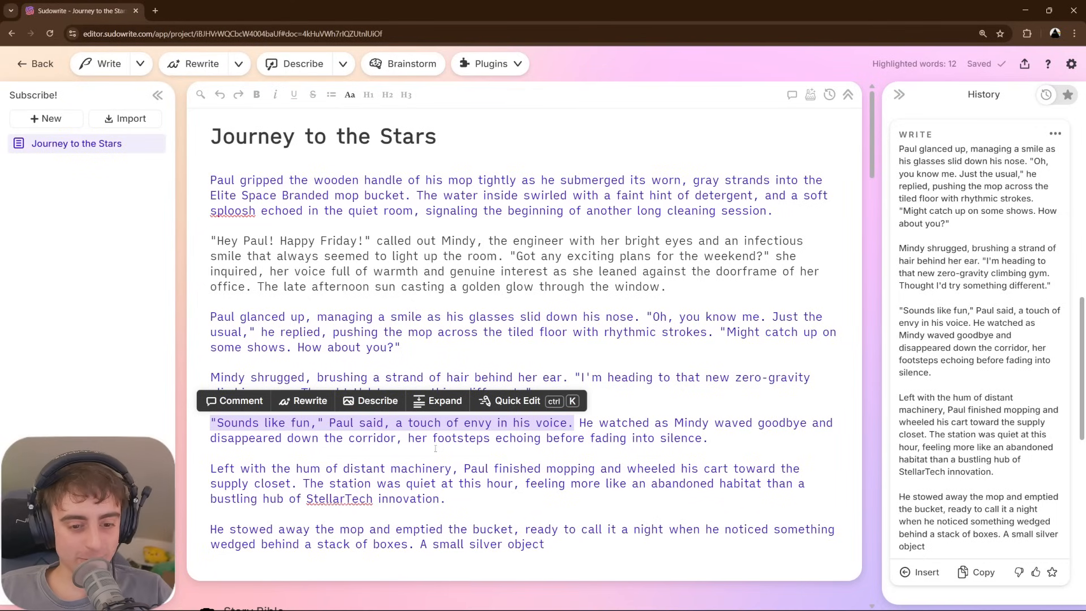
click(629, 443)
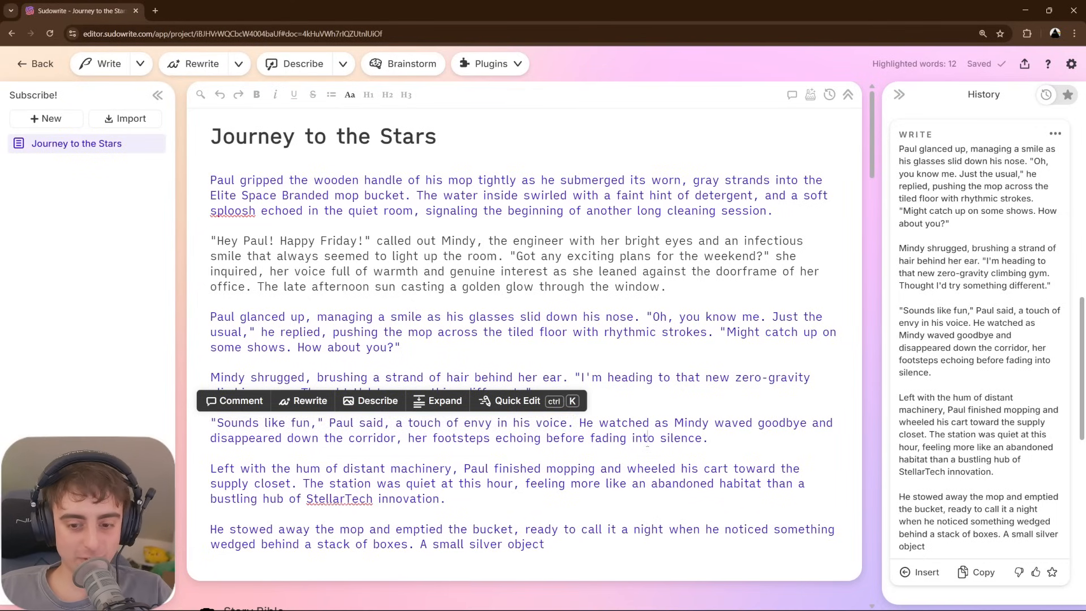
scroll(489, 487, down, 1)
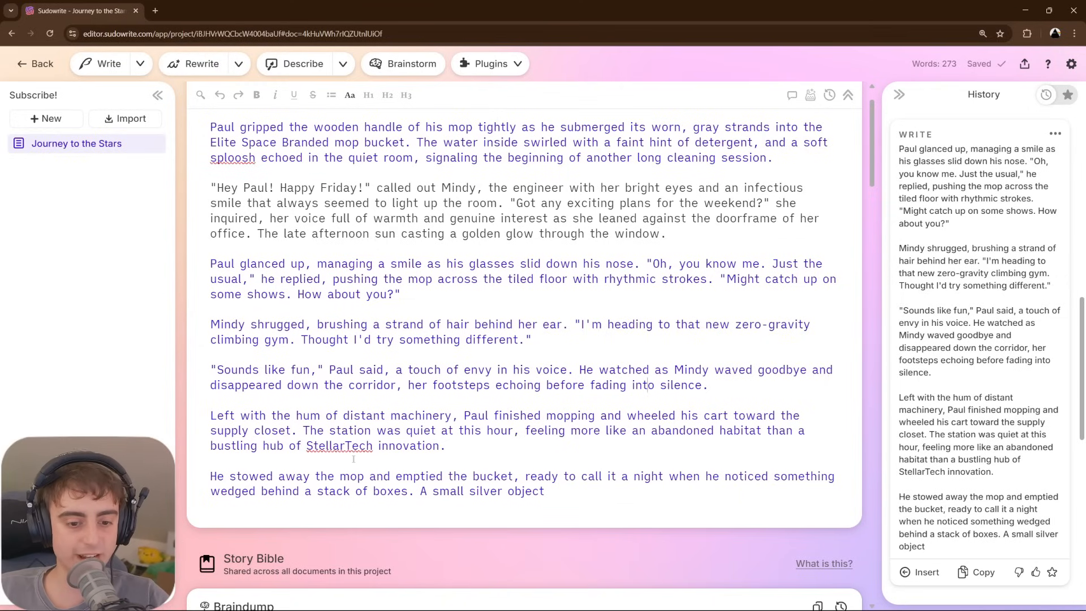
scroll(370, 463, down, 1)
drag(211, 423, 544, 438)
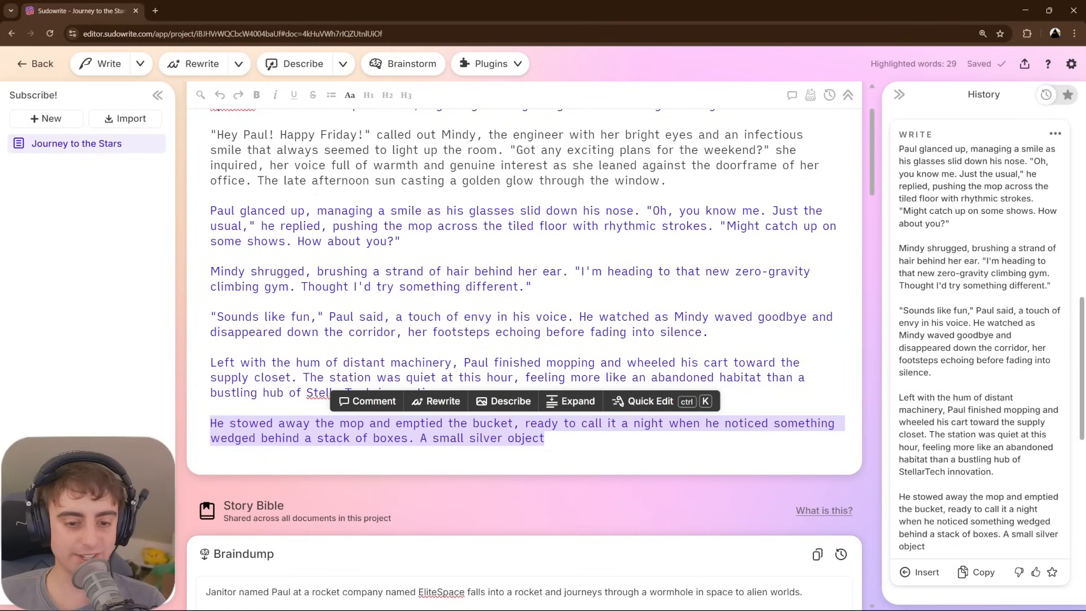
- Expand the final paragraph about Paul stowing the mop and finding the silver object, and replace it with the generated version
click(588, 440)
drag(586, 440, 210, 423)
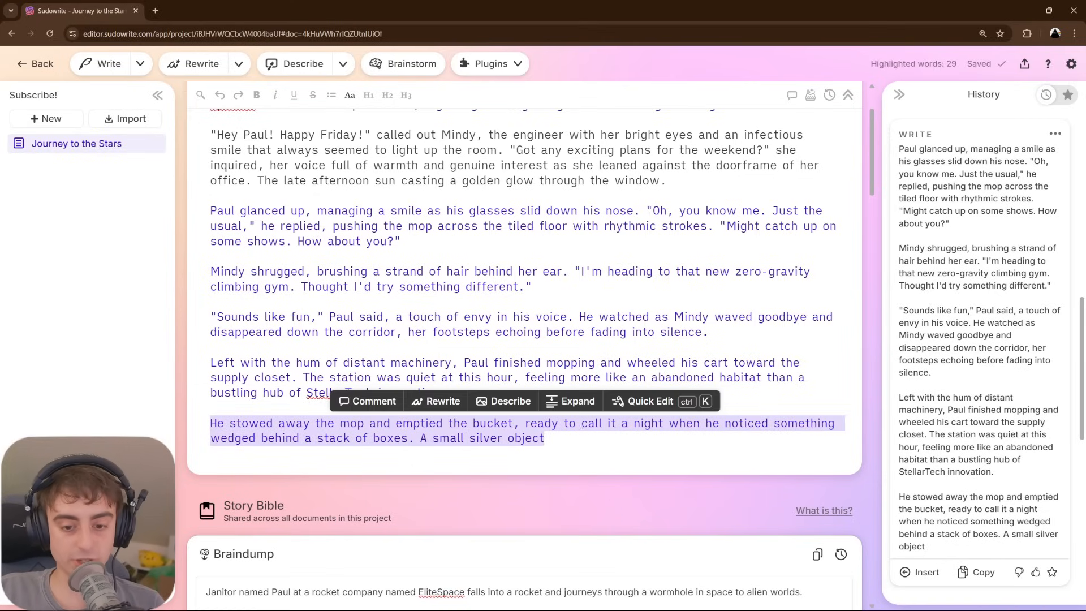
click(572, 401)
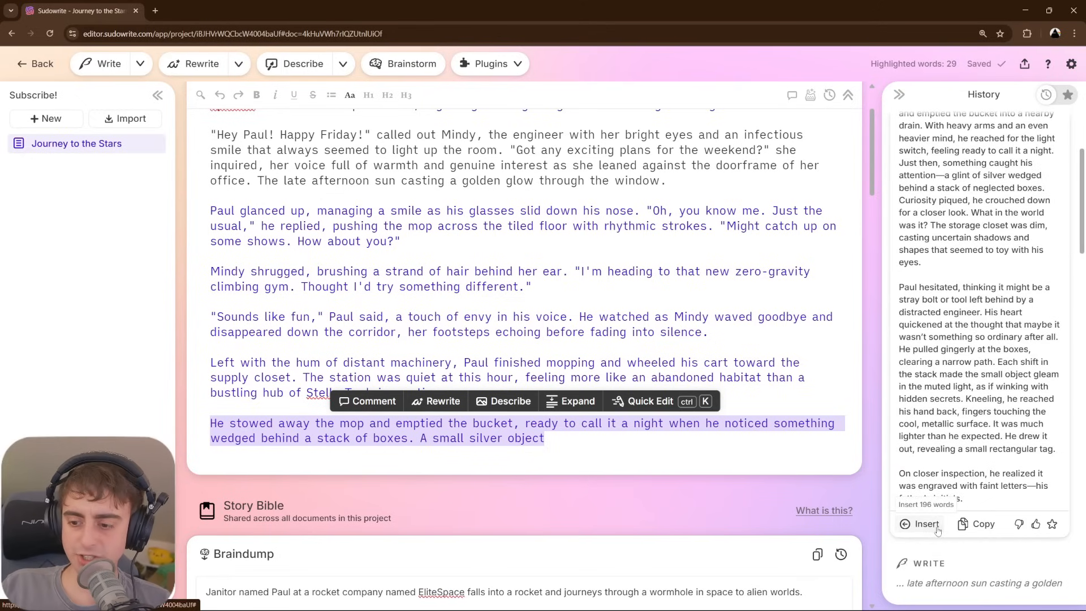
click(926, 524)
scroll(706, 359, down, 3)
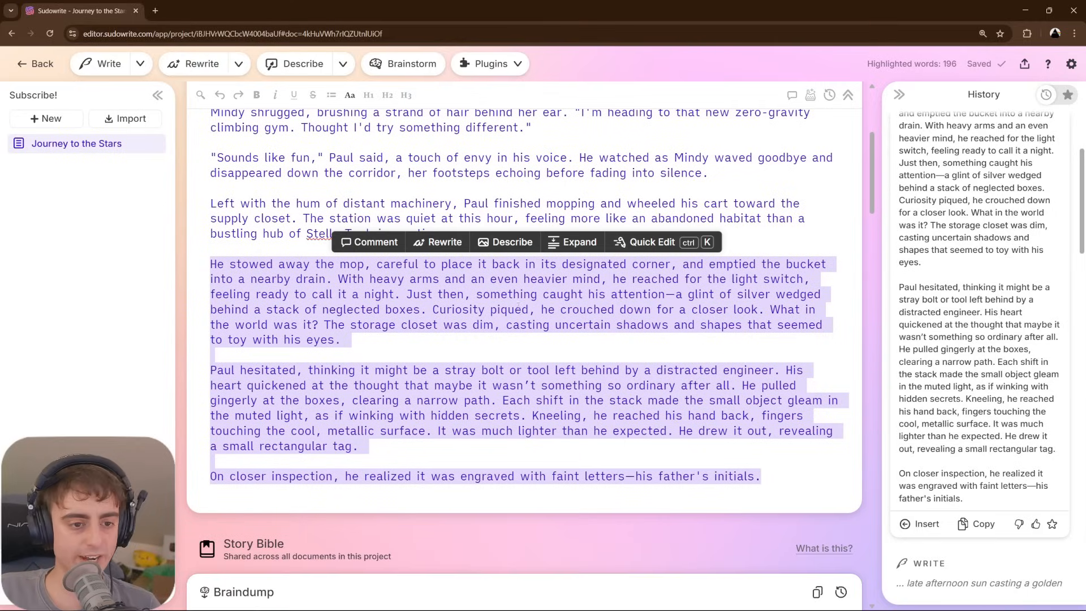
click(493, 287)
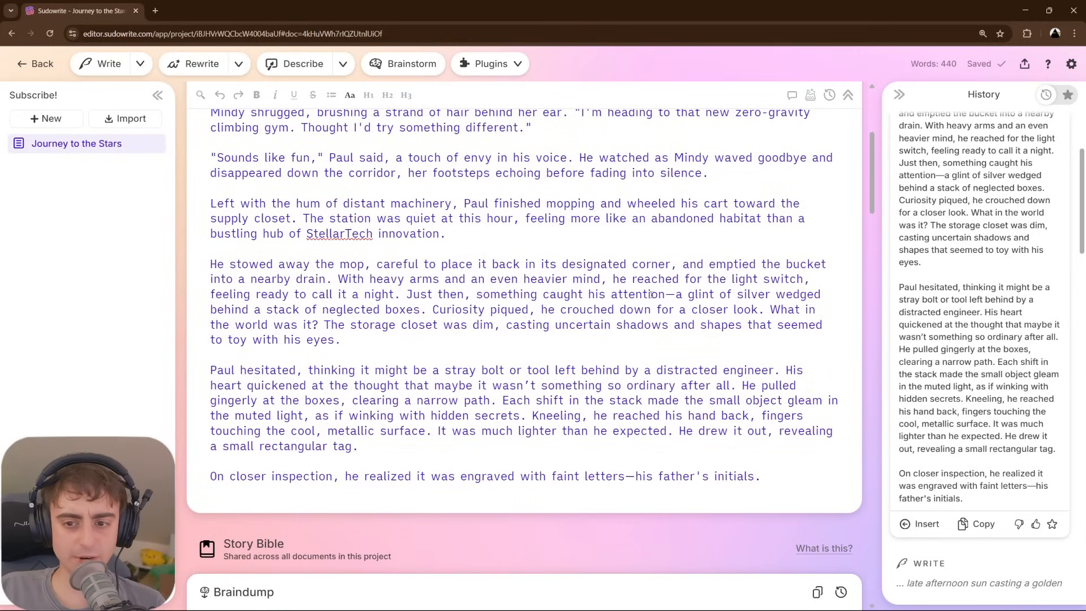
- Read the expanded text and replace the "Paul hesitated" paragraph with a "Shorter" rewrite
click(400, 295)
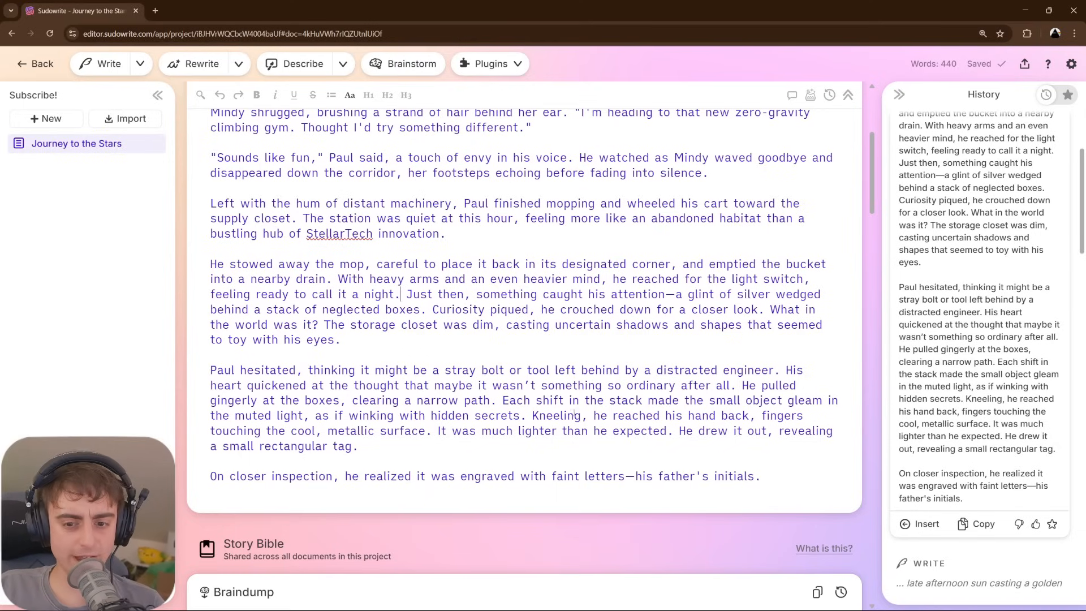
drag(490, 400, 625, 430)
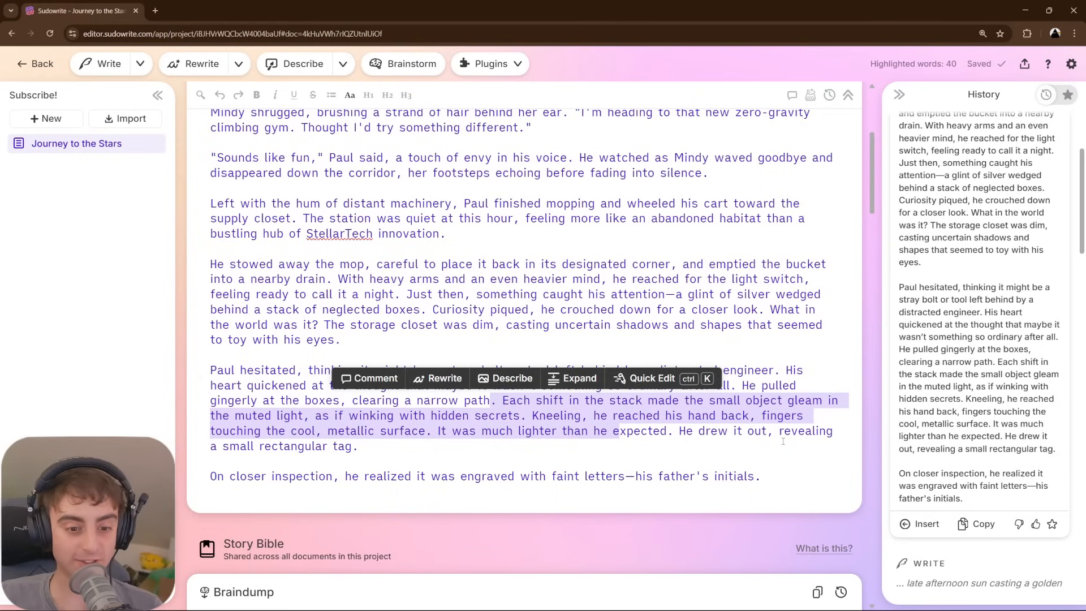
click(625, 459)
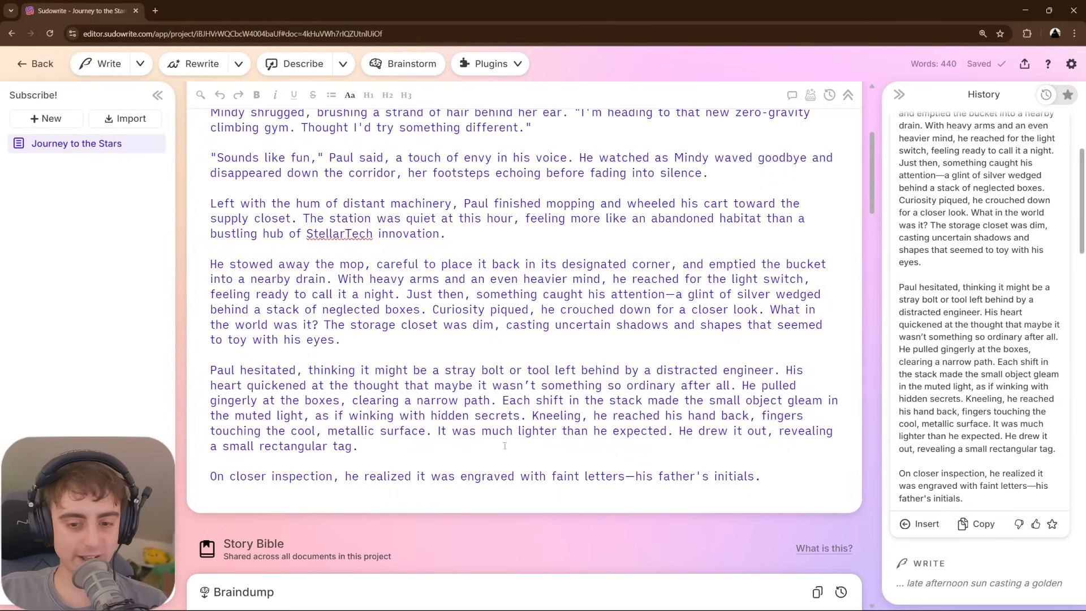
drag(365, 446, 210, 370)
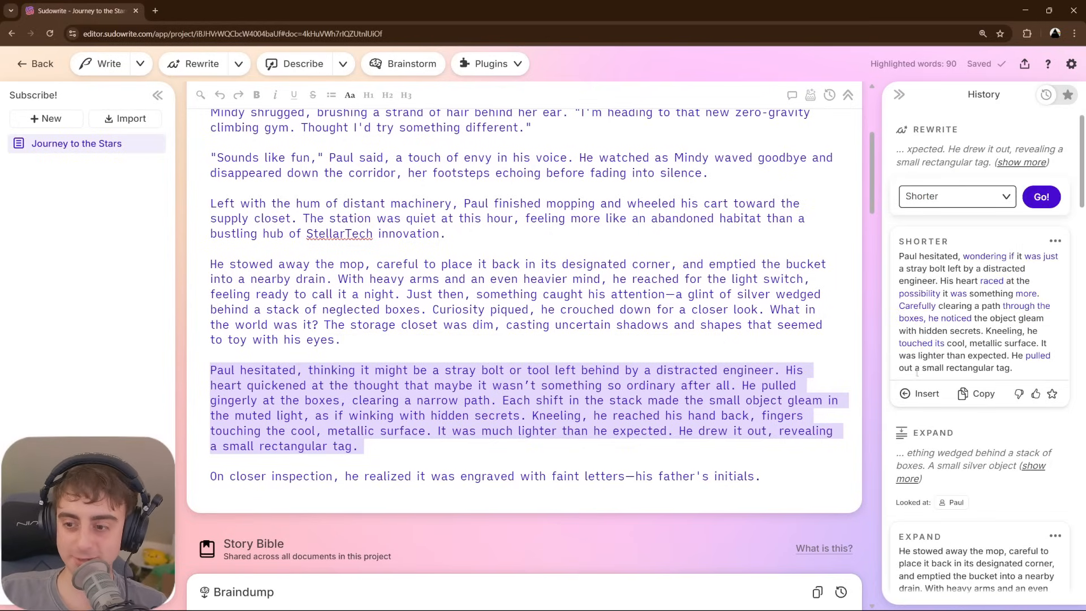
click(919, 393)
click(534, 417)
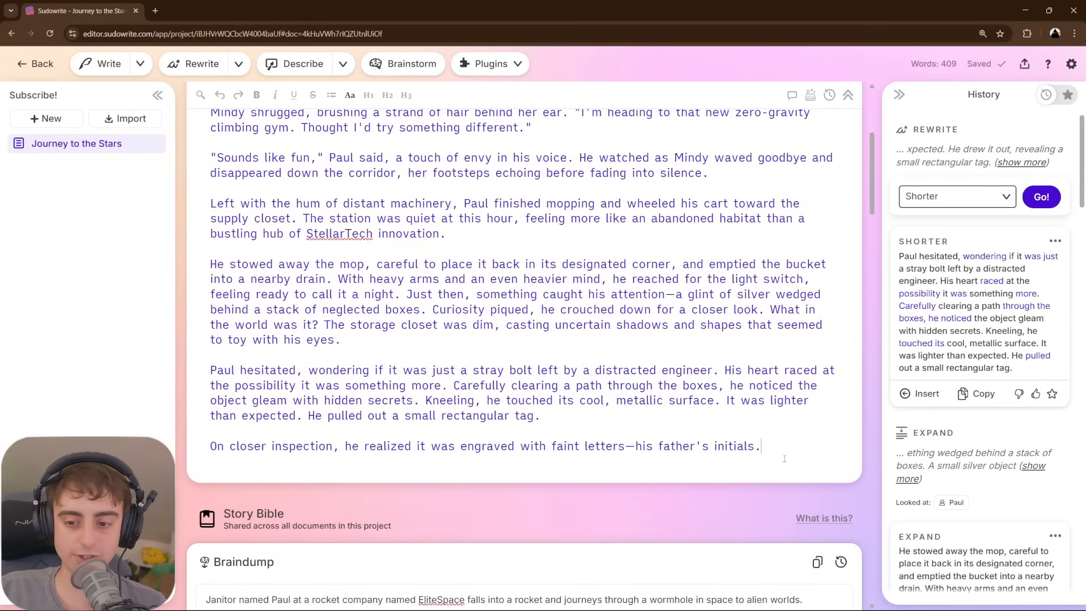
- Generate a Fantastical Tone Shift continuation after the father's initials sentence, insert it on a new line, and read it through
click(835, 447)
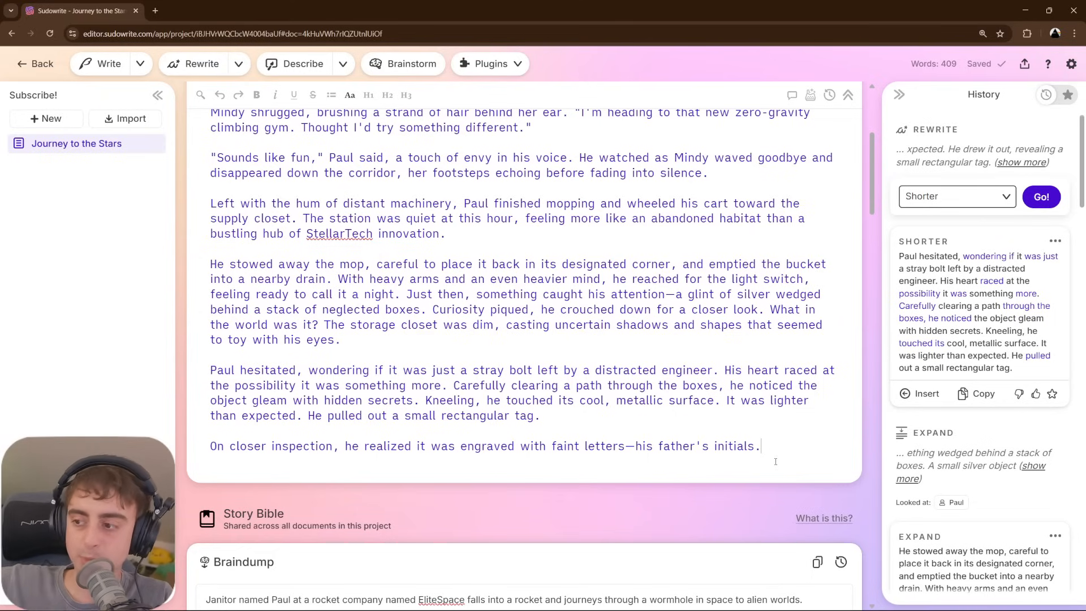
scroll(776, 462, down, 2)
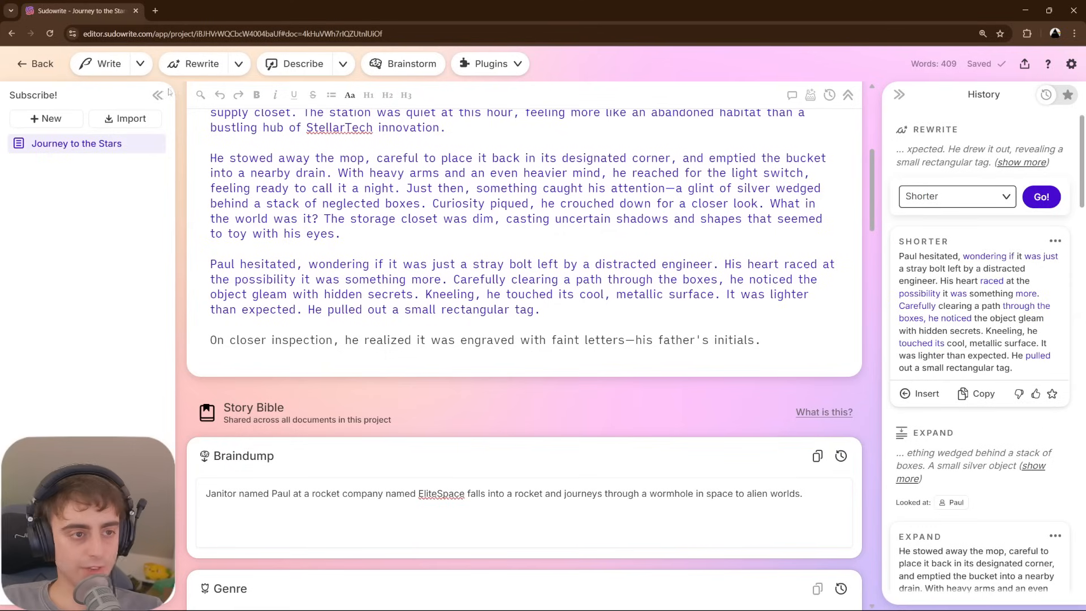
click(140, 63)
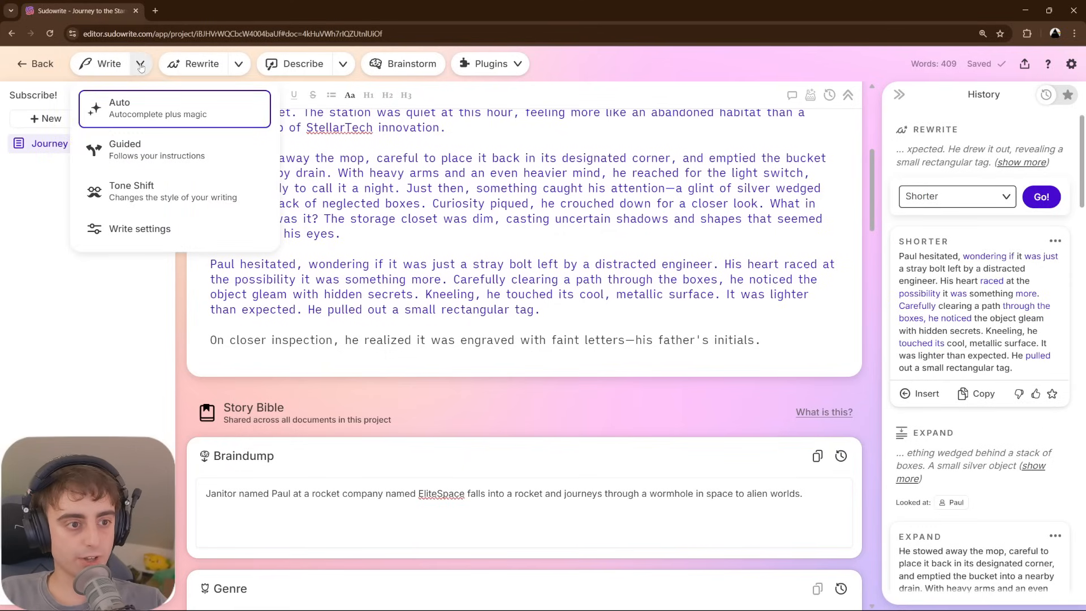
click(163, 192)
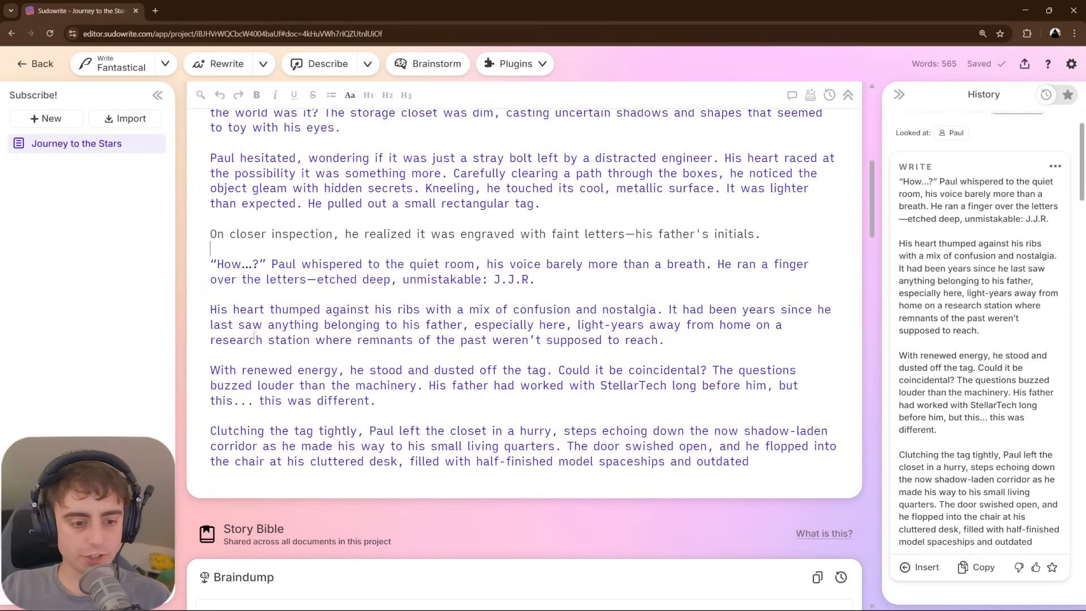
drag(419, 391, 712, 371)
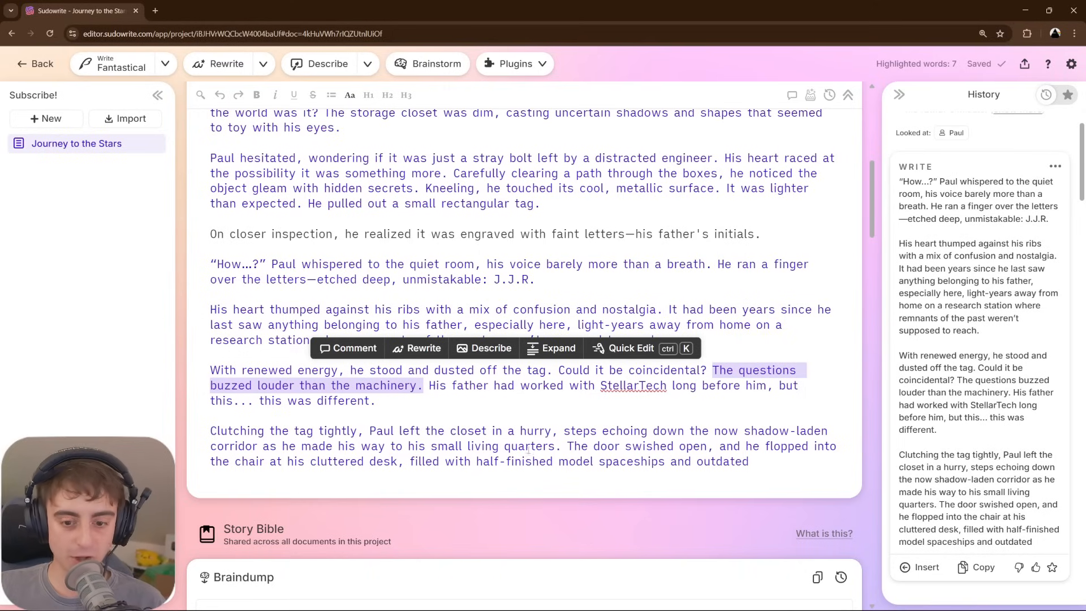
click(404, 461)
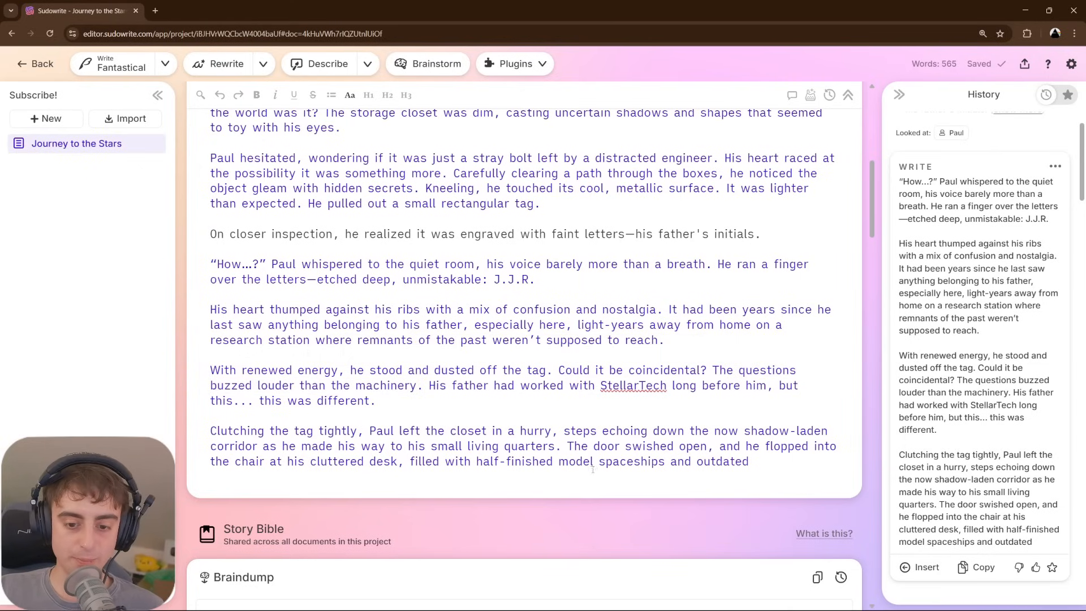
key(BackSpace)
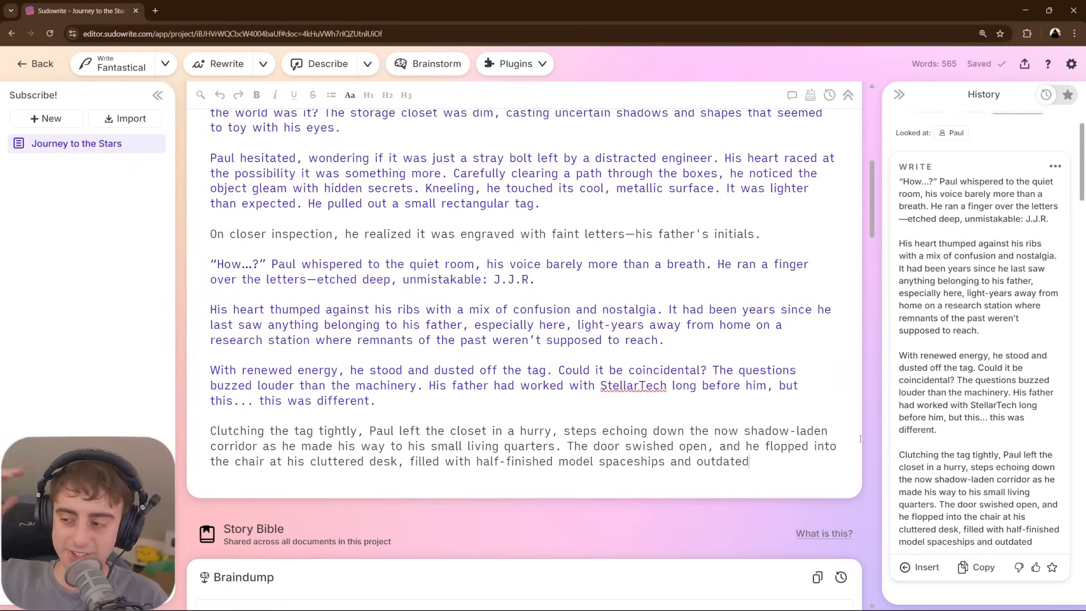
- Generate an Ominous Tone Shift continuation, insert it at the end, and join its opening "equipment manuals" to the line ending in "outdated"
click(165, 66)
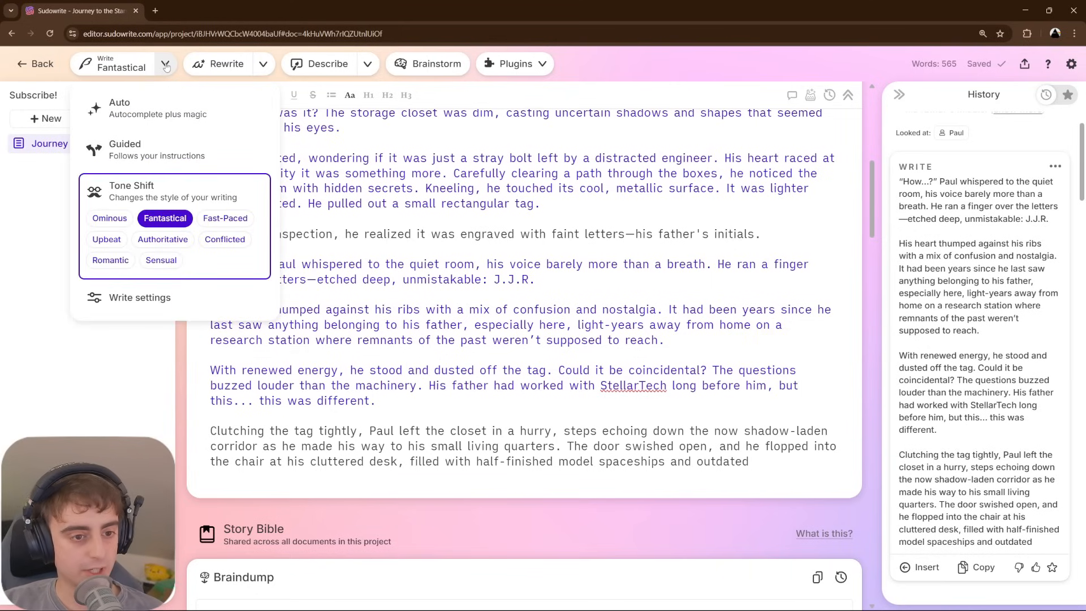
click(116, 222)
click(117, 67)
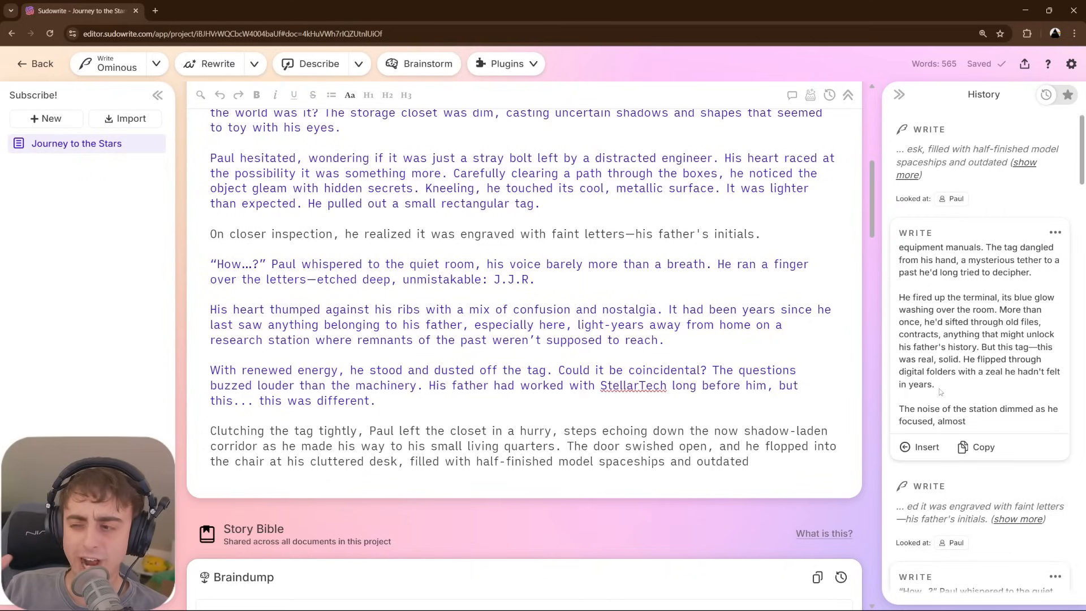
scroll(972, 442, down, 4)
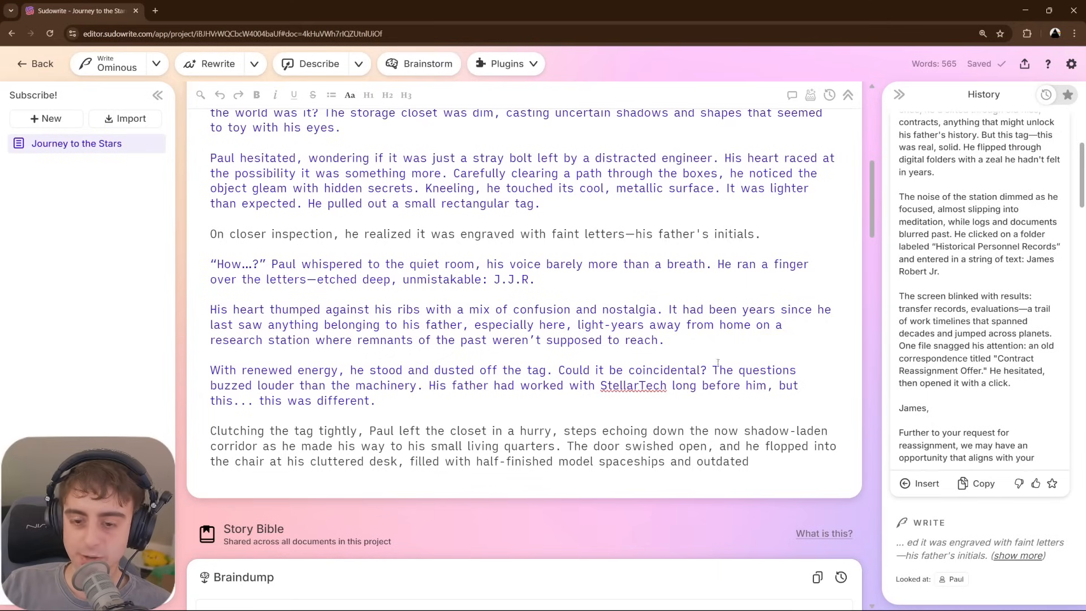
click(919, 483)
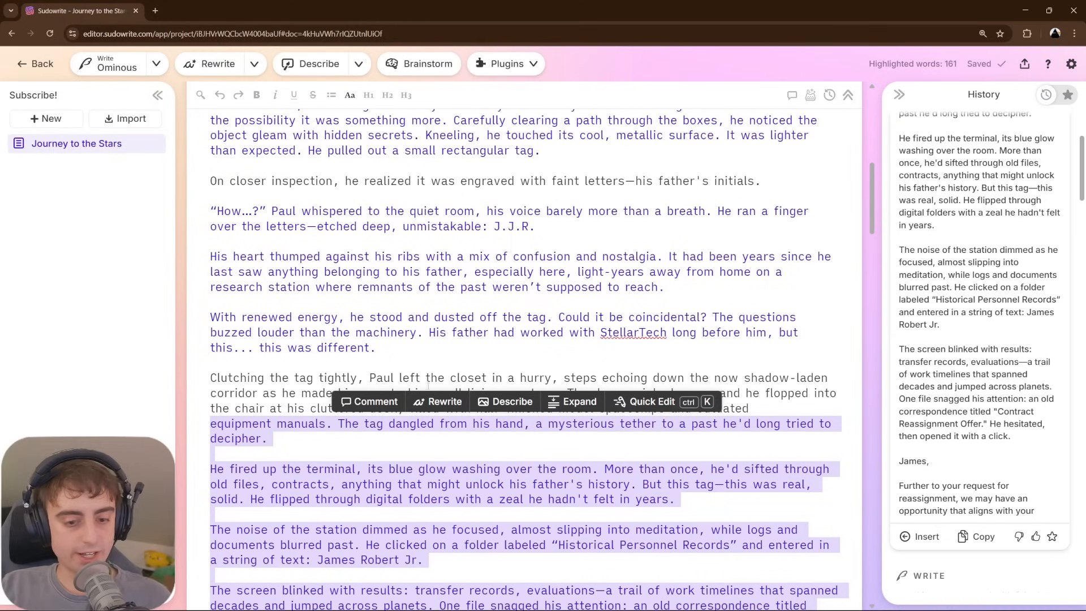
click(211, 422)
key(BackSpace)
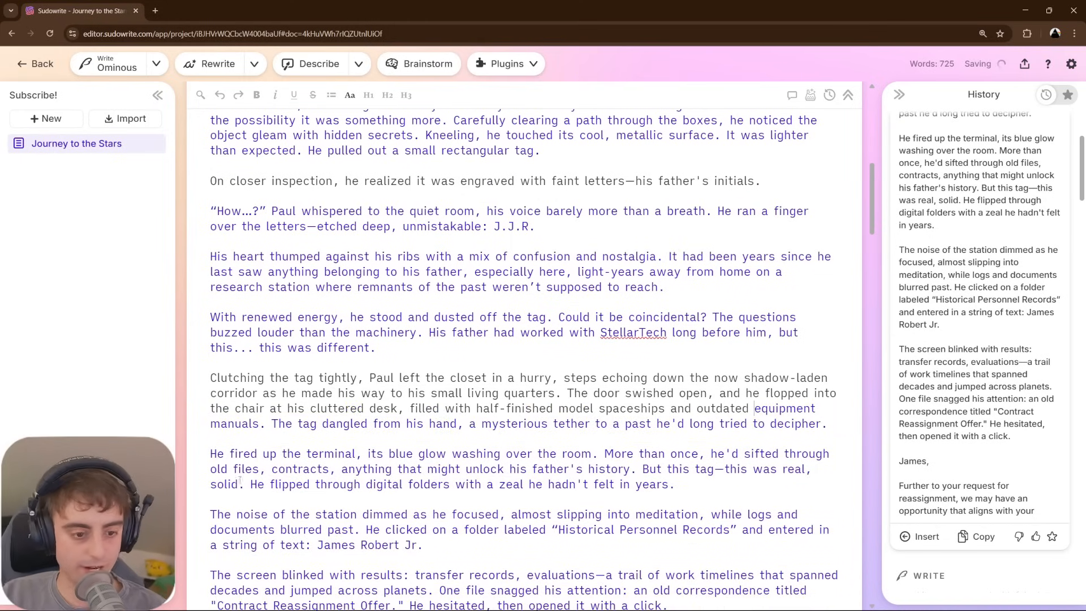
- Read through the inserted Ominous continuation, highlighting the name entered in the records search and the letter's greeting
scroll(496, 446, down, 1)
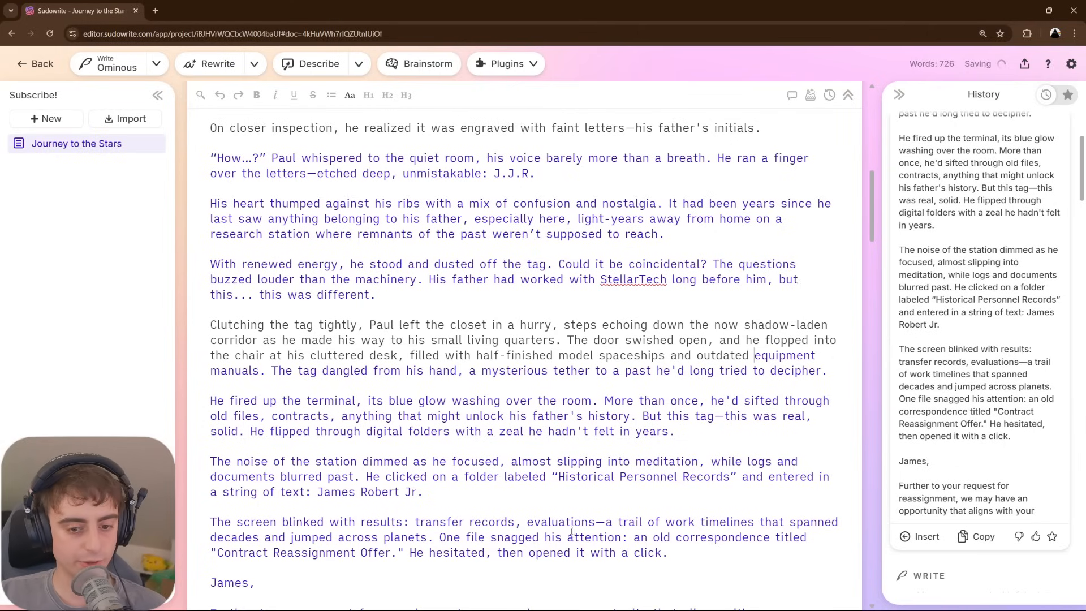
scroll(577, 441, down, 2)
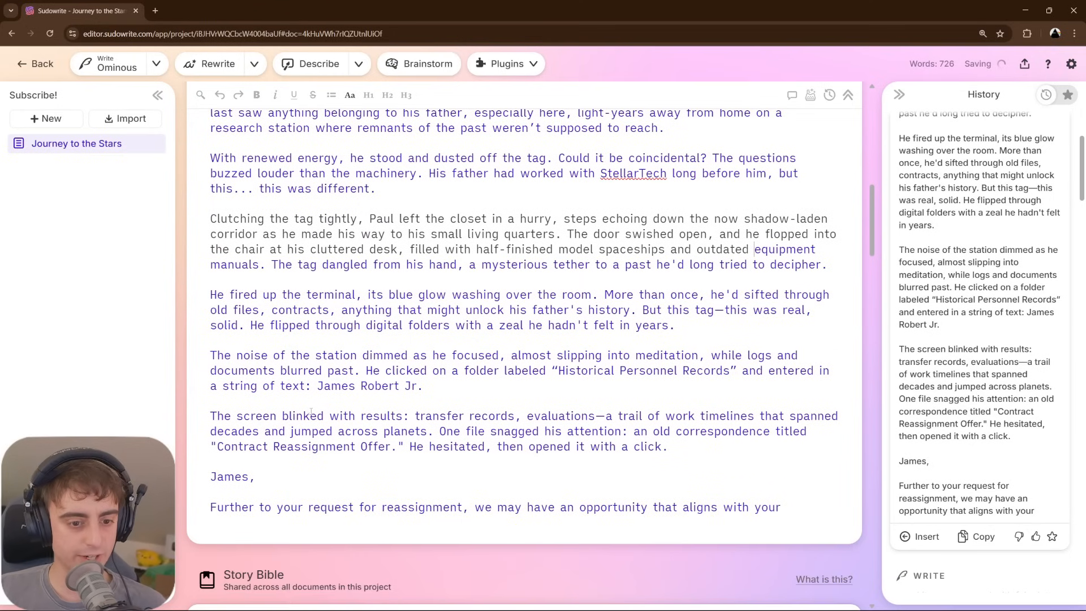
drag(423, 387, 314, 394)
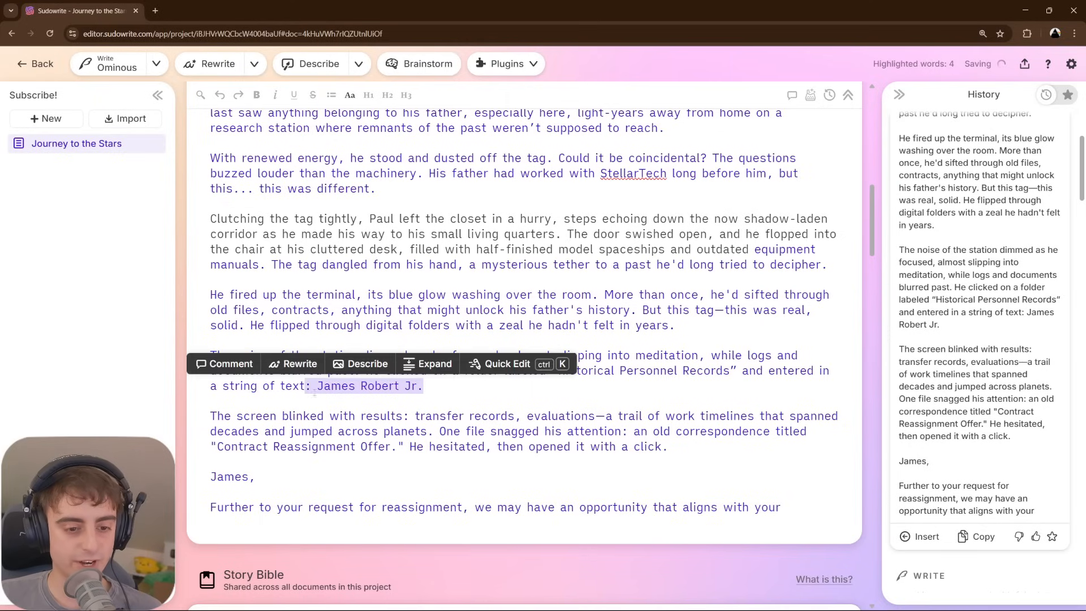
click(350, 468)
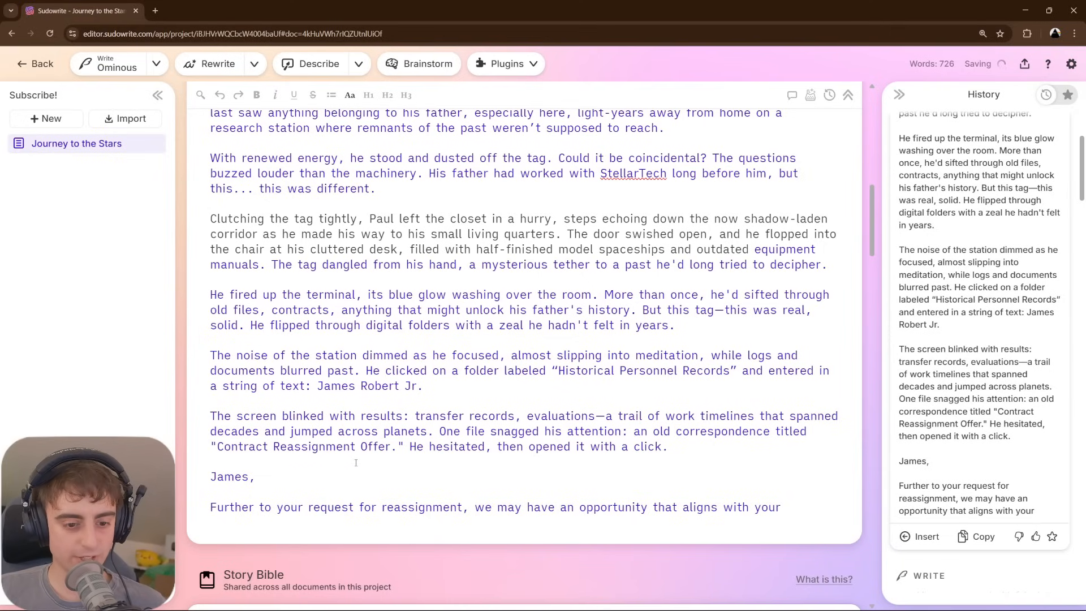
scroll(643, 434, down, 1)
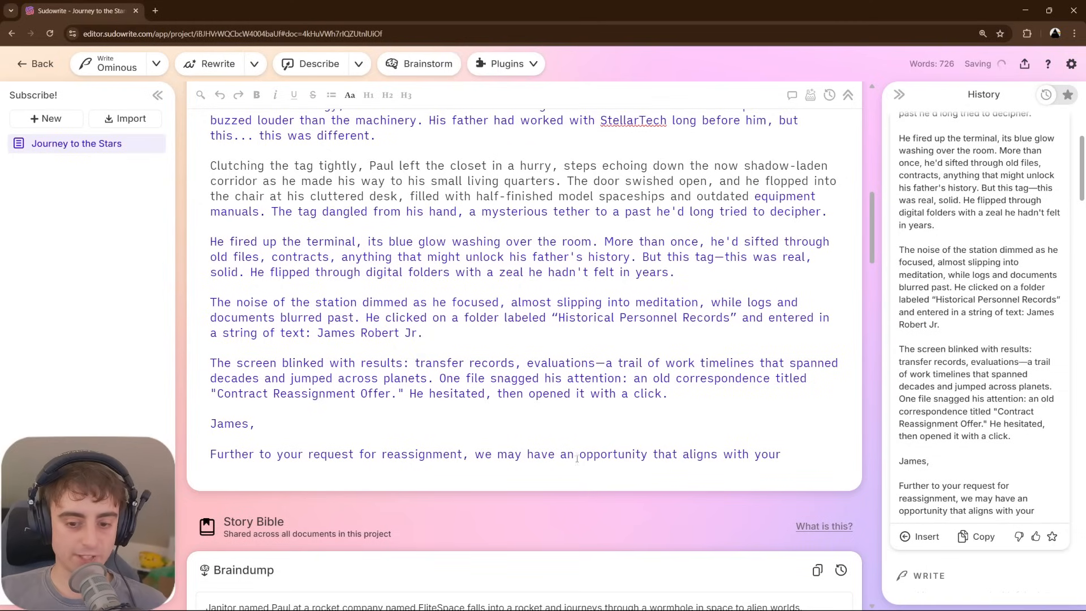
drag(266, 426, 211, 424)
click(302, 438)
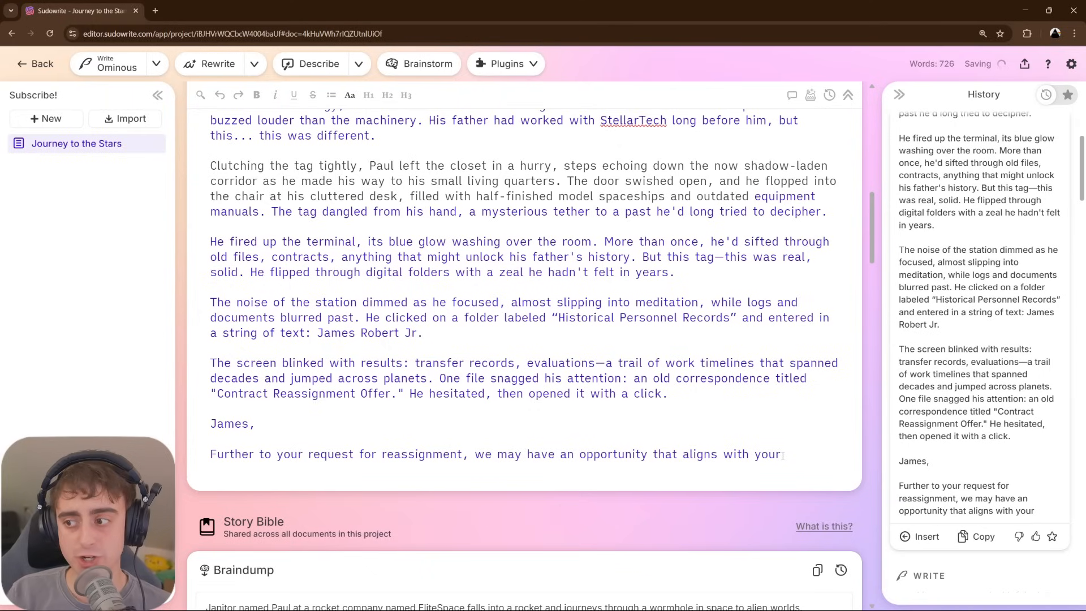
- In the Write settings, set Creativity to Most and the card length to ~150 words, and check the number-of-cards choices
click(156, 63)
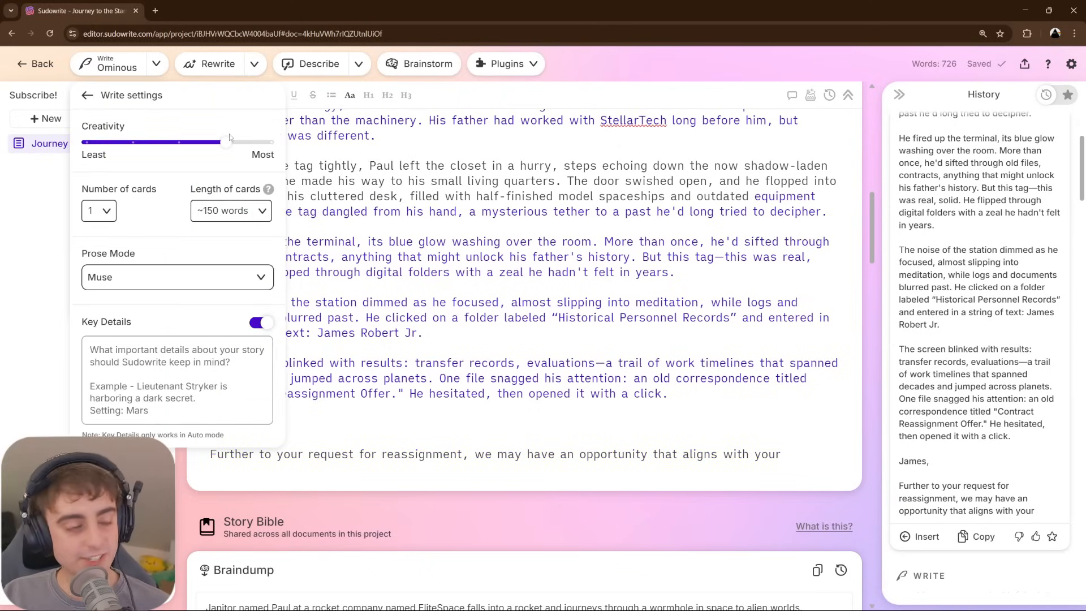
drag(224, 143, 272, 142)
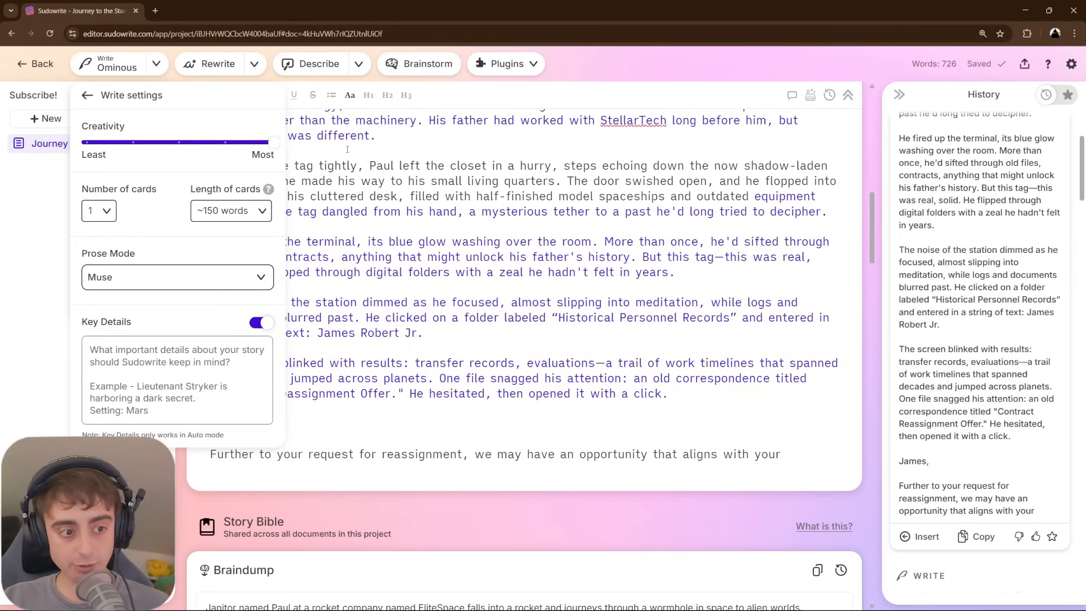
click(245, 213)
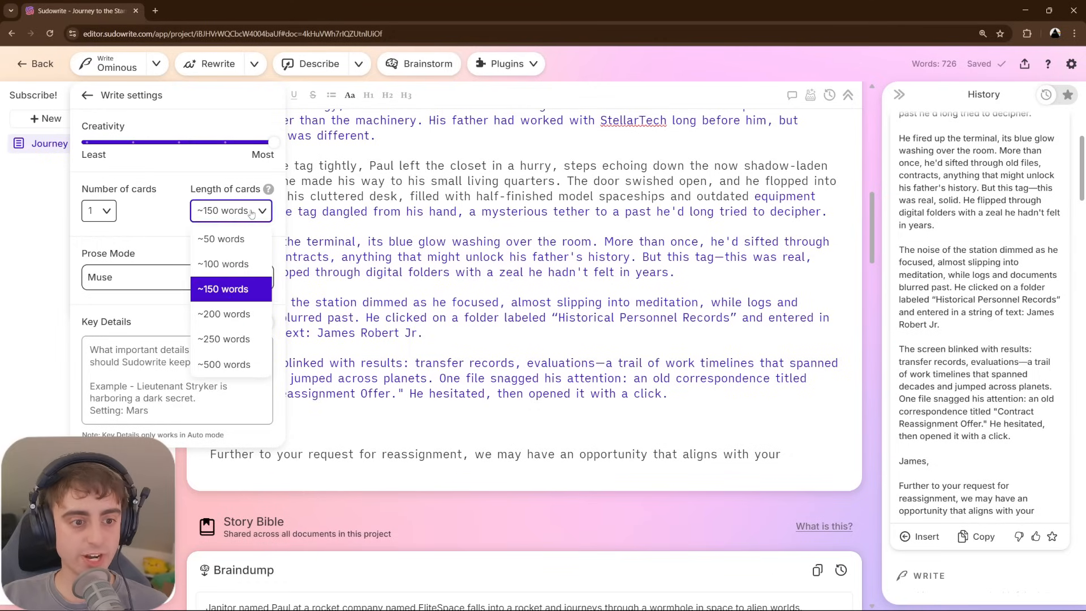
scroll(941, 232, up, 2)
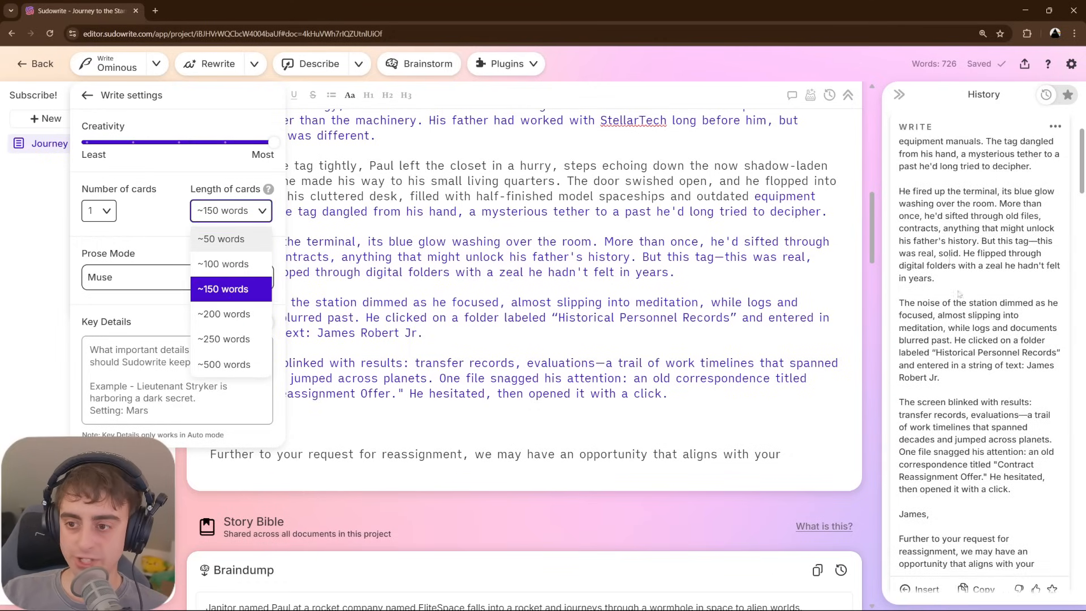
scroll(940, 232, down, 2)
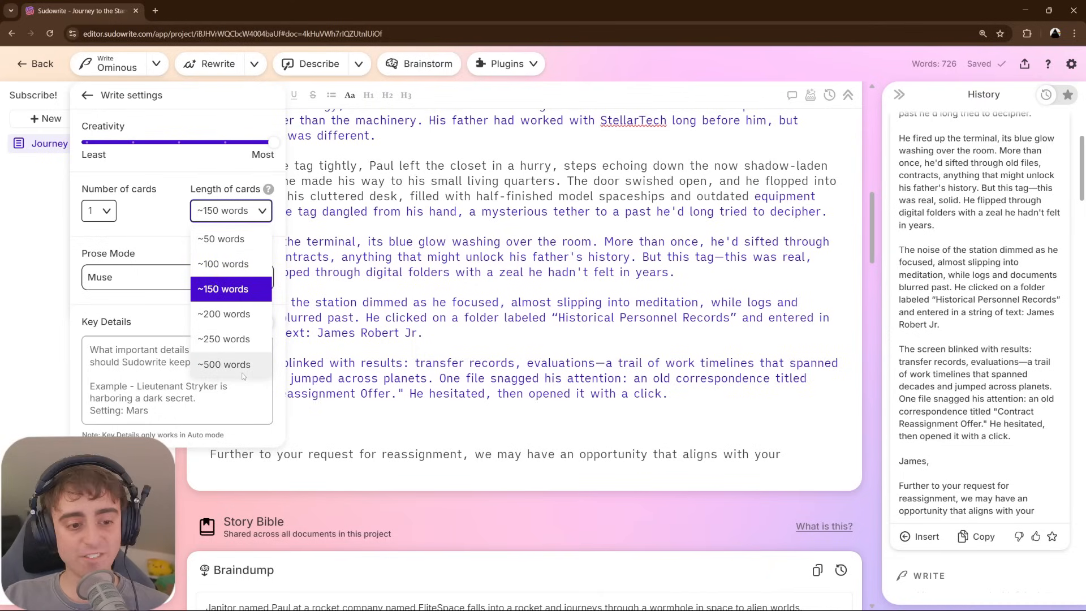
click(226, 290)
click(106, 213)
click(106, 213)
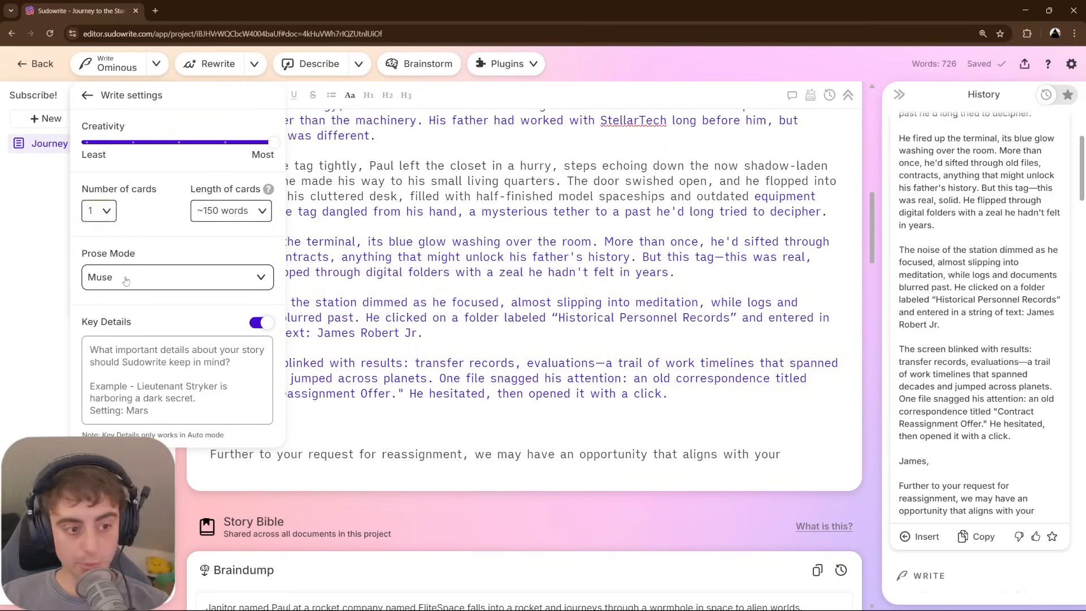
- Open the Prose Mode choices and compare the ratings, credit use and writing samples of Muse, Excellent and Basic
click(125, 279)
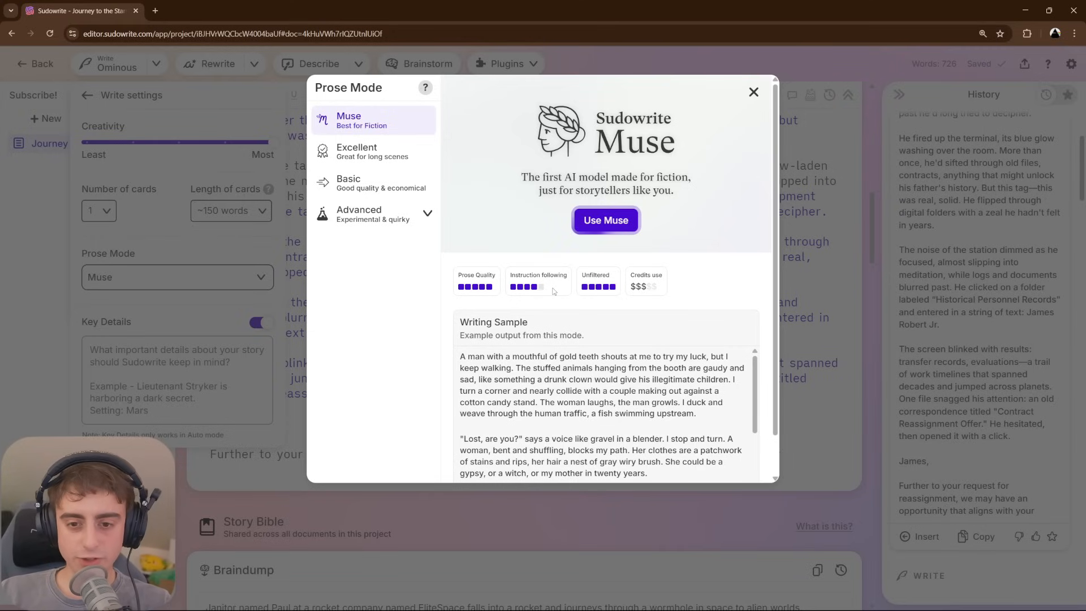
click(644, 287)
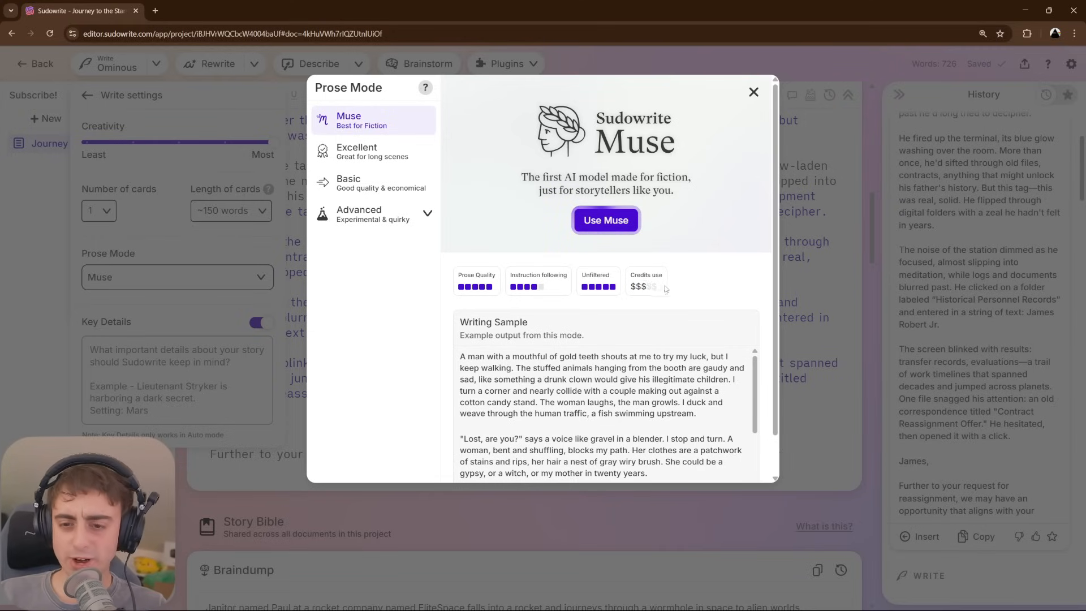
click(391, 151)
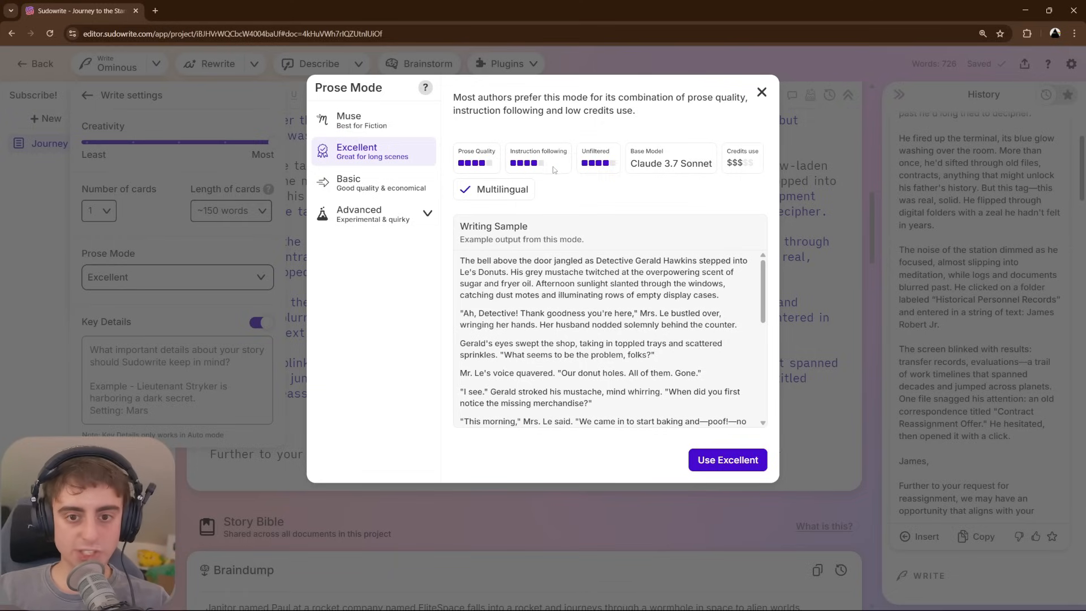
scroll(761, 282, down, 2)
scroll(761, 283, up, 2)
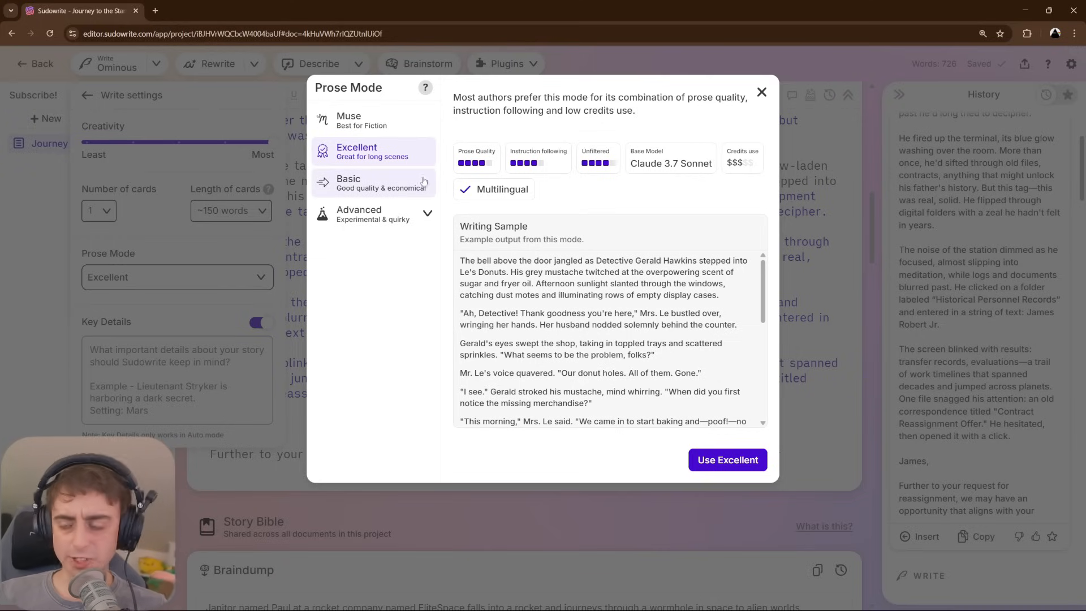
click(401, 180)
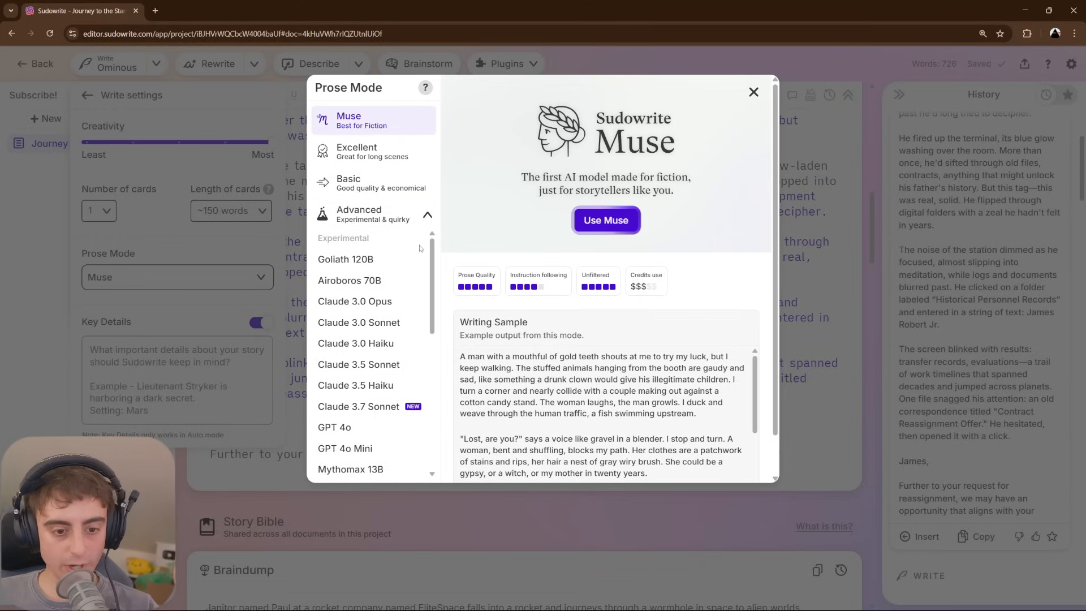
- Browse the Advanced prose models from Goliath 120B to the retired ones, review Muse again, and leave the prose mode choices
scroll(419, 245, down, 2)
scroll(416, 258, down, 5)
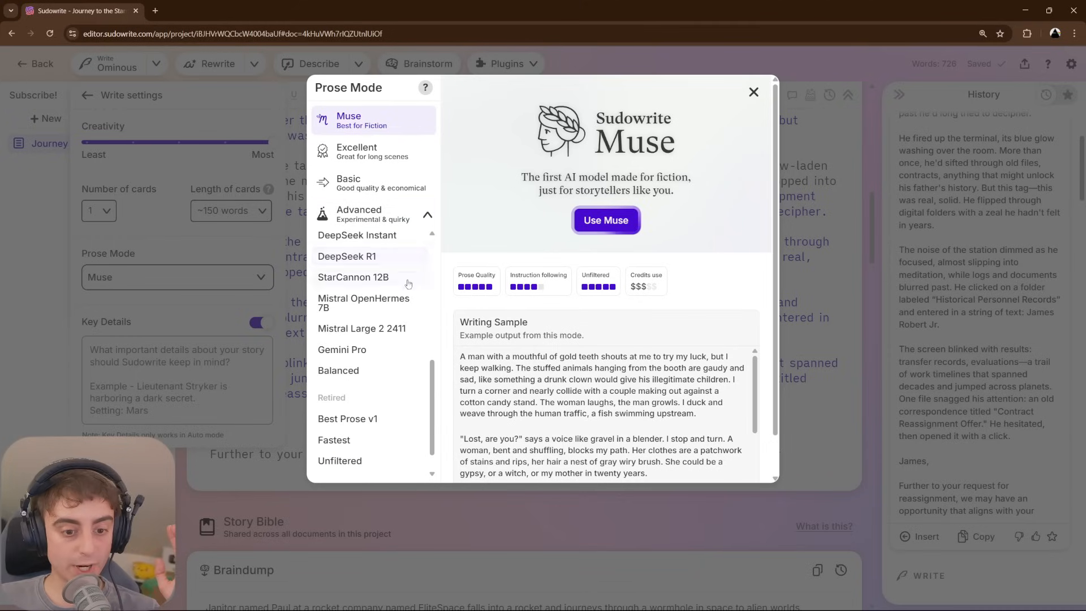
scroll(397, 384, up, 1)
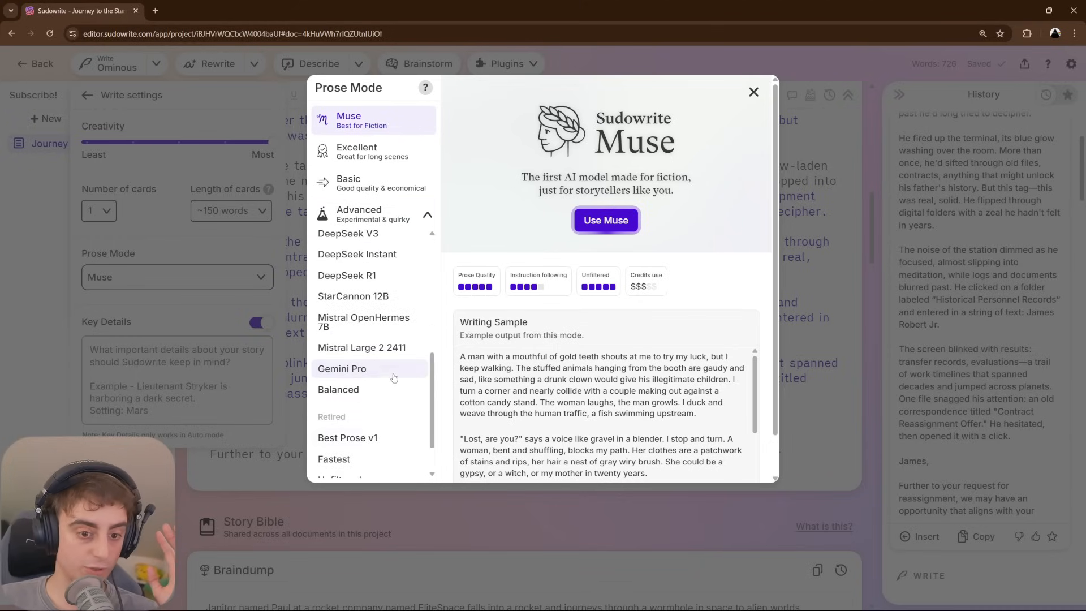
scroll(398, 372, up, 3)
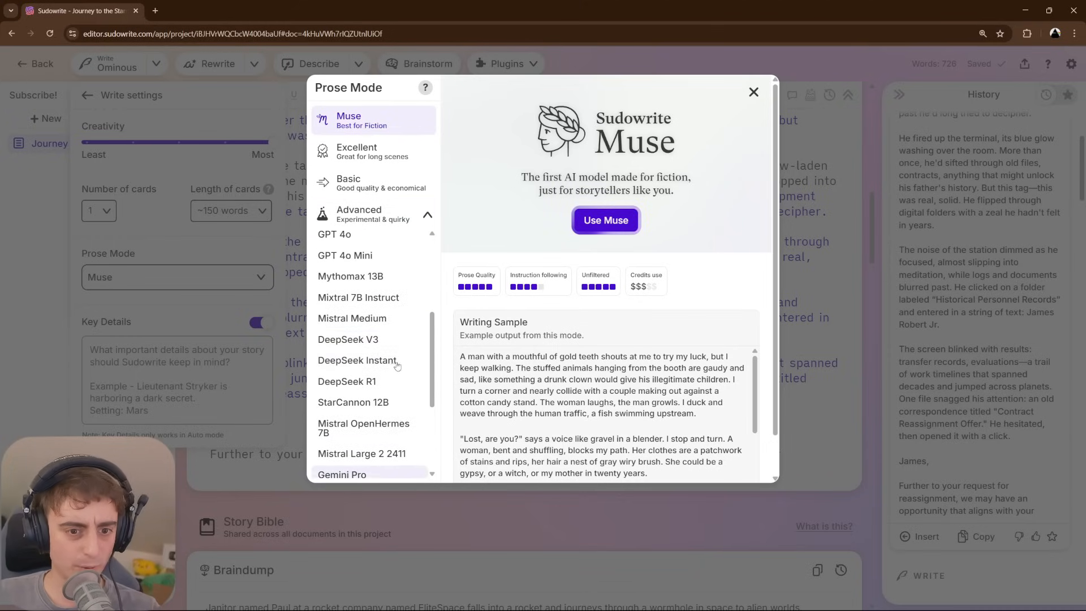
scroll(397, 384, up, 4)
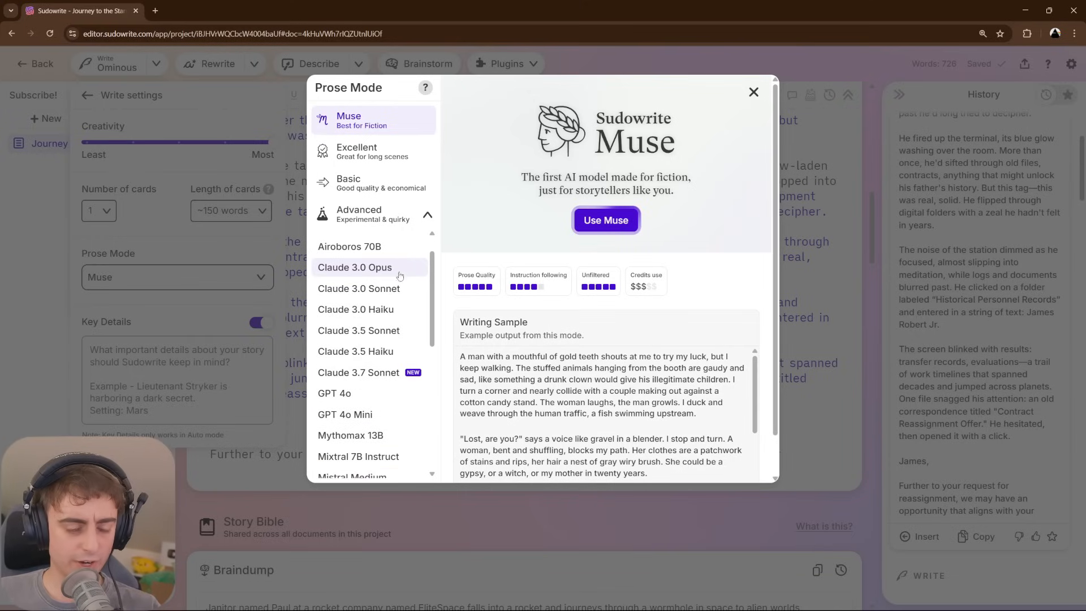
scroll(390, 266, up, 1)
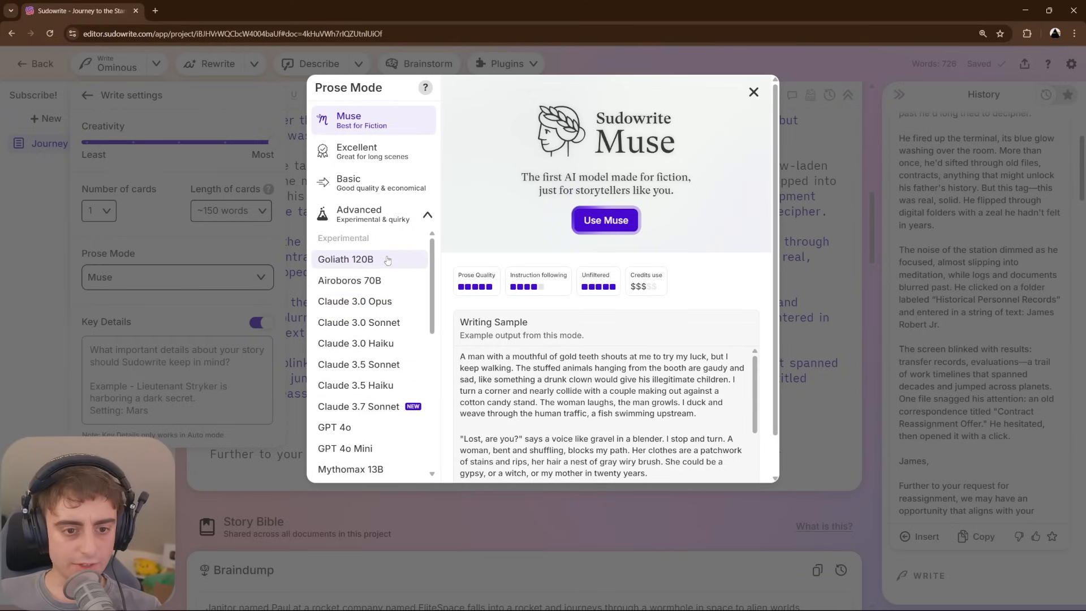
click(419, 226)
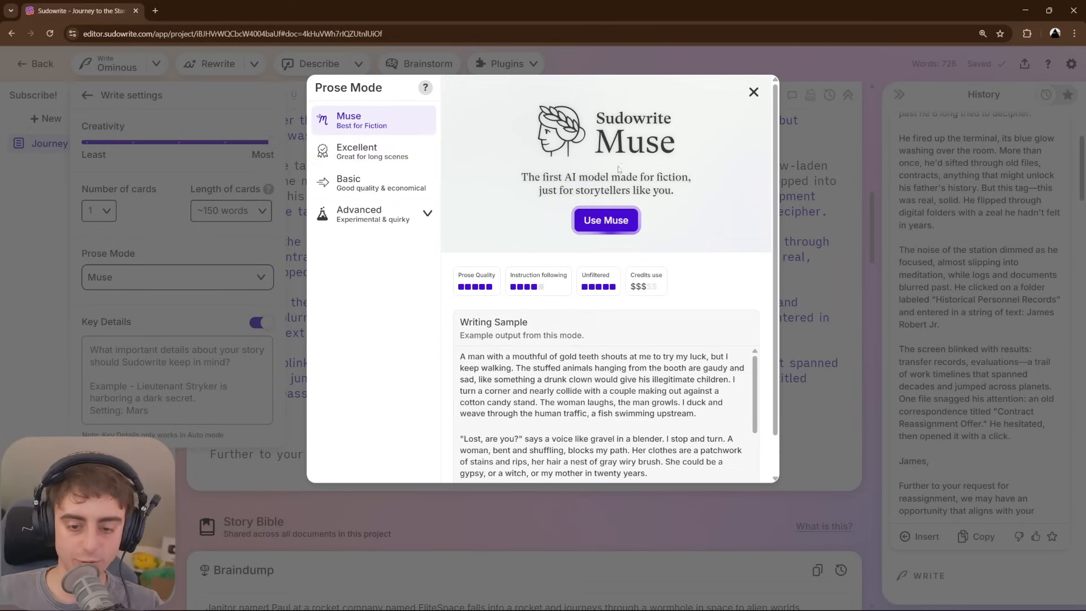
scroll(660, 322, down, 1)
scroll(660, 322, up, 1)
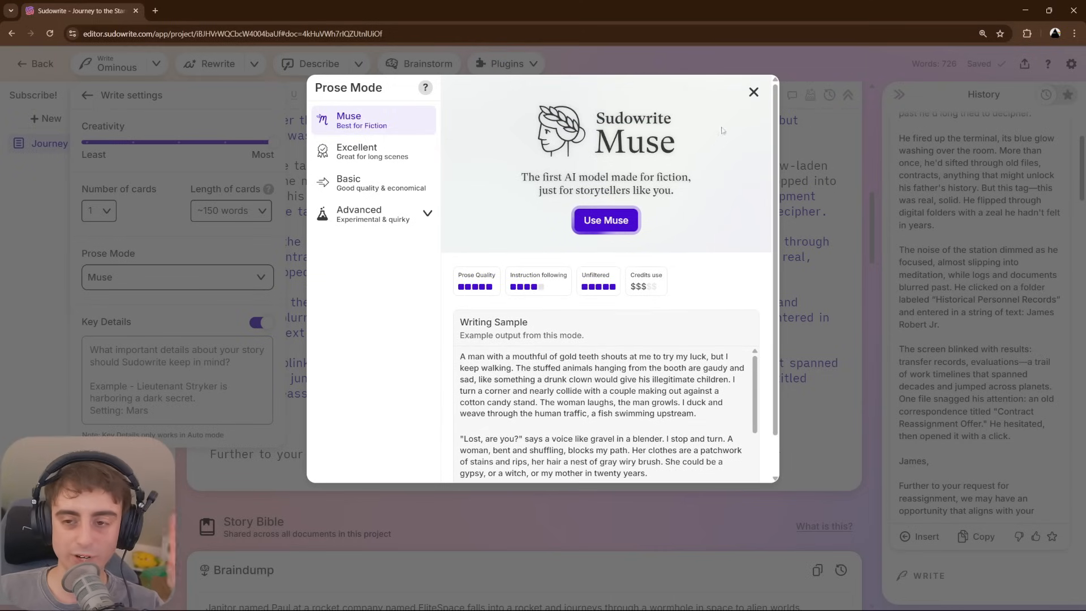
click(752, 92)
- Clear the whole story text of the document and delete its title "Journey to the Stars"
click(495, 149)
key(ctrl+a)
key(BackSpace)
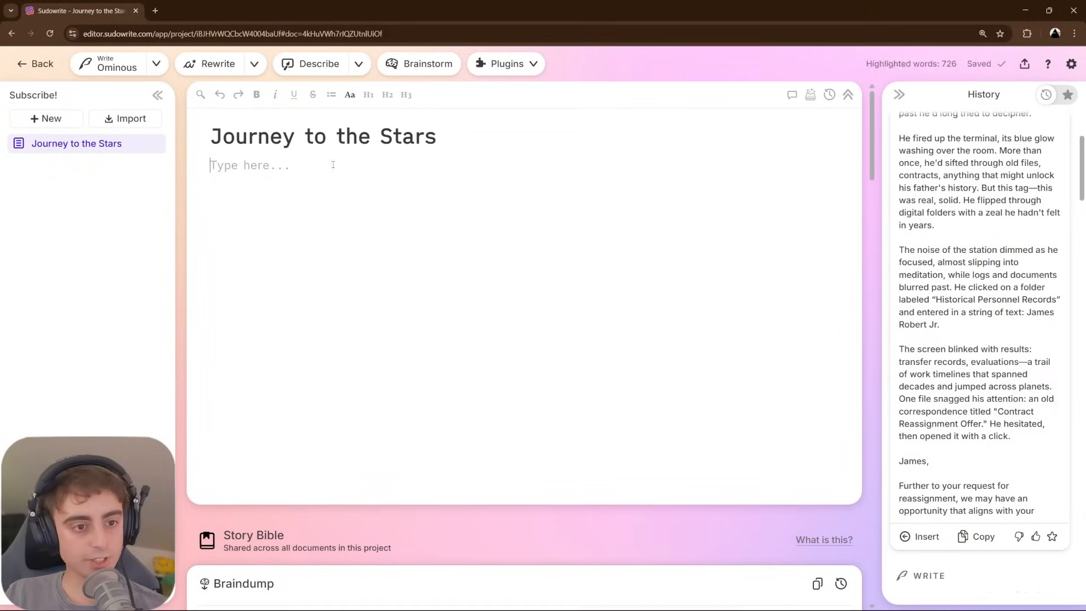
drag(437, 136, 208, 111)
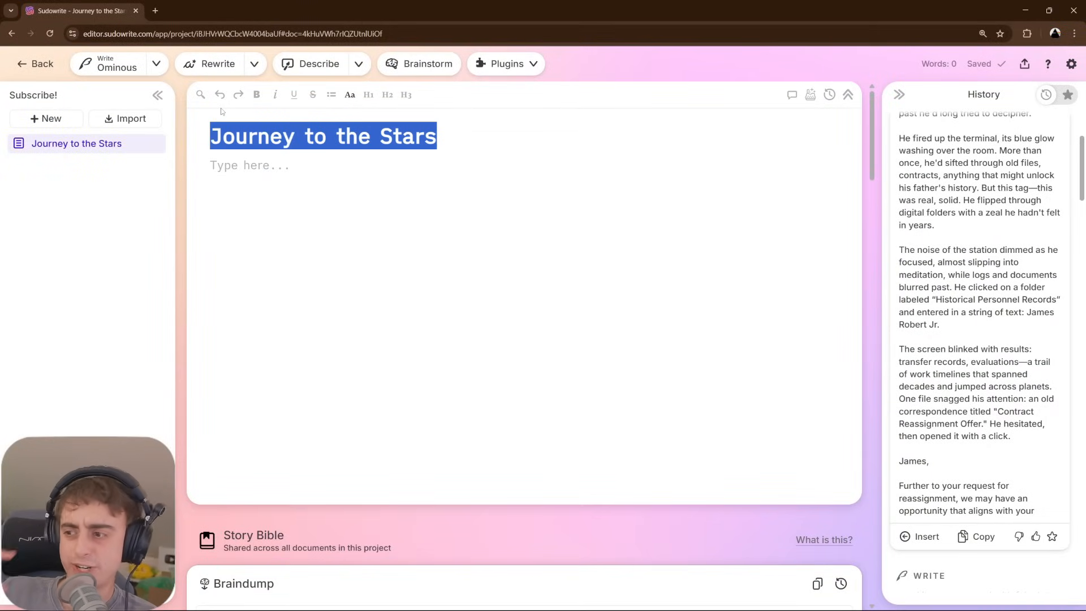
key(BackSpace)
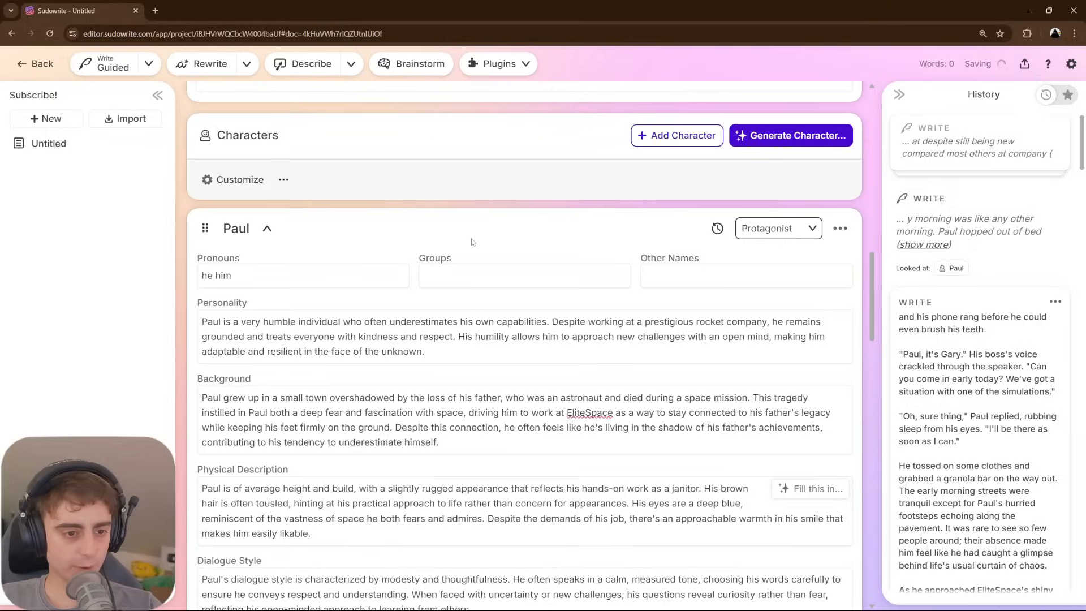
- Write "Paul's ship crashed on an unknown planet. He put his hamlet on and stepped outside." followed by "“Zeeburboogant?” Said Zorply." on a new line
scroll(468, 231, down, 20)
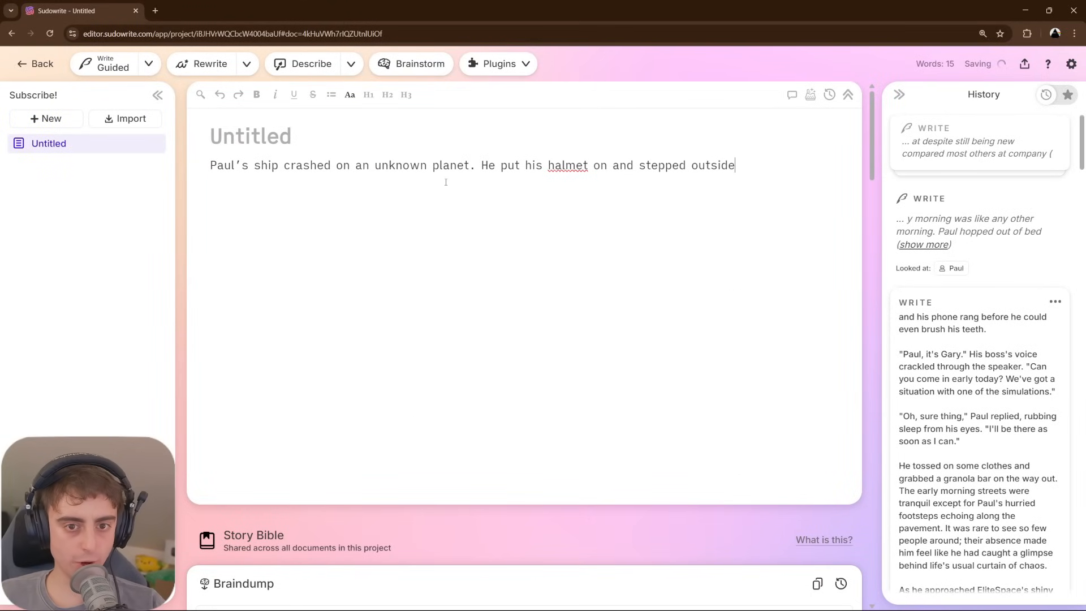
right_click(569, 181)
click(687, 190)
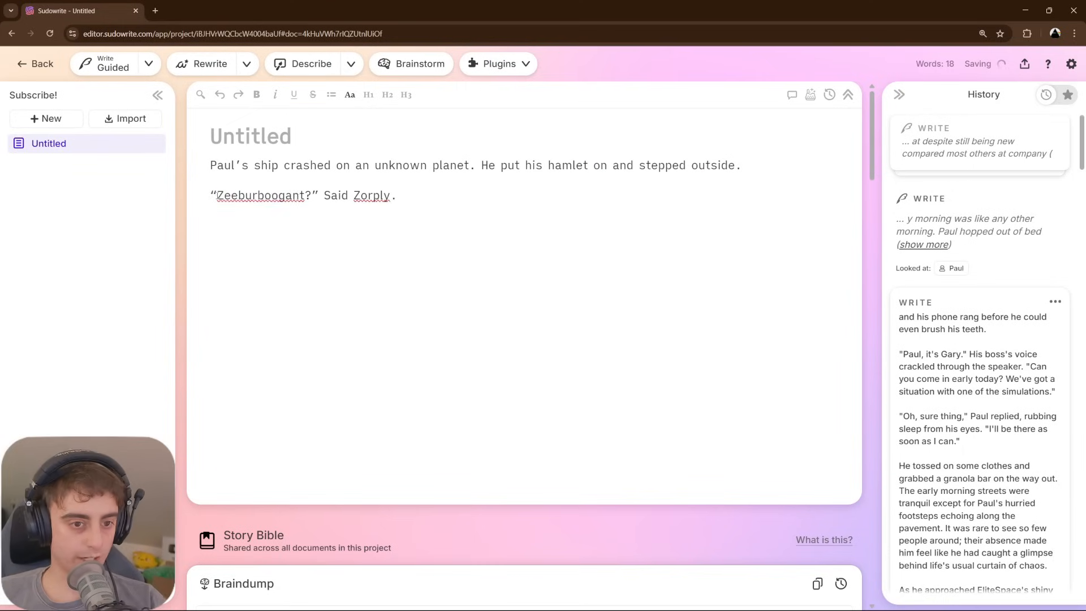
drag(217, 195, 317, 195)
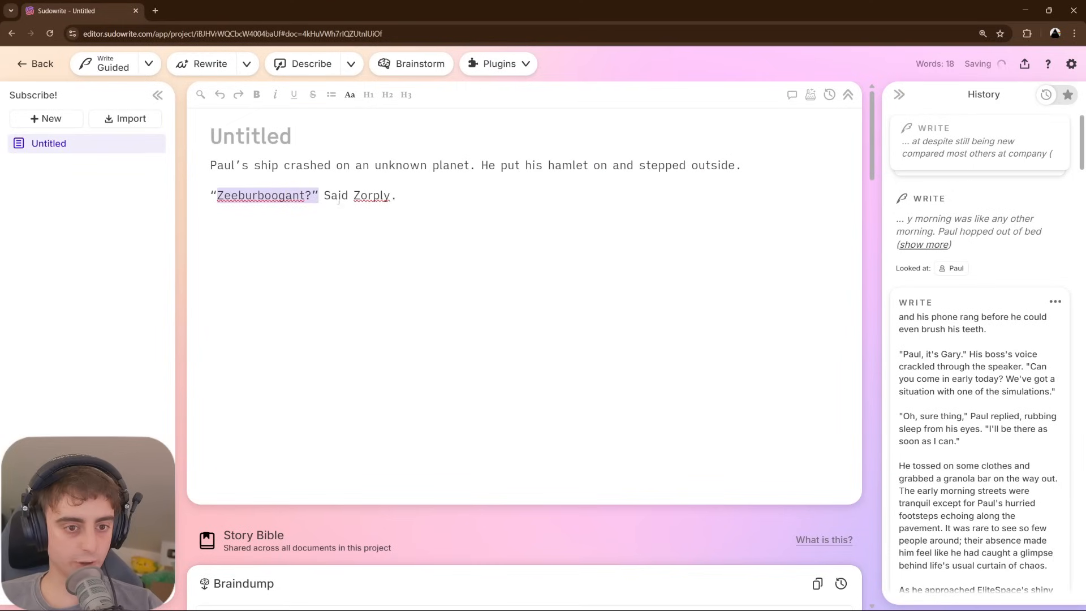
- Generate a continuation after Zorply's line, insert it on a new line, and read it, highlighting the alien's speech and the stray final "Z"
click(419, 207)
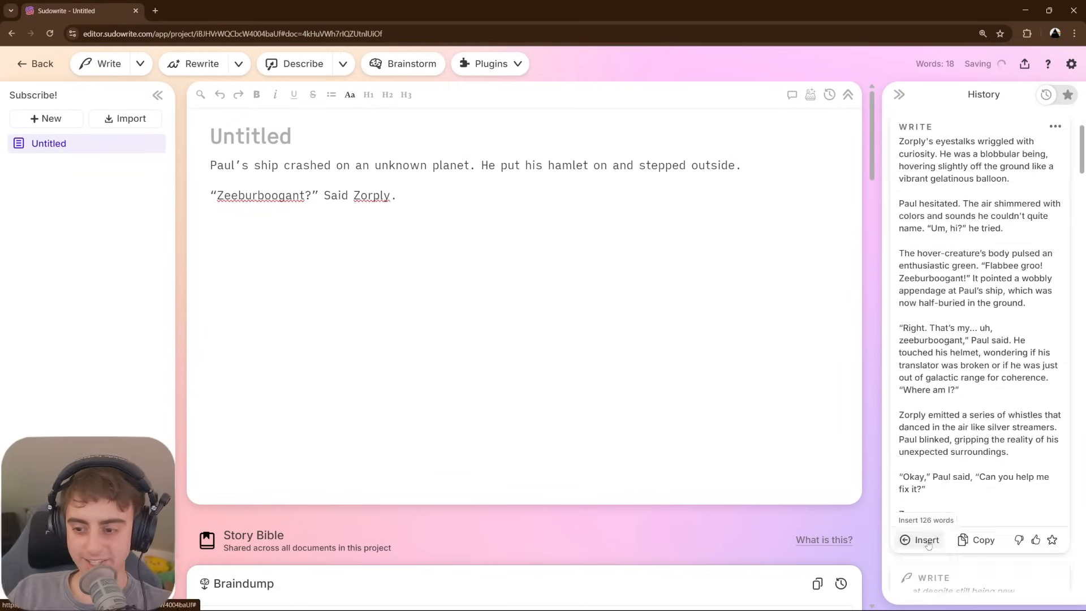
key(Return)
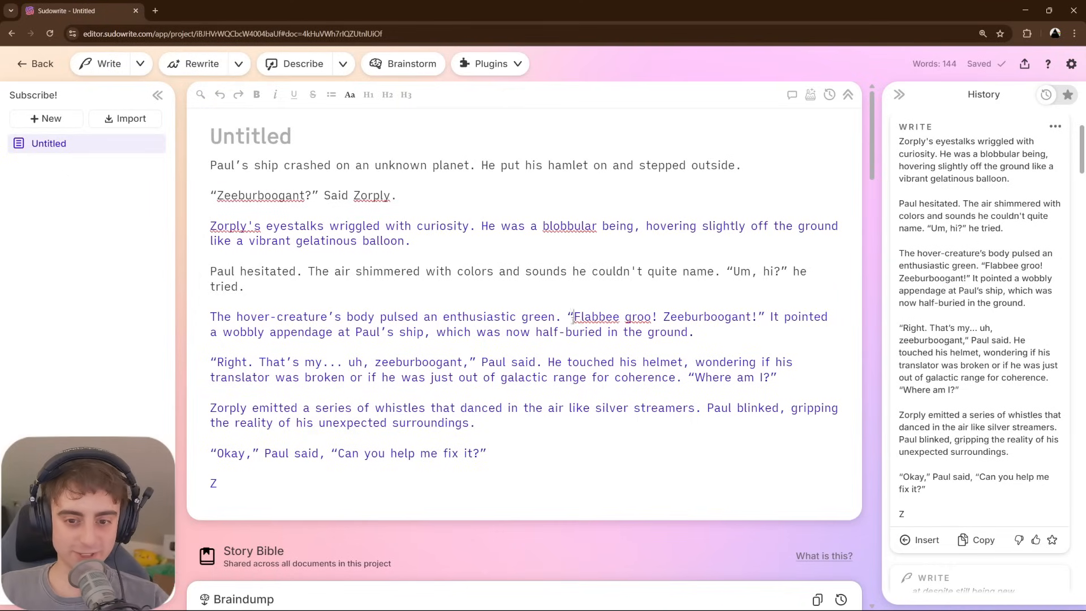
drag(572, 319, 694, 332)
click(352, 344)
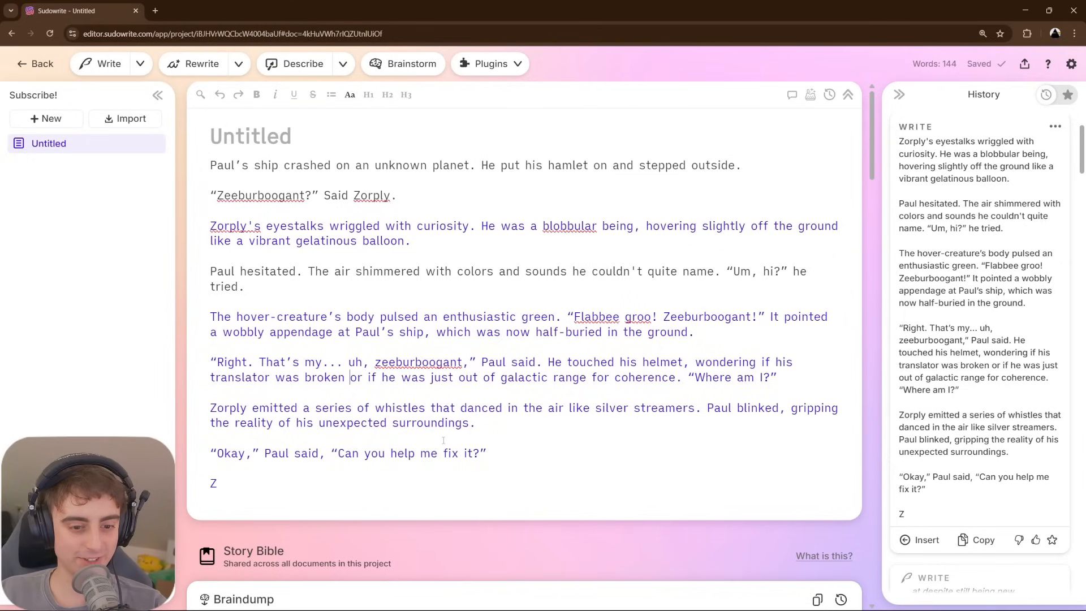
drag(226, 485, 210, 485)
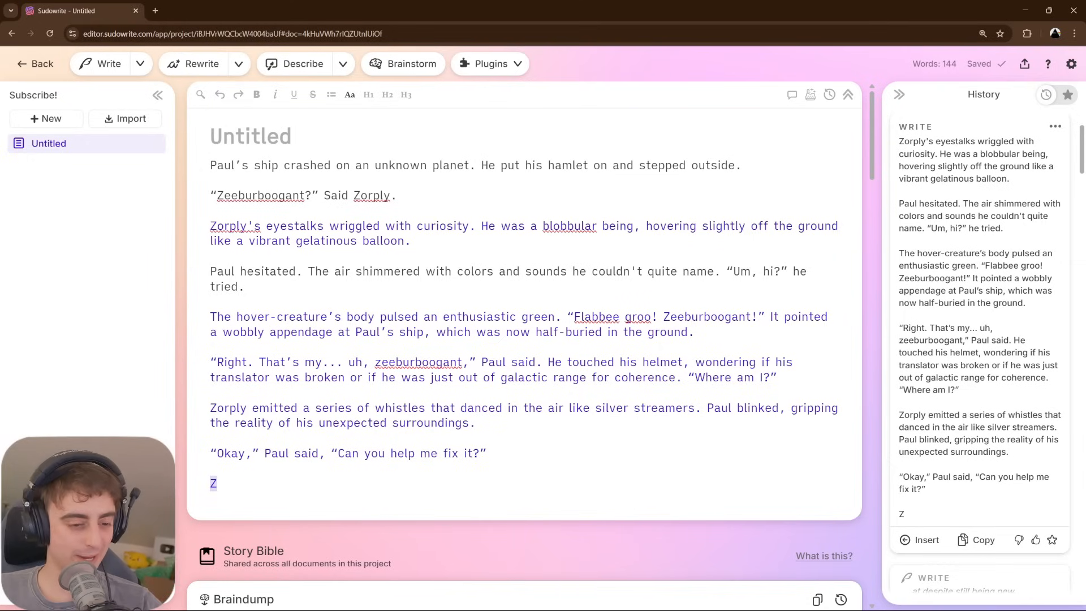
- Clear all the story text about Paul's crash landing from the untitled document
drag(743, 165, 126, 183)
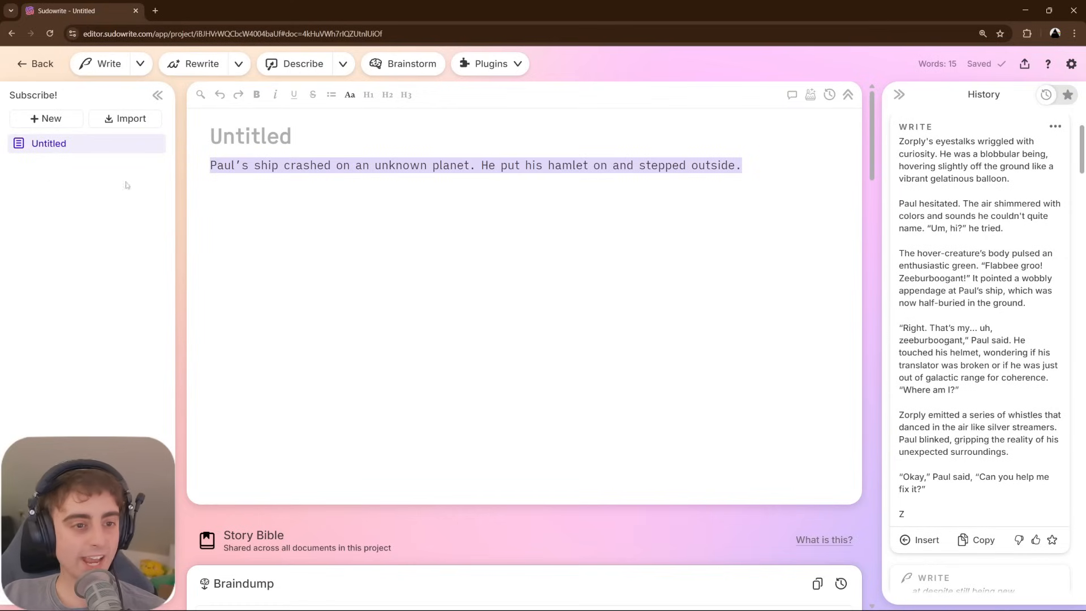
key(BackSpace)
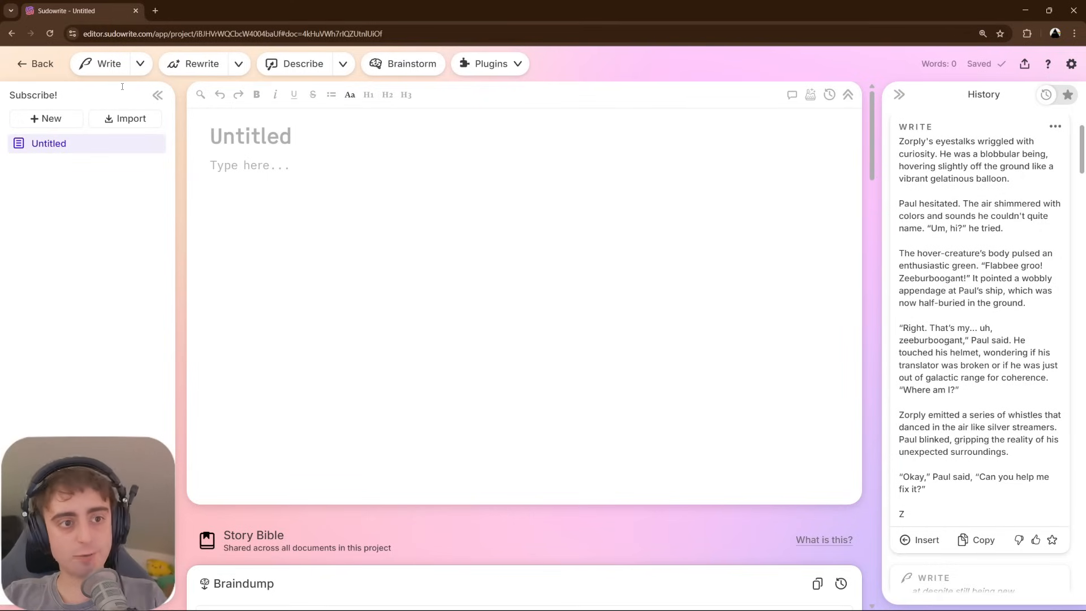
- In a new project, title the document "Squidward Fanfiction" and write "Squidward went out back to the rear of the Krusty Krab only to find Spongebob smoking kelp."
click(48, 64)
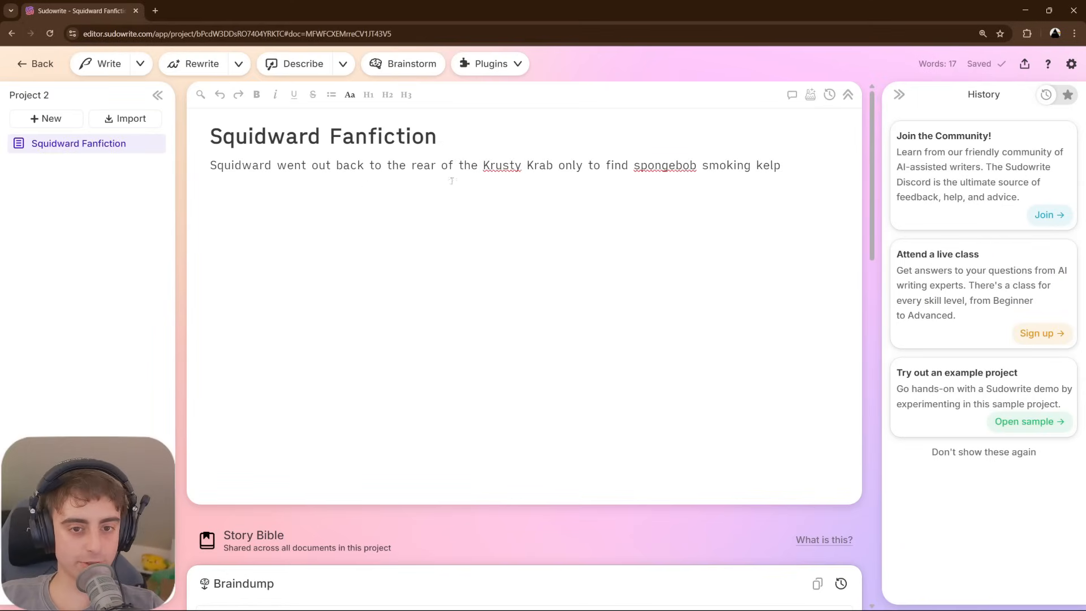
click(642, 165)
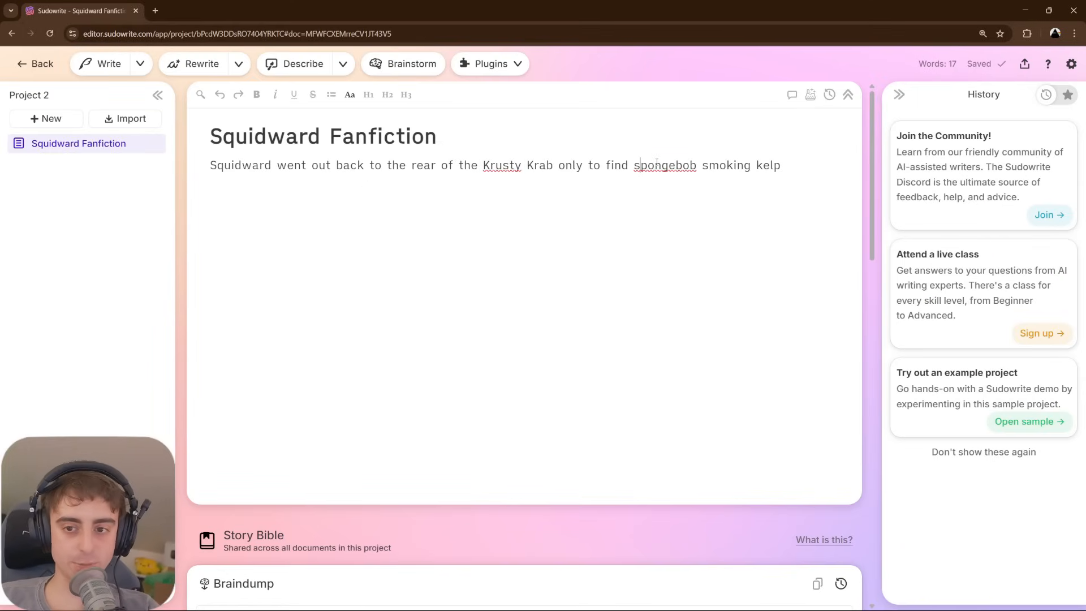
key(BackSpace)
text(S)
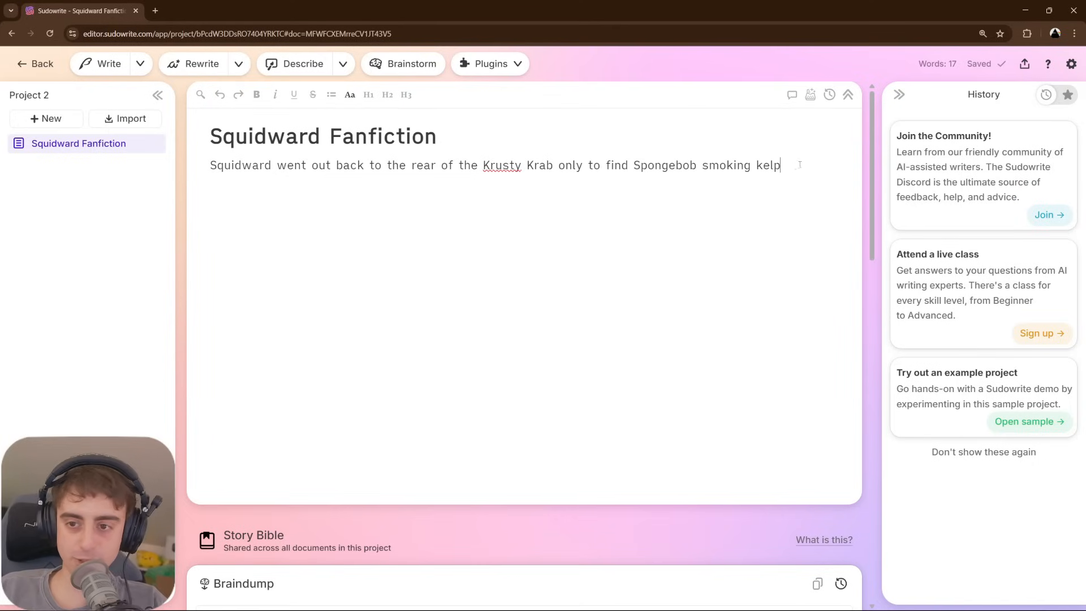
click(794, 162)
text(.)
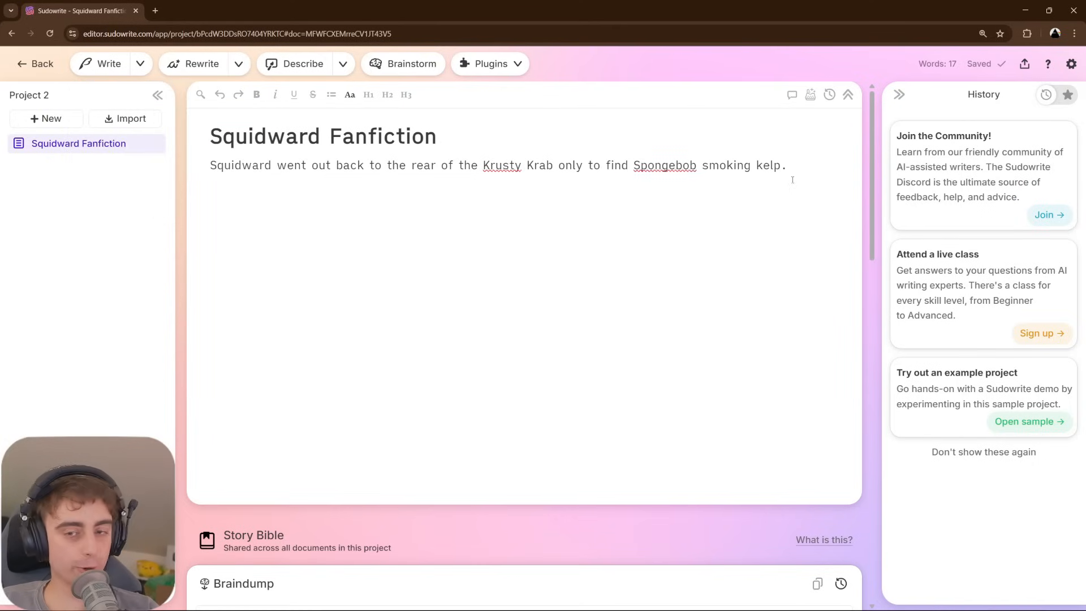
- Generate and insert a continuation of the opening sentence, and add the line "“Oh what the hell why not” Said Squidward" at its end
click(108, 64)
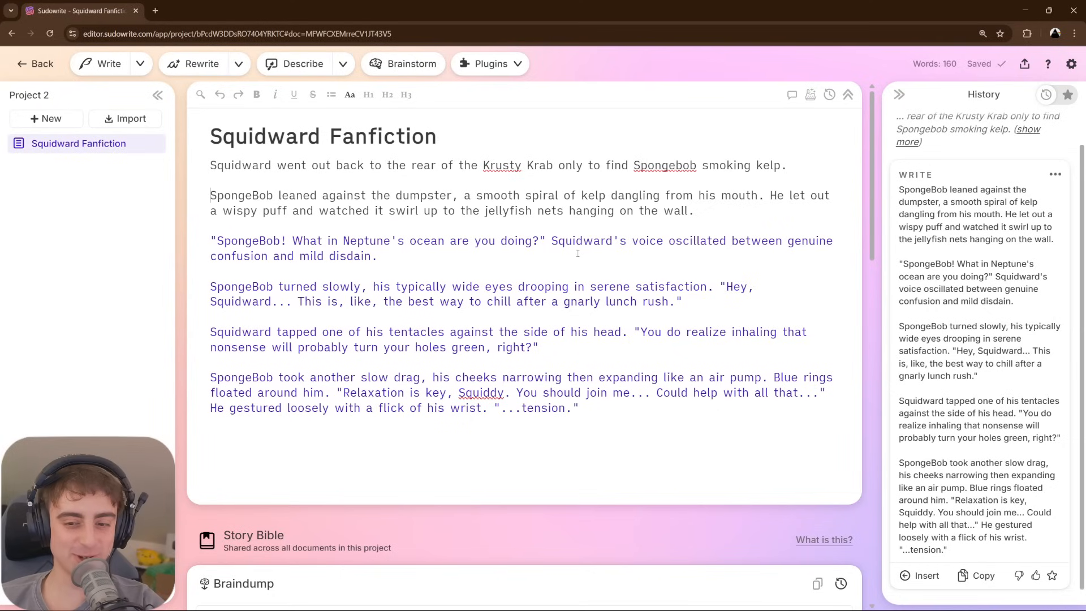
key(Return)
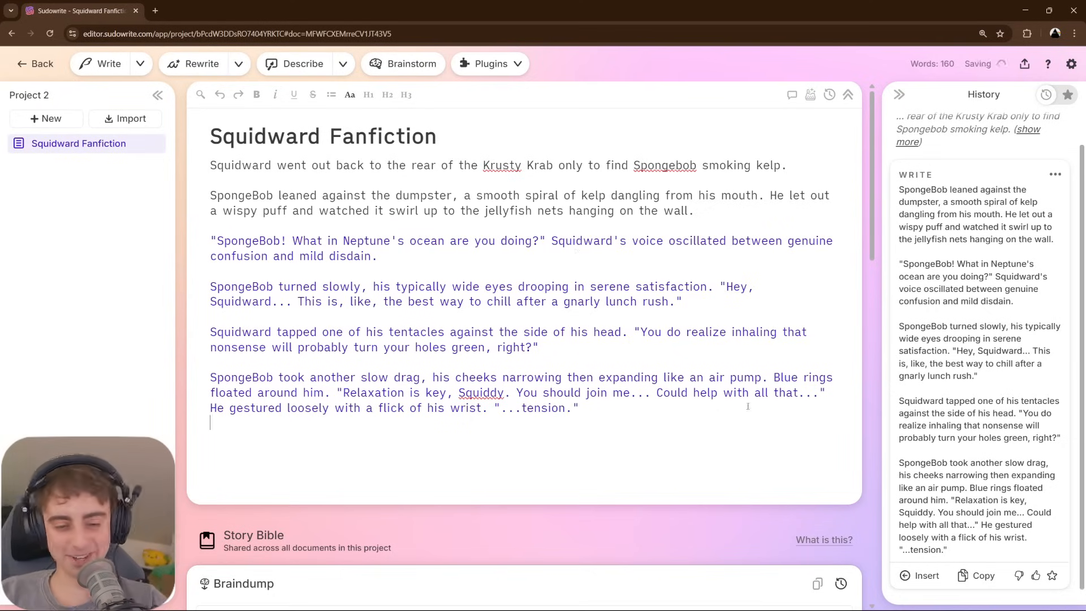
text("Oh what the hell why not" Said Squidward)
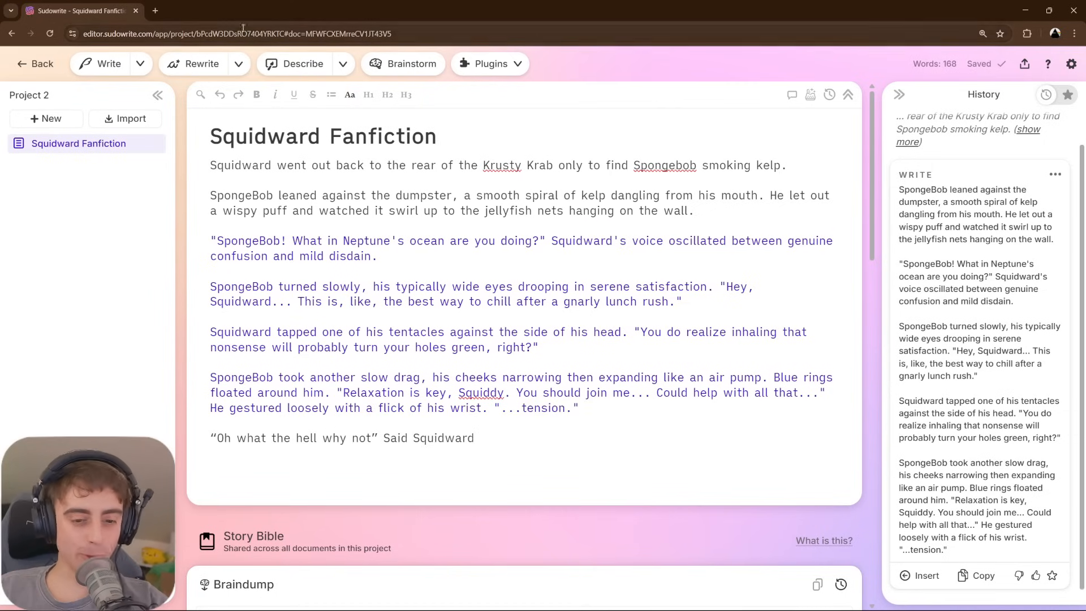
- Generate and insert another continuation, and replace its unfinished last paragraph with "“SQUIDWARD!” yelled mr krabs"
click(116, 71)
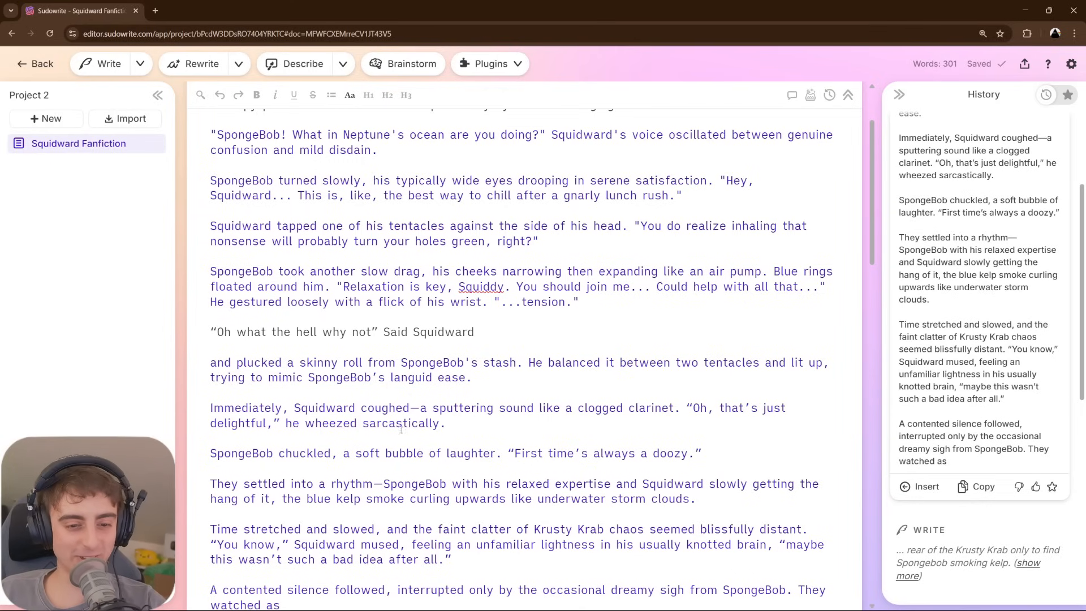
scroll(395, 430, down, 1)
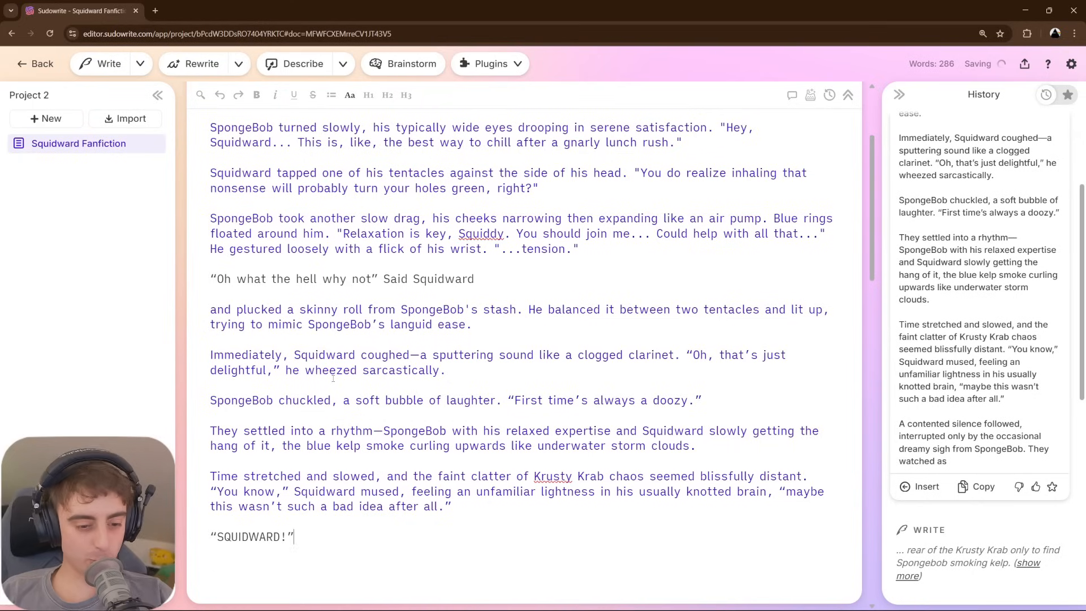
text(yelled)
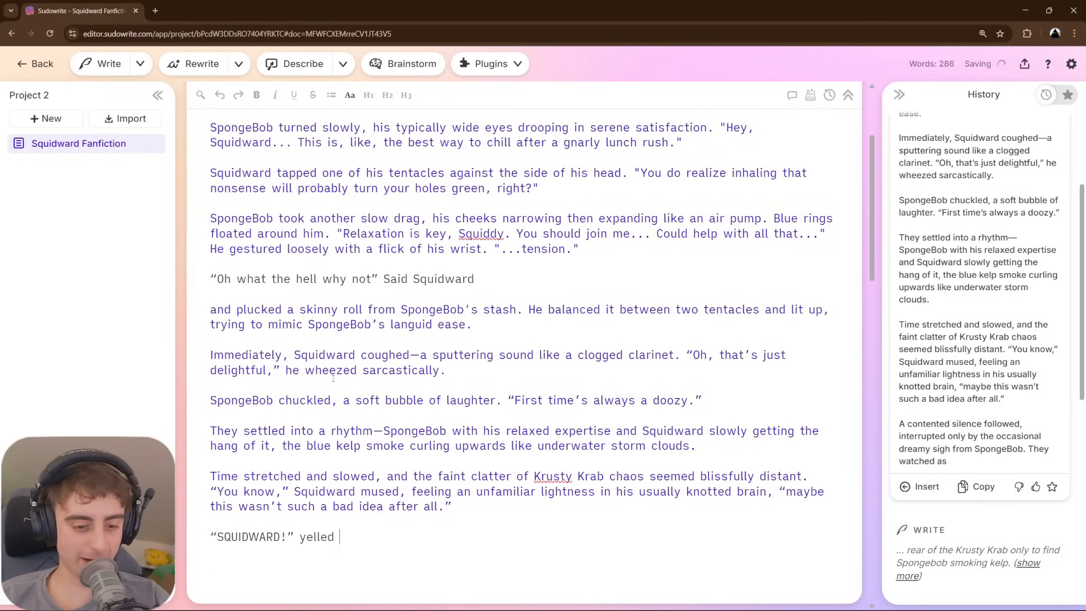
text(mr krabs)
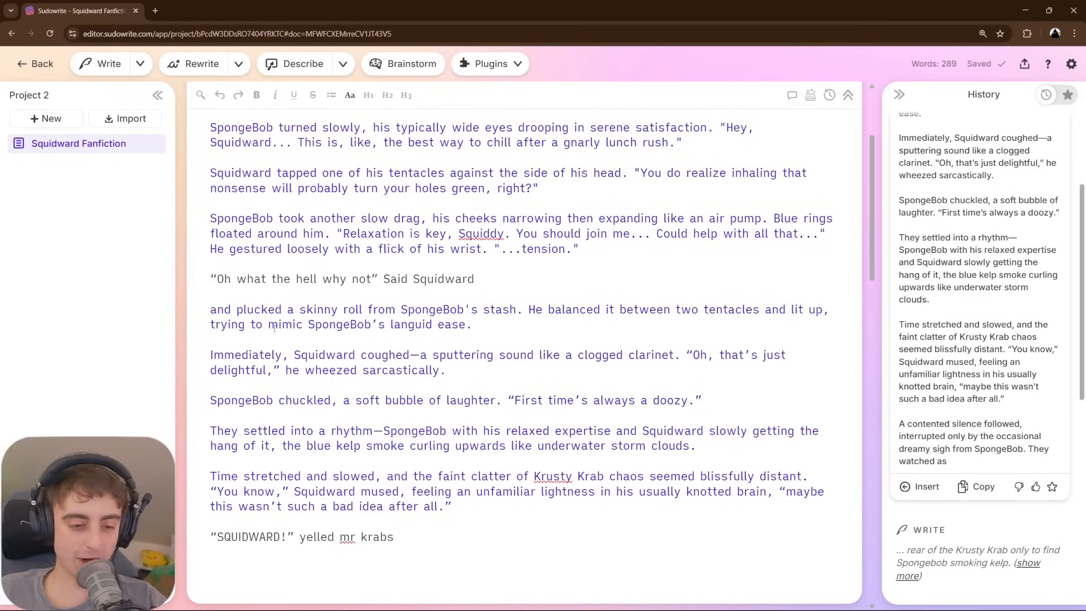
- Generate a guided continuation of the story from the direction "Mr krabs is initially upset but tries the kep too" and read through it
scroll(333, 379, down, 3)
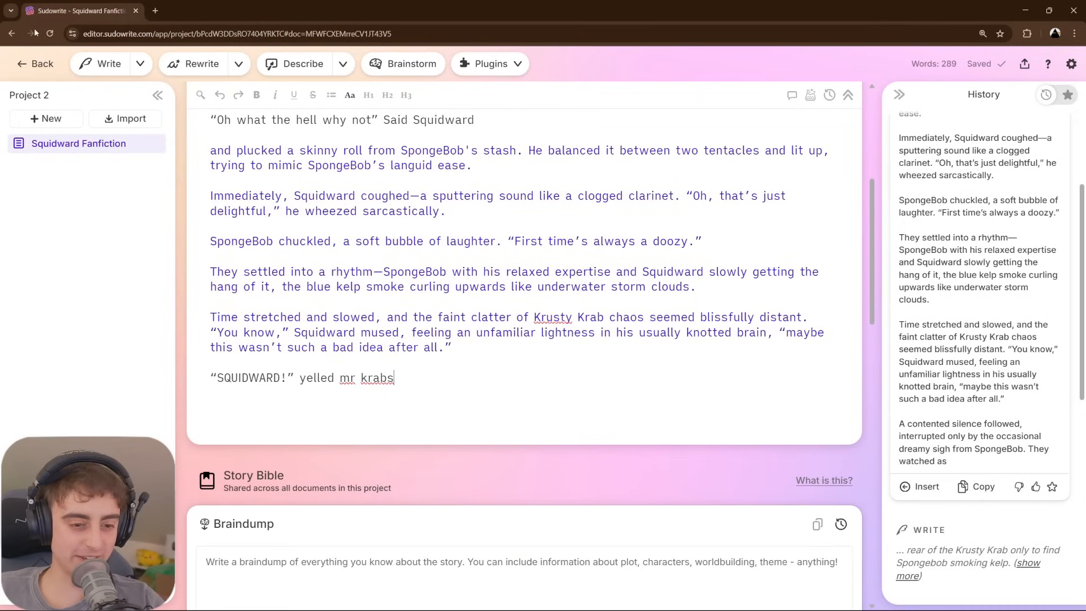
text(Mr )
text(krabs is in)
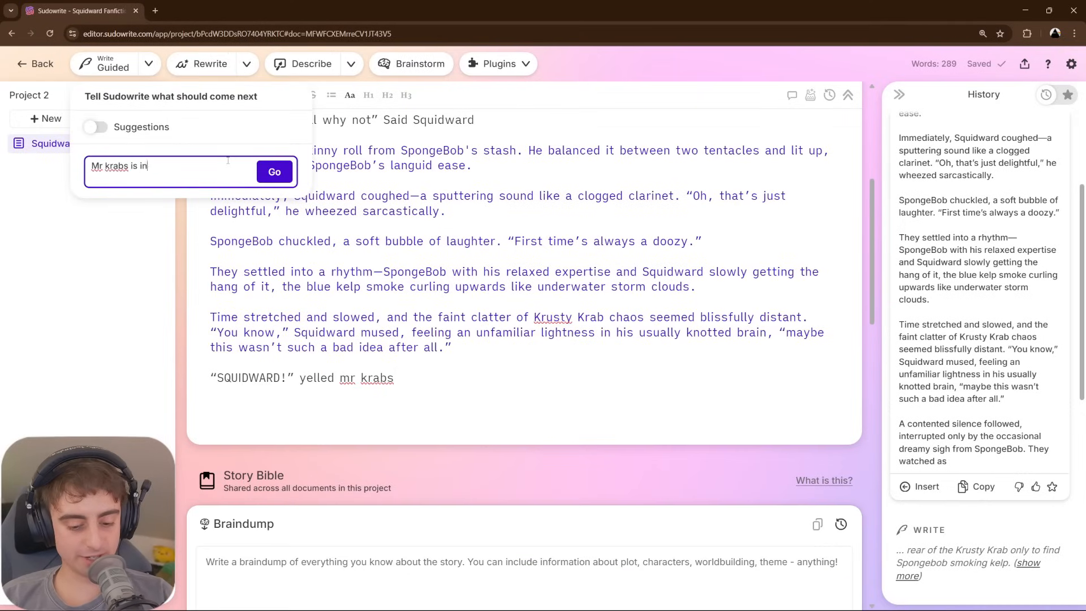
text(itially upset but tried)
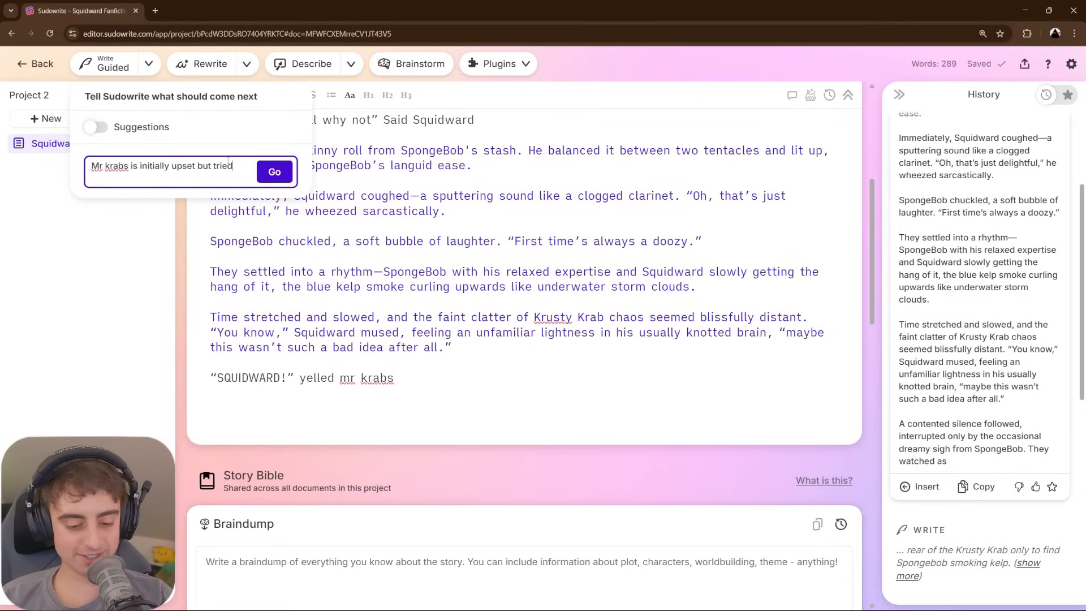
key(BackSpace)
text(s the kep too)
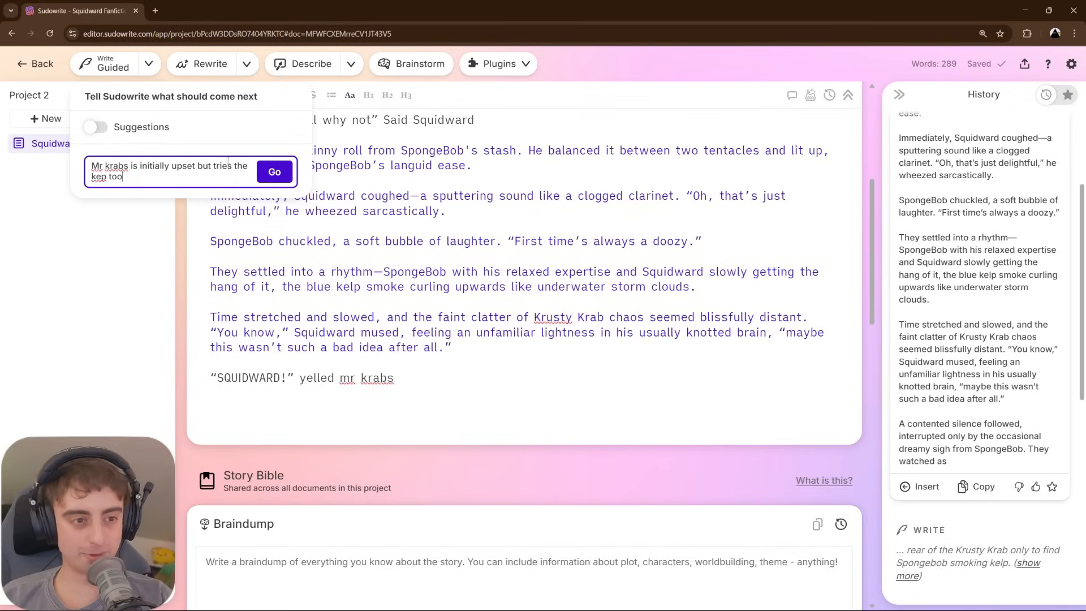
key(Return)
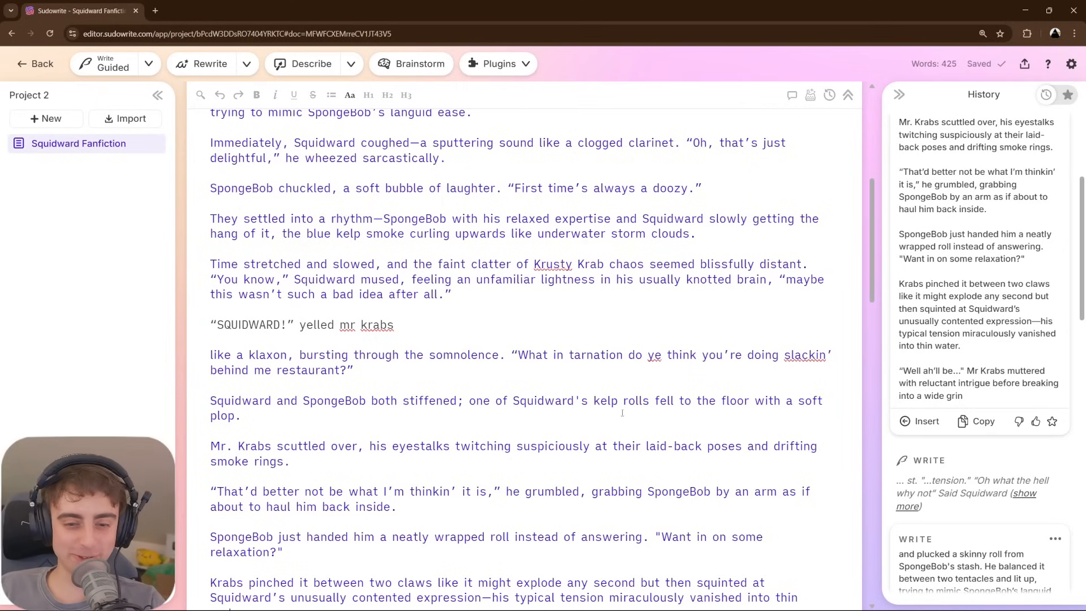
scroll(310, 411, down, 1)
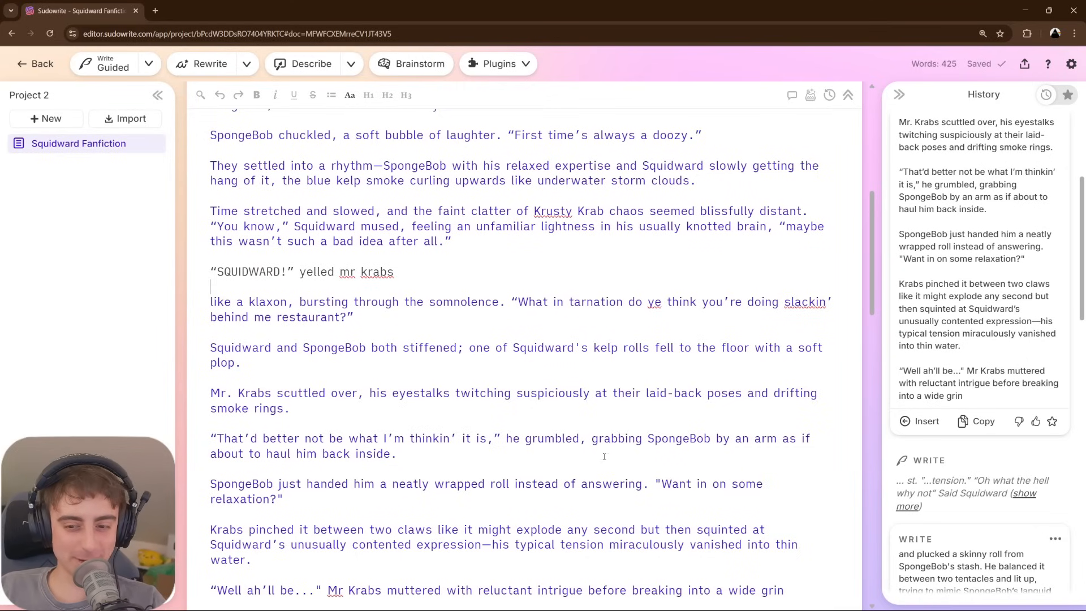
scroll(419, 443, down, 1)
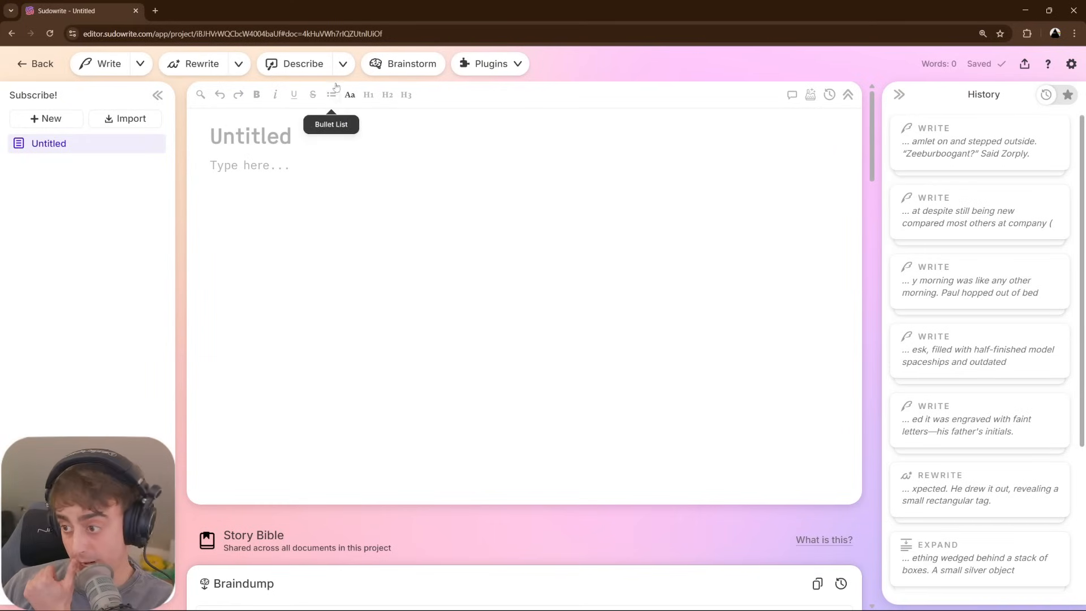
- Write "the interior of the rocket" in the empty Untitled document of the "Subscribe!" project
click(318, 175)
text(the interr)
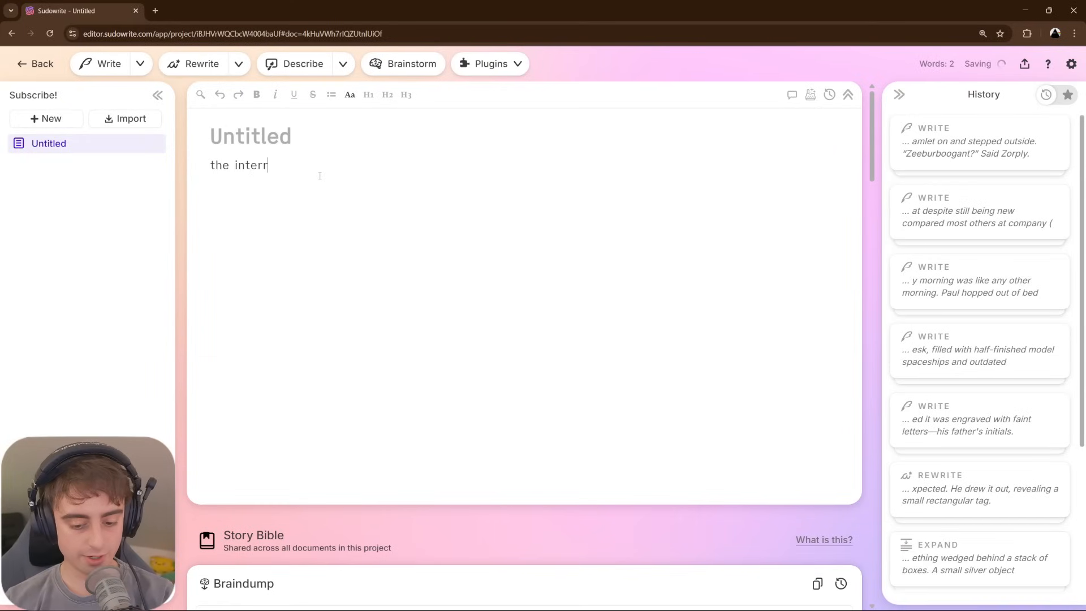
key(BackSpace)
text(ior of the rocketr)
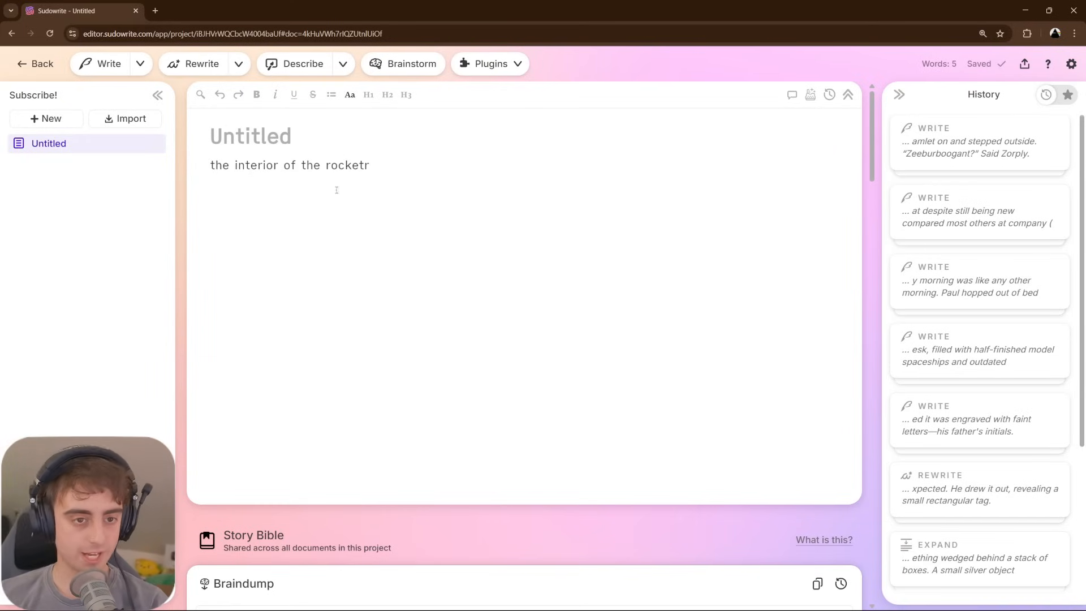
key(BackSpace)
- Run Describe on the whole rocket phrase with Sight, Smell, Taste, Sound, Touch and Metaphor enabled
key(ctrl+shift+Left)
key(ctrl+shift+Left)
key(ctrl+shift+Left)
key(ctrl+shift+Left)
key(ctrl+shift+Left)
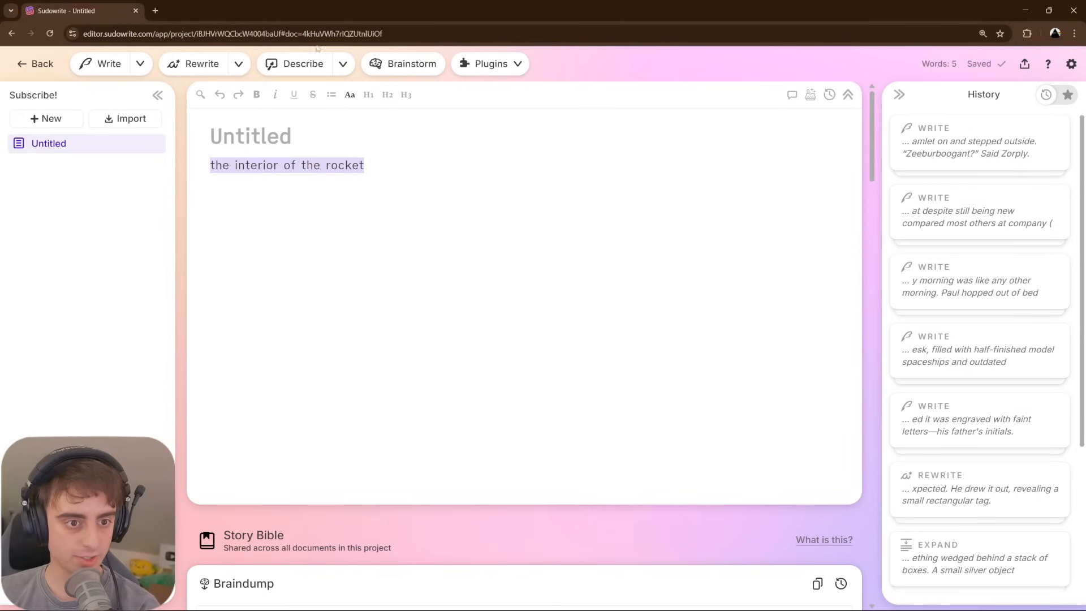
click(342, 63)
click(350, 100)
click(350, 196)
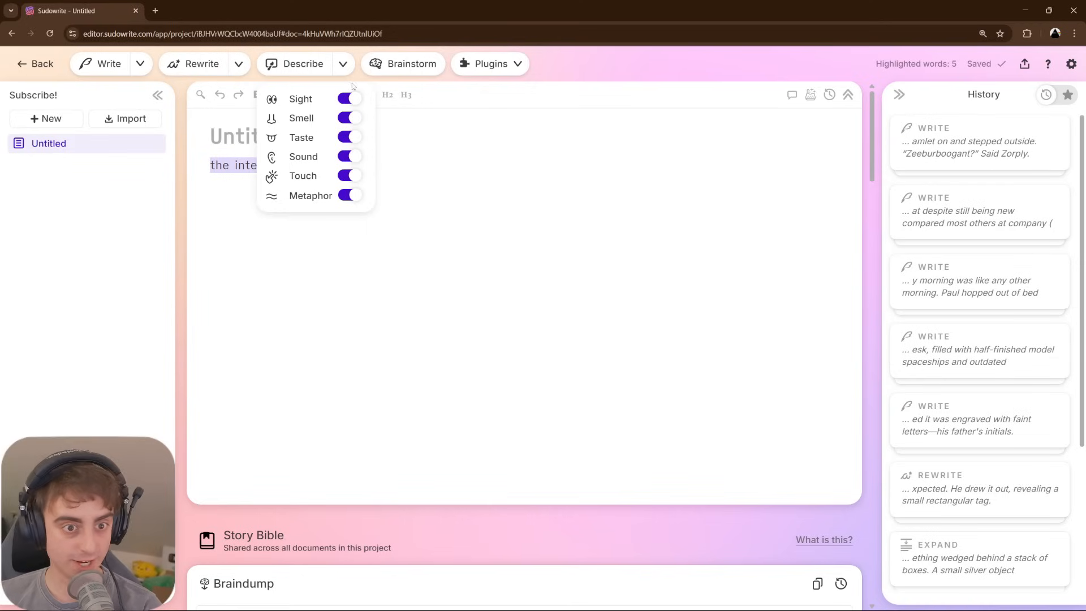
click(298, 66)
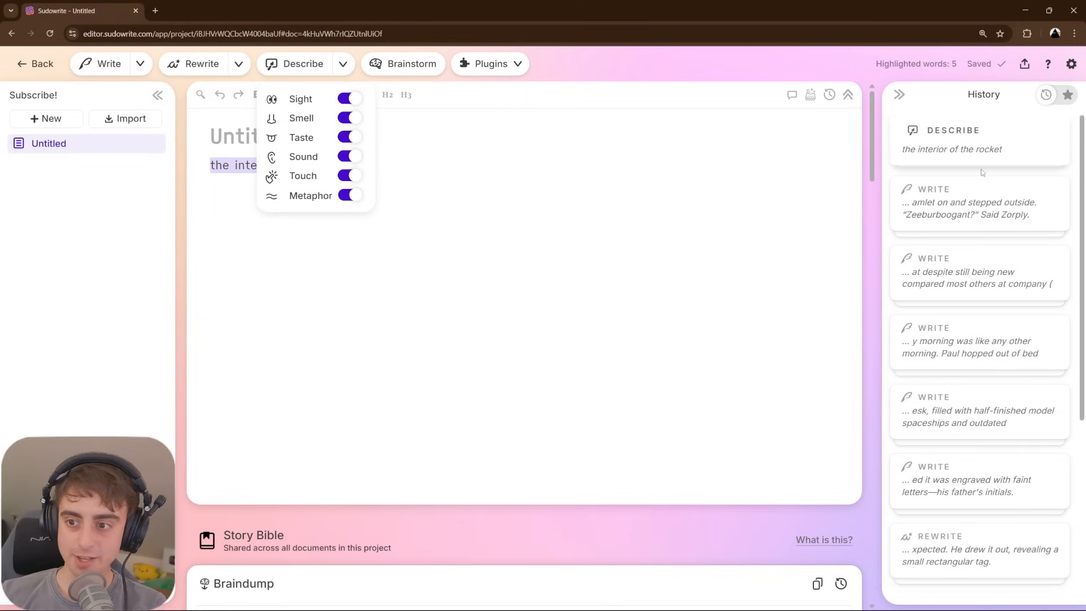
- Read the generated rocket descriptions for each sense, from Metaphor back up to Sight
scroll(1034, 326, down, 3)
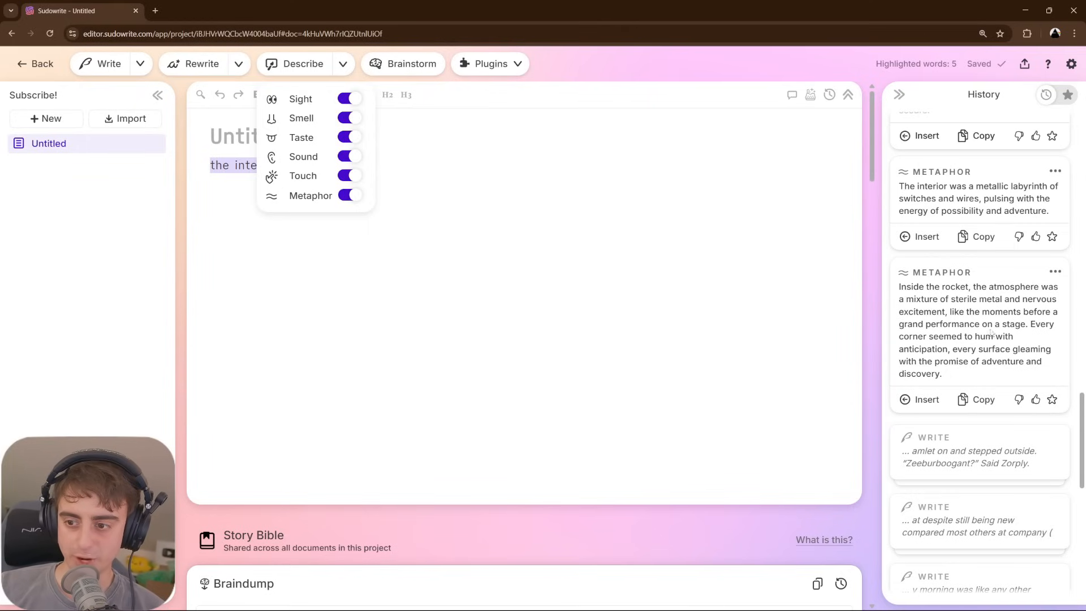
scroll(997, 333, up, 2)
scroll(996, 328, up, 5)
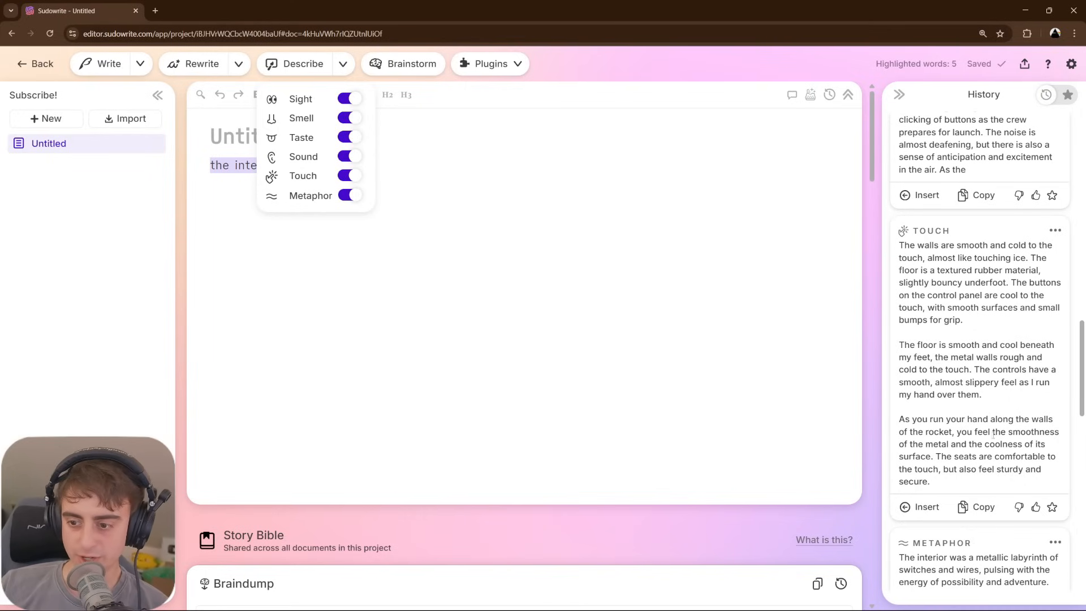
scroll(960, 454, up, 5)
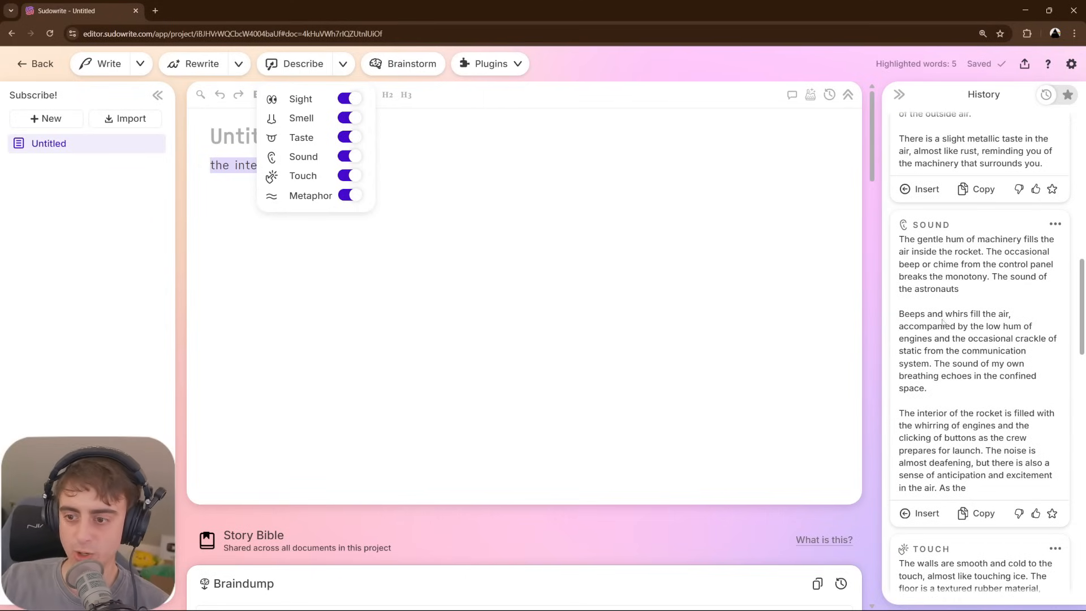
scroll(1005, 388, up, 4)
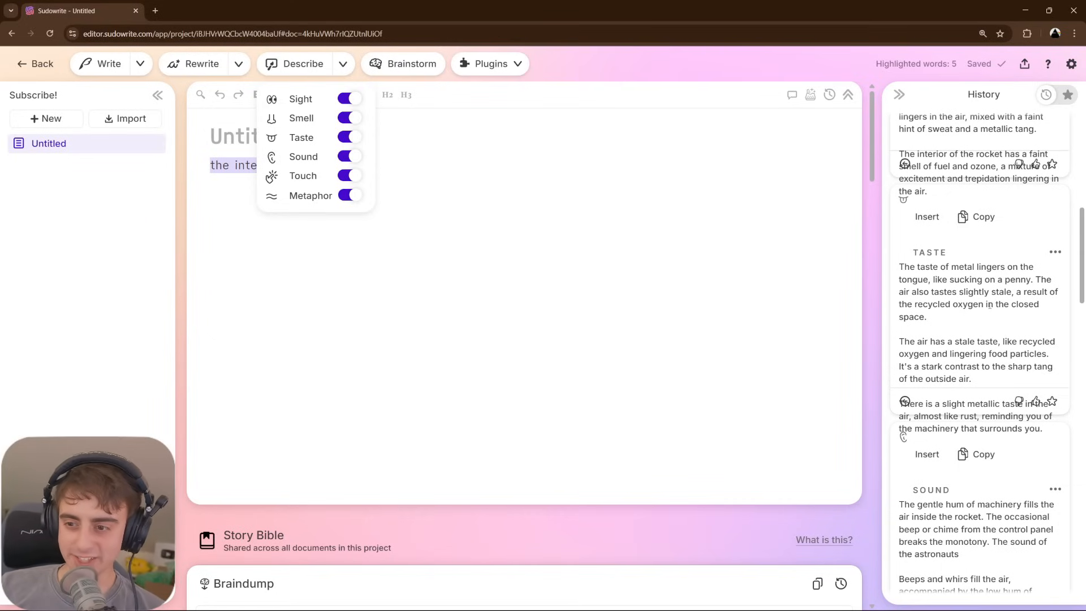
scroll(1005, 334, up, 4)
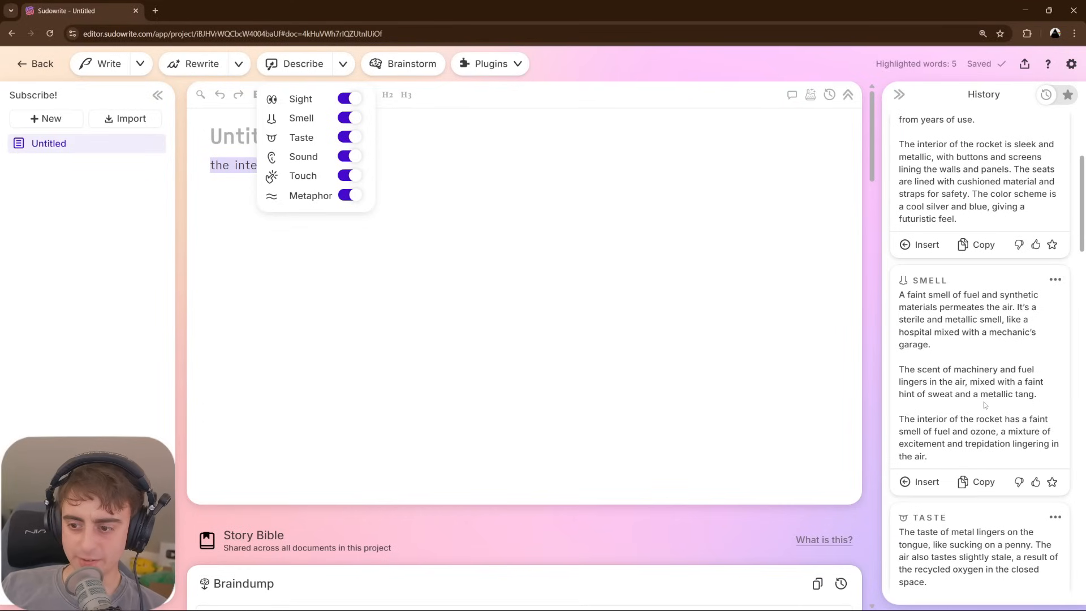
scroll(1006, 390, up, 3)
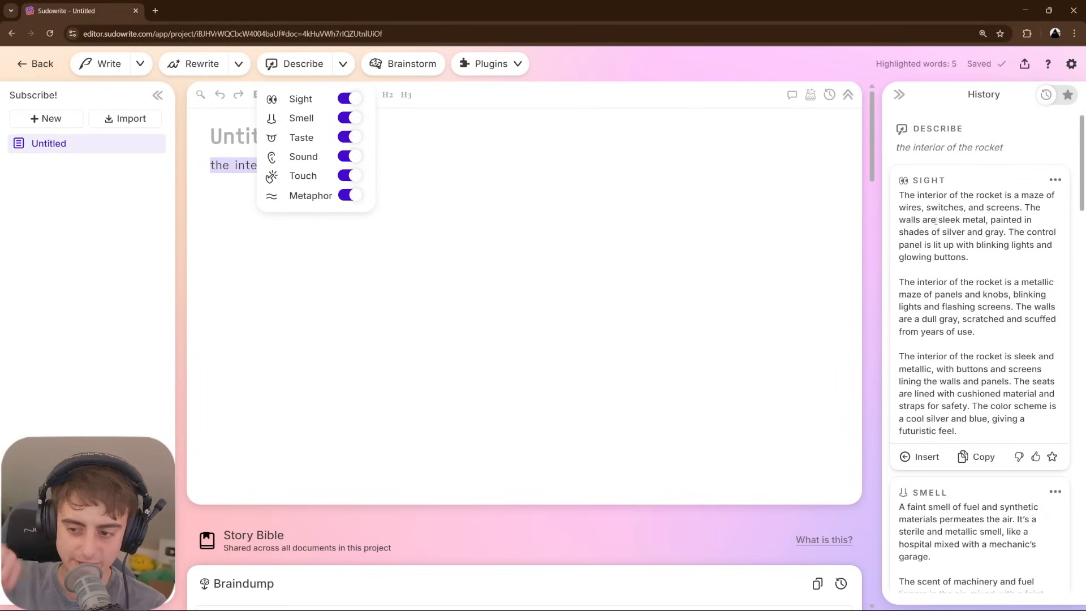
- Insert the Sight description in place of the phrase, and replace it with the Smell description
click(919, 456)
scroll(917, 475, down, 4)
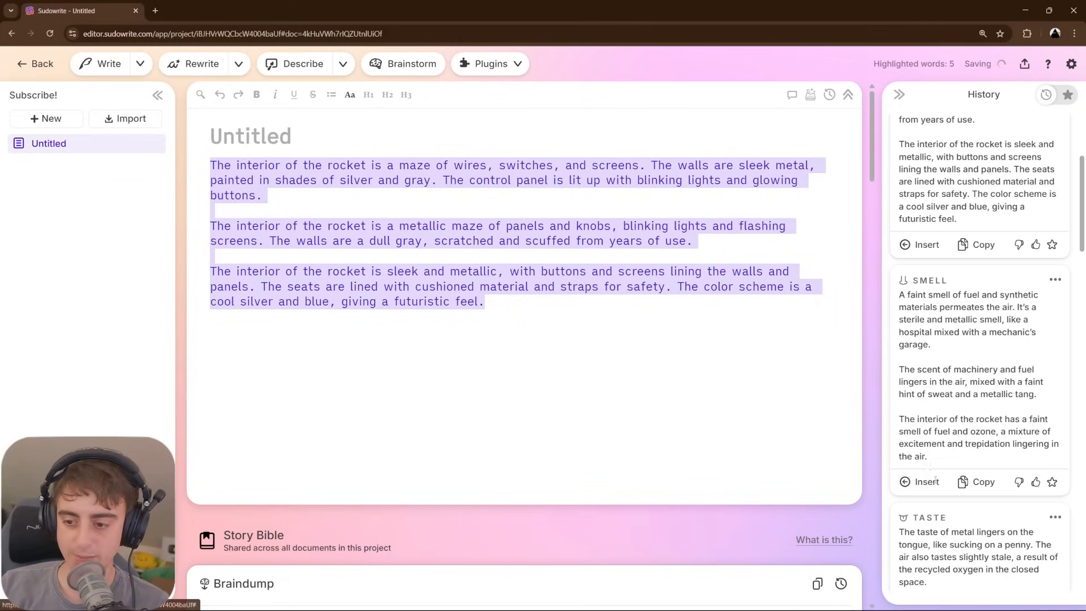
click(919, 482)
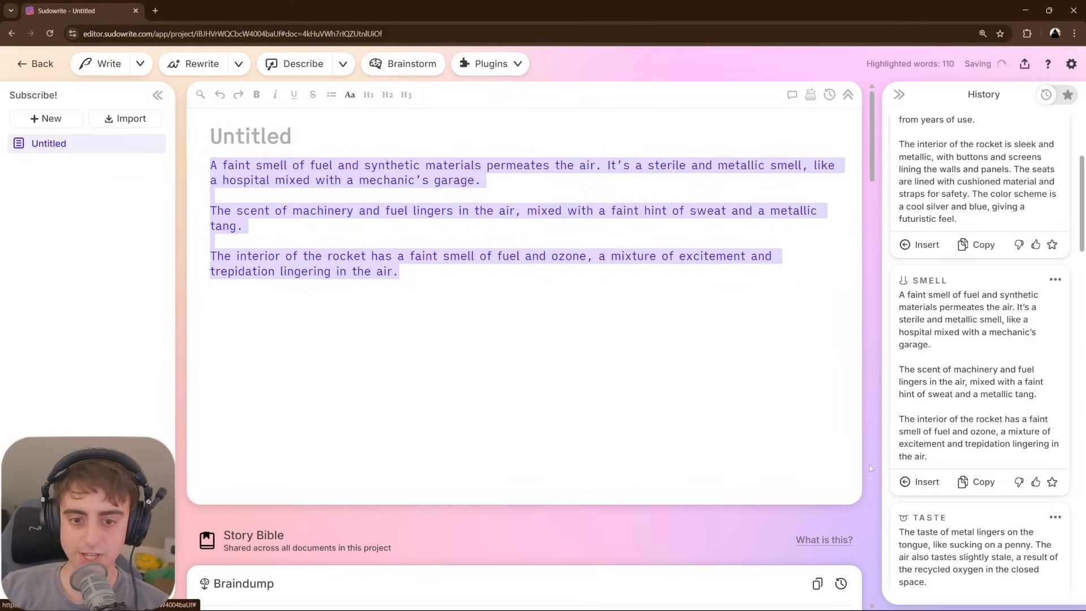
scroll(919, 498, down, 4)
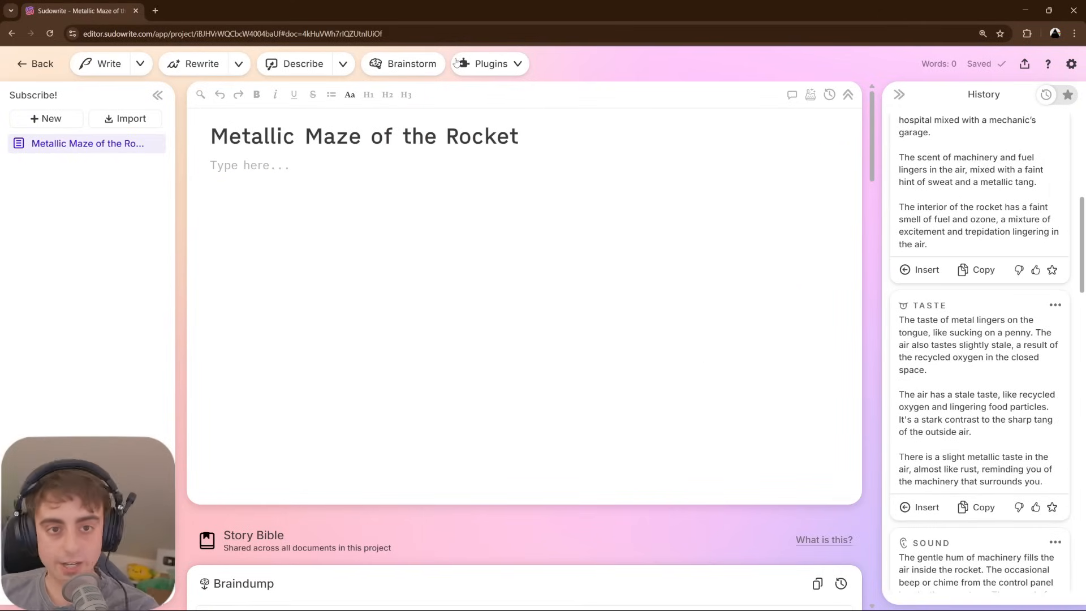
- Brainstorm objects for "Alien appliances for various alien needs" and approve the hyper-speed food processor idea
click(427, 70)
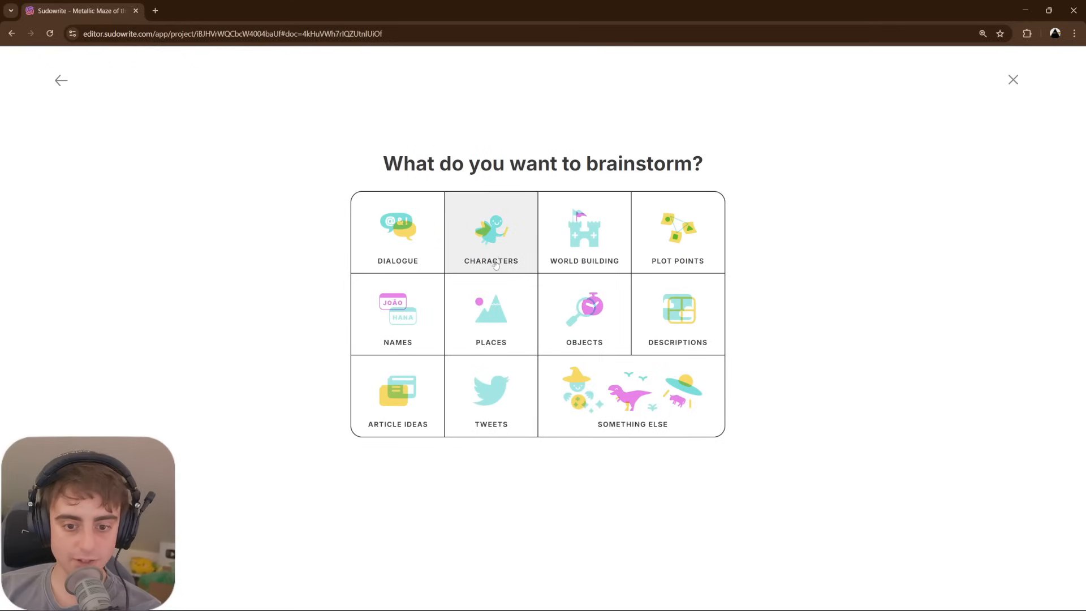
click(571, 321)
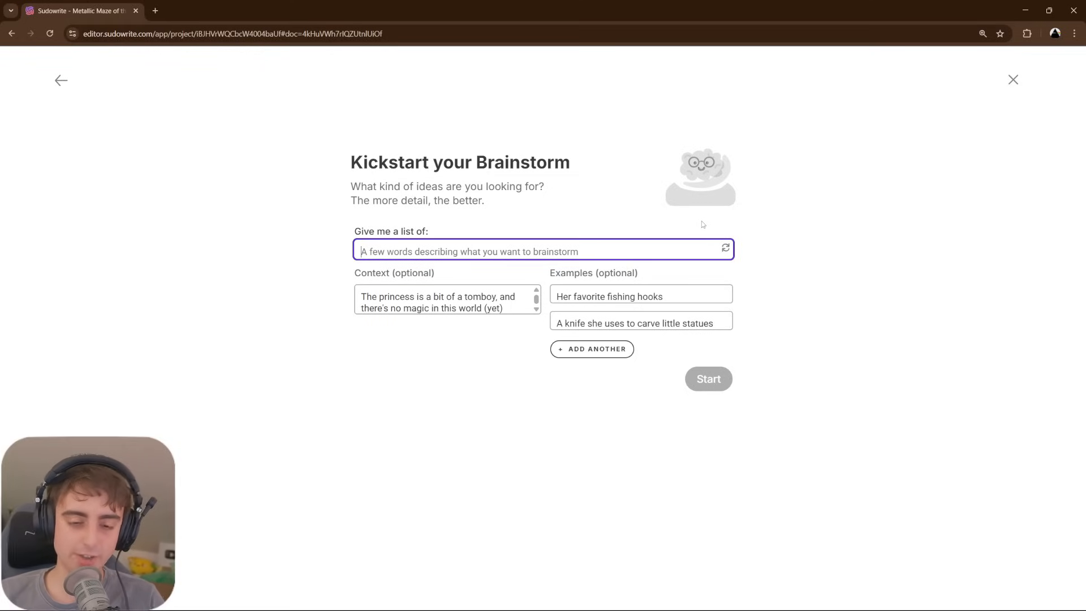
text(Alie)
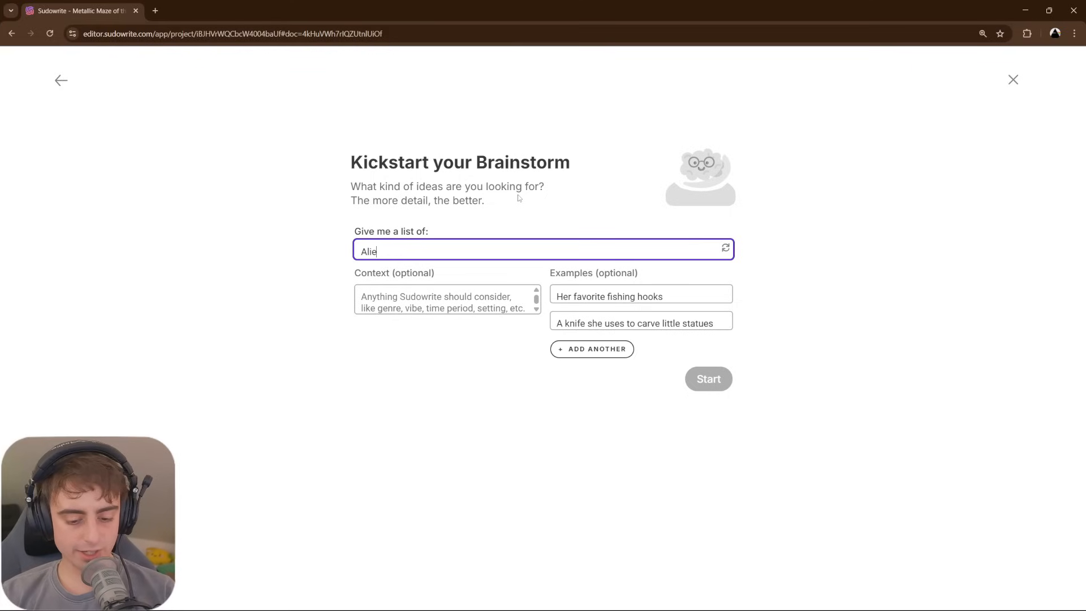
text(n appliances )
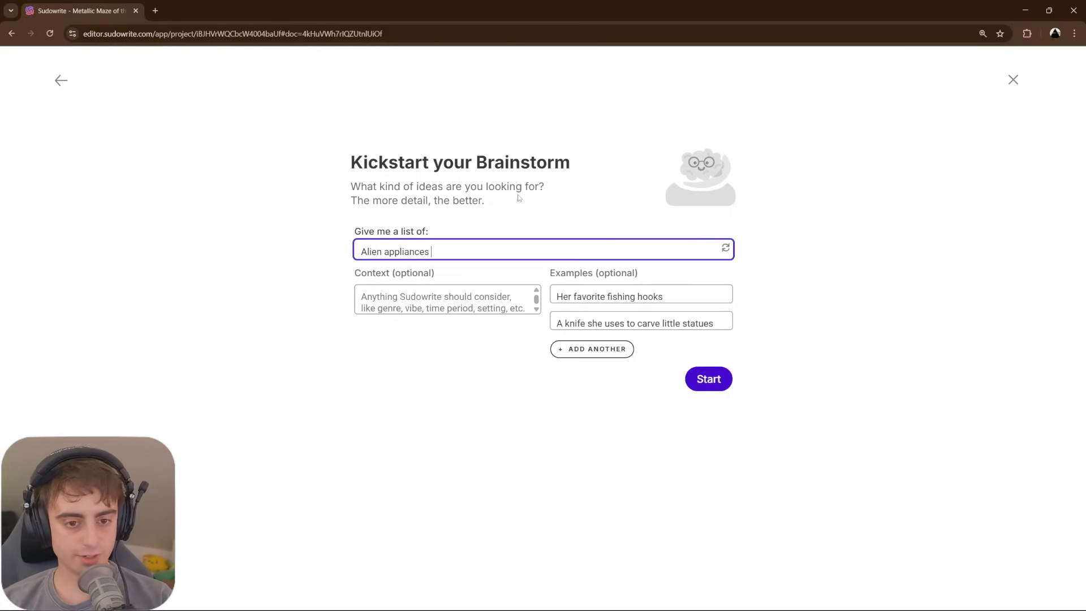
text(for various)
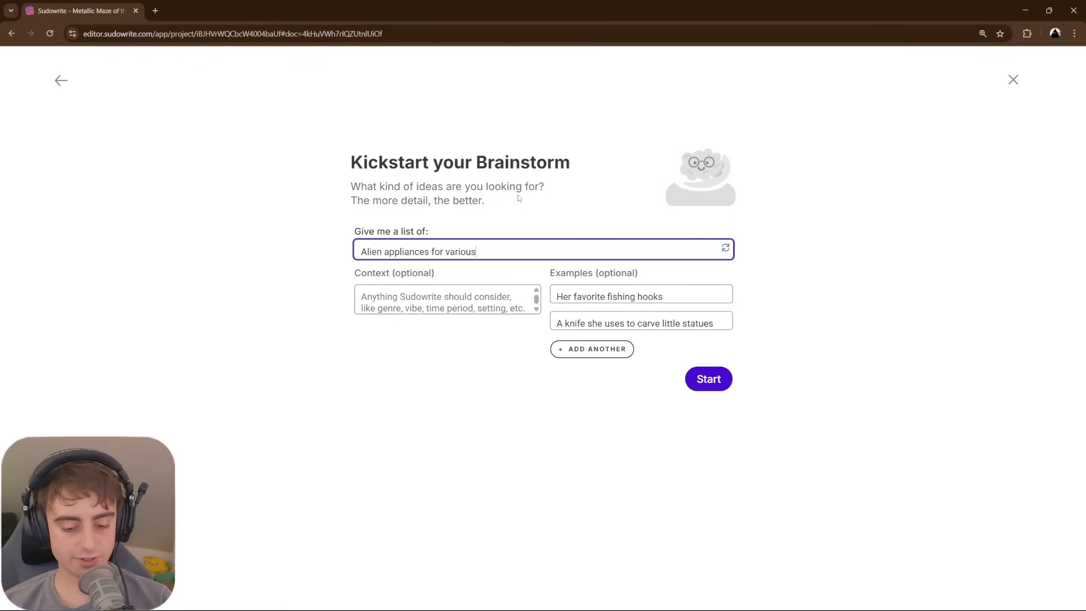
text( alien needs)
key(Return)
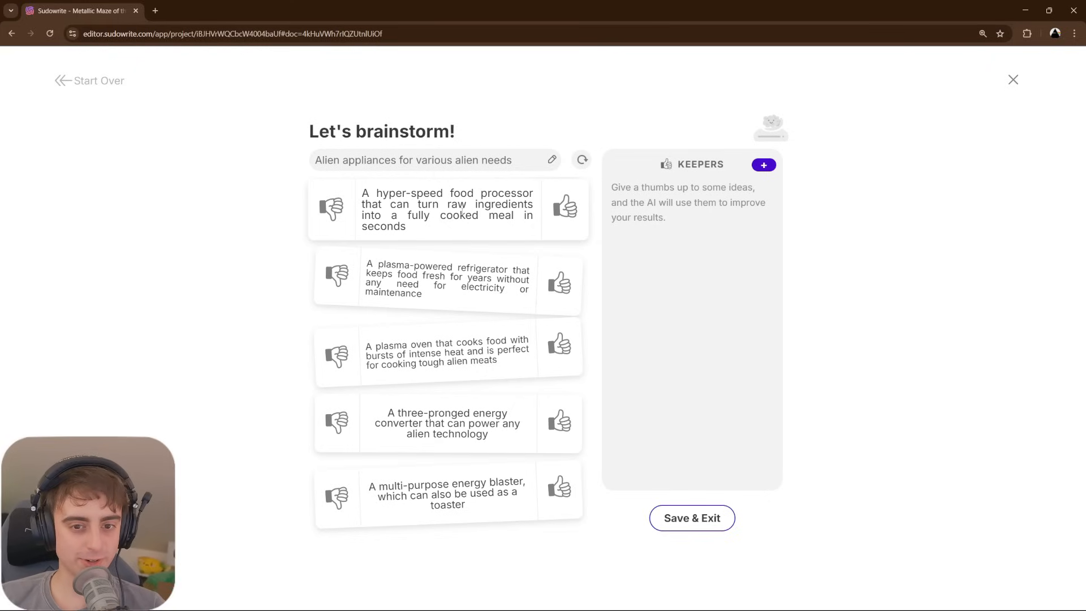
click(565, 207)
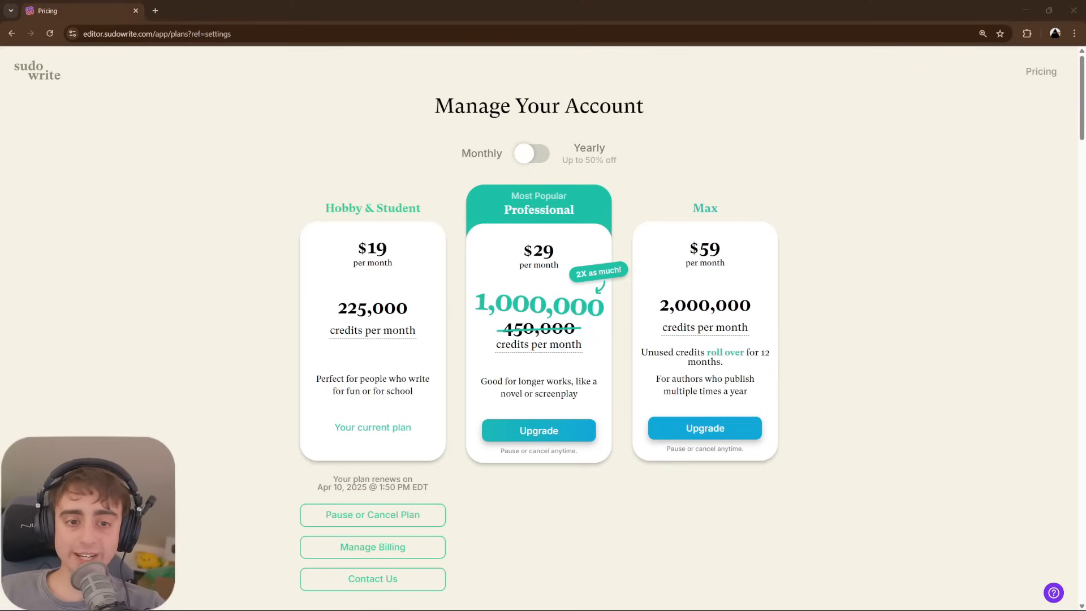
- Review the monthly prices and credit allowances of the Hobby & Student, Professional and Max plans
scroll(758, 447, down, 2)
scroll(758, 448, up, 2)
scroll(758, 448, down, 1)
scroll(758, 447, up, 1)
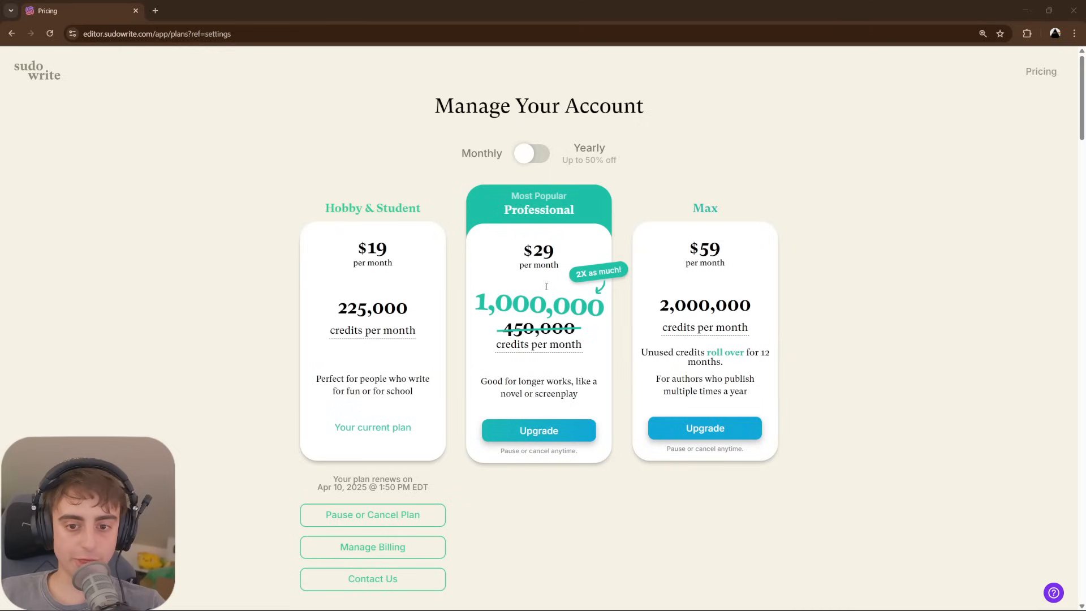
mouse_move(700, 324)
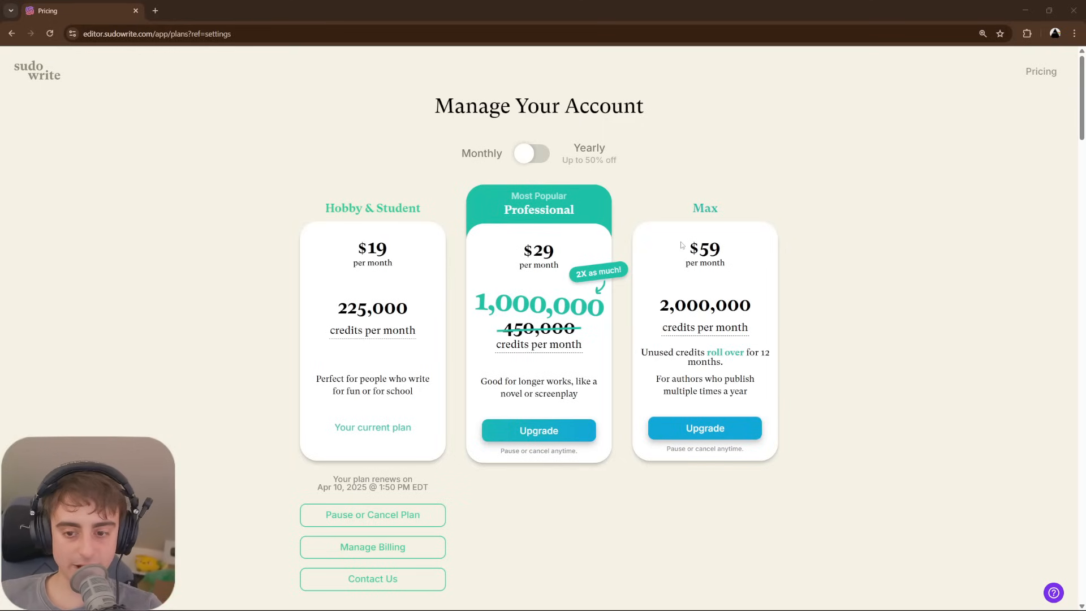
- Compare the plans under yearly billing, return to monthly billing, and check the explanation of a credit
click(532, 154)
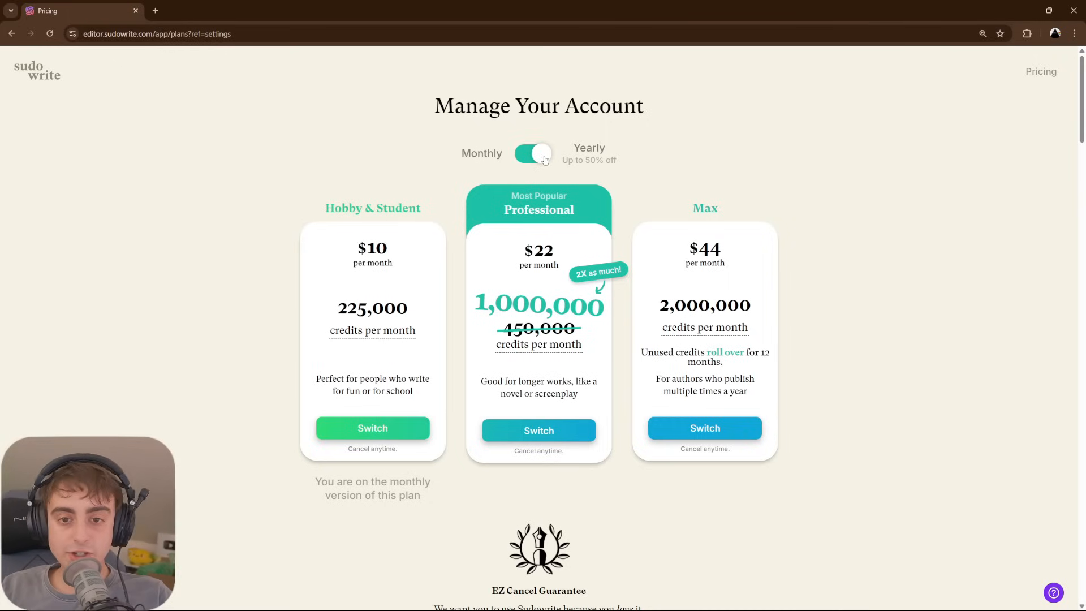
mouse_move(686, 354)
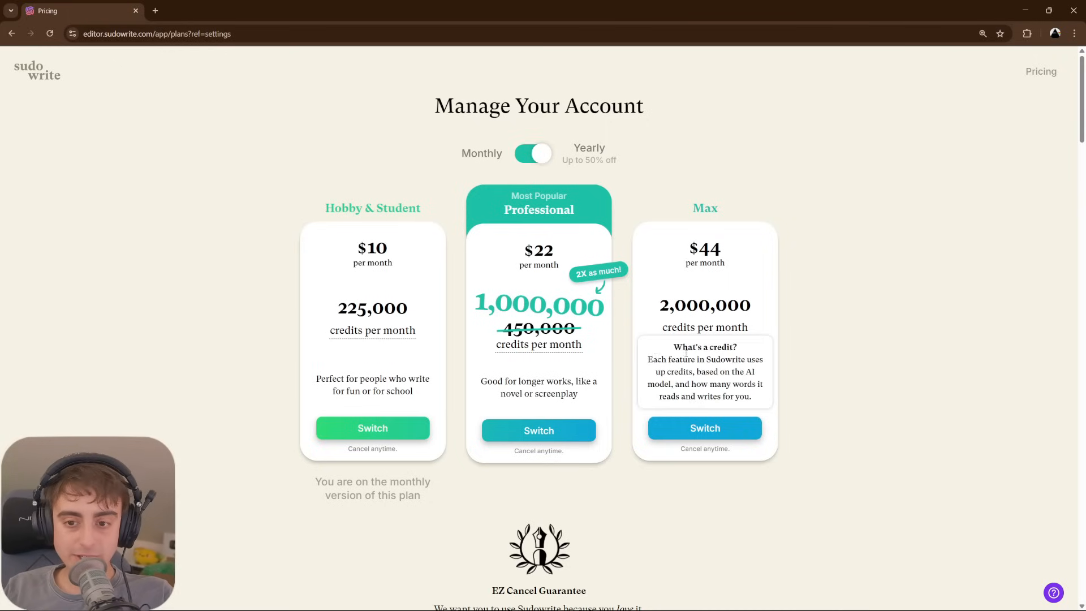
click(534, 159)
mouse_move(551, 344)
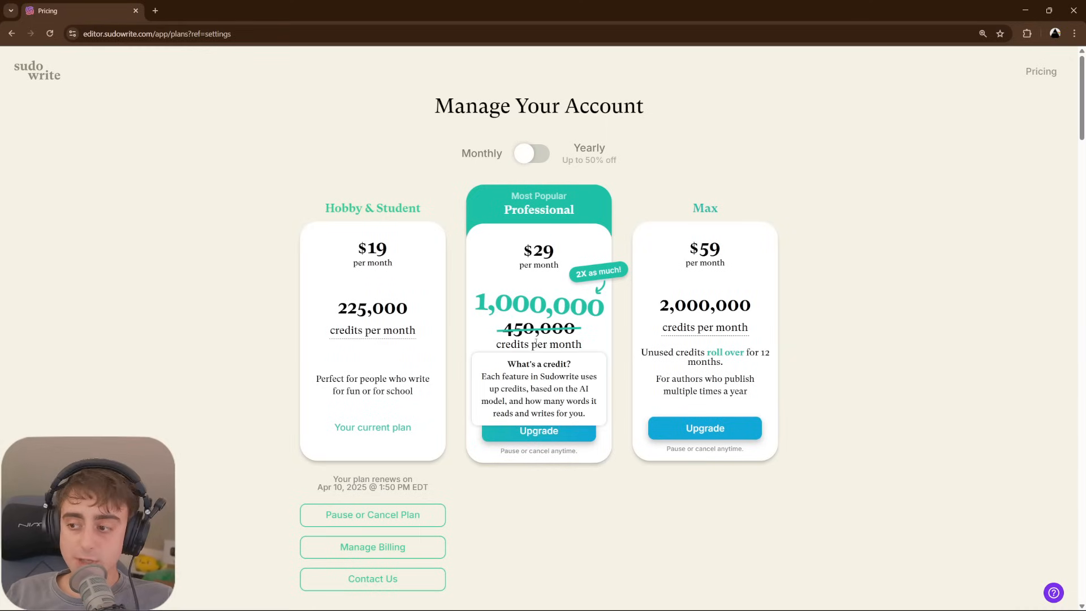